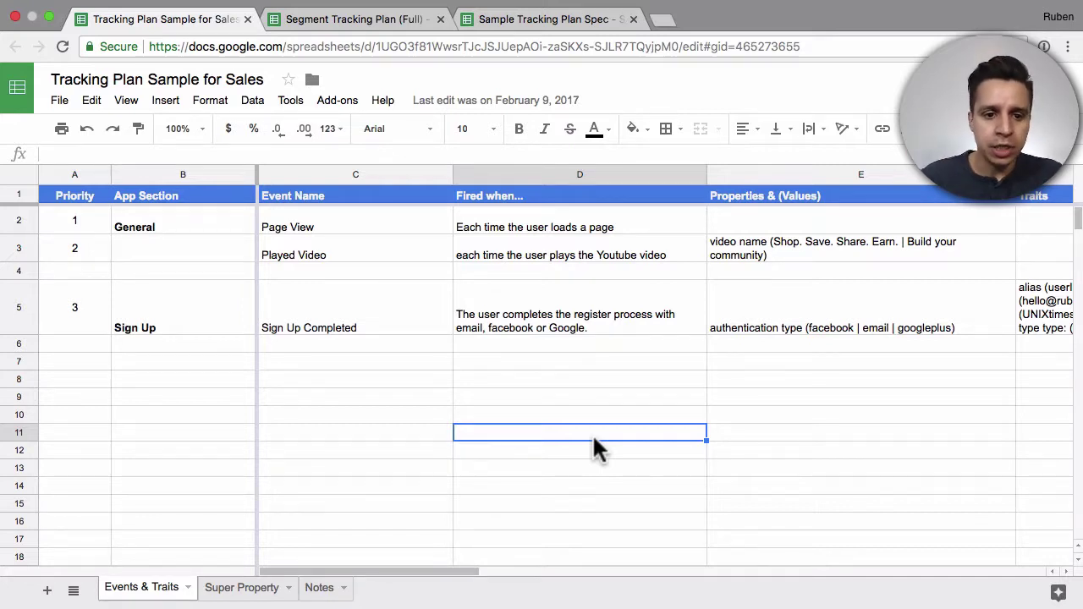
Review the existing rows, from the Played Video event to the Sign Up app section.
click(372, 369)
key(Left)
key(Left)
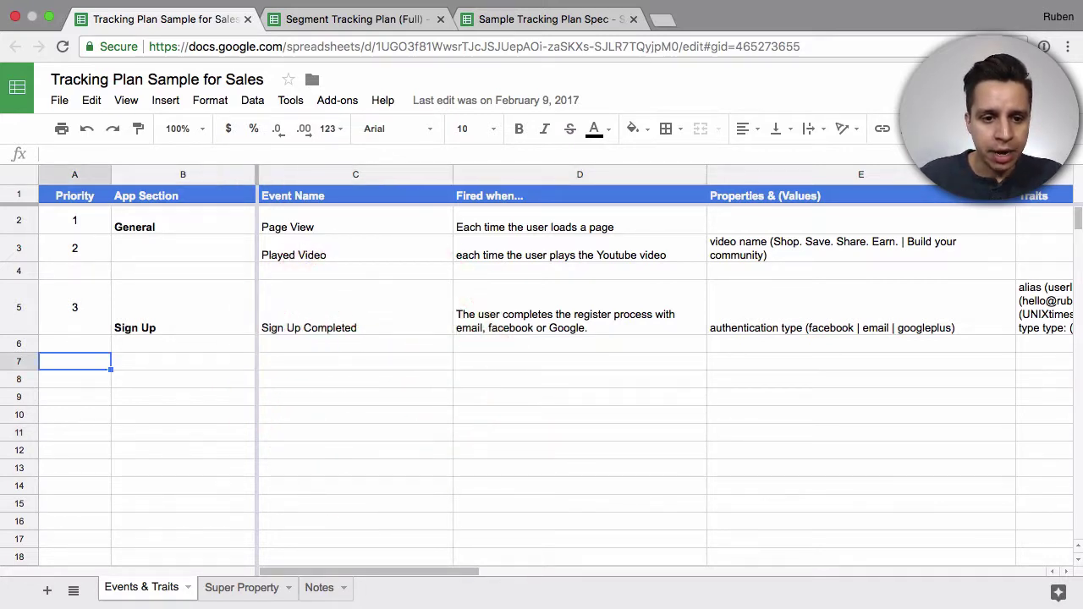
key(Up)
key(Right)
key(Up)
key(Right)
key(Up)
key(Up)
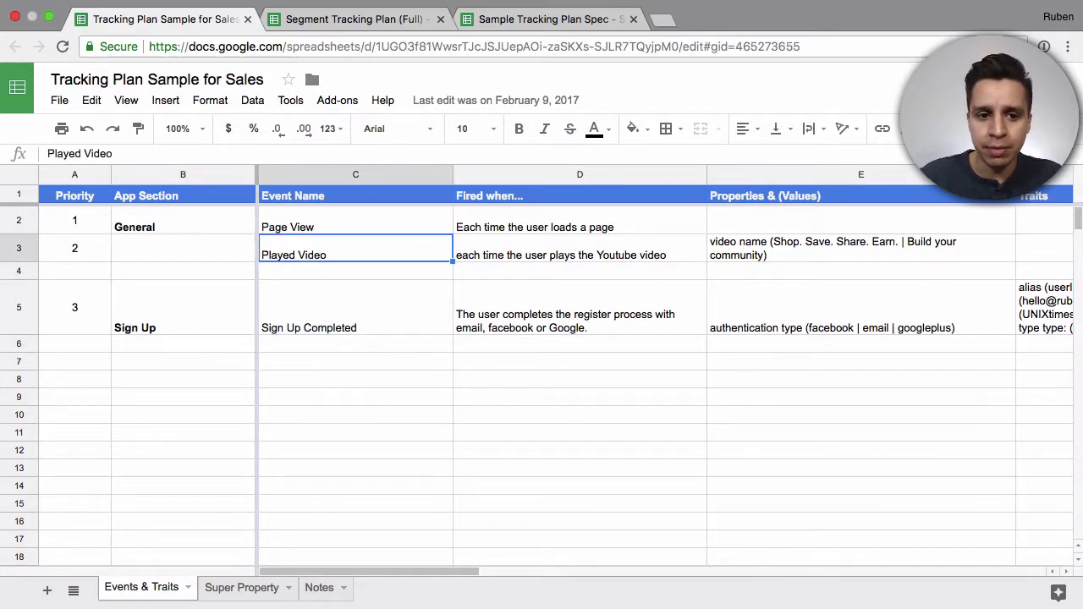
key(Left)
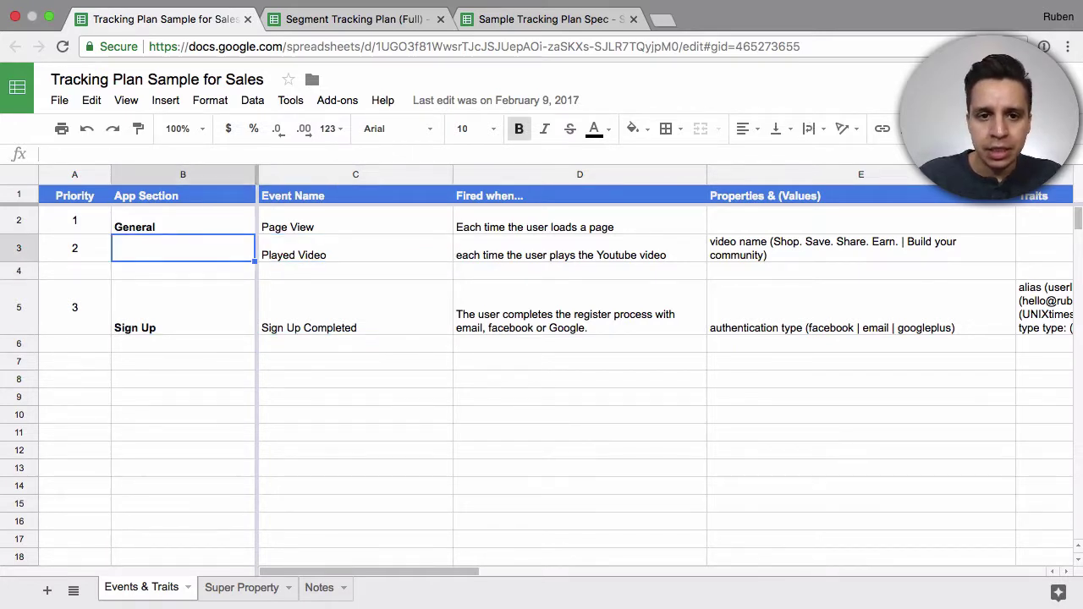
key(Down)
key(Down)
key(Down)
key(Up)
key(Up)
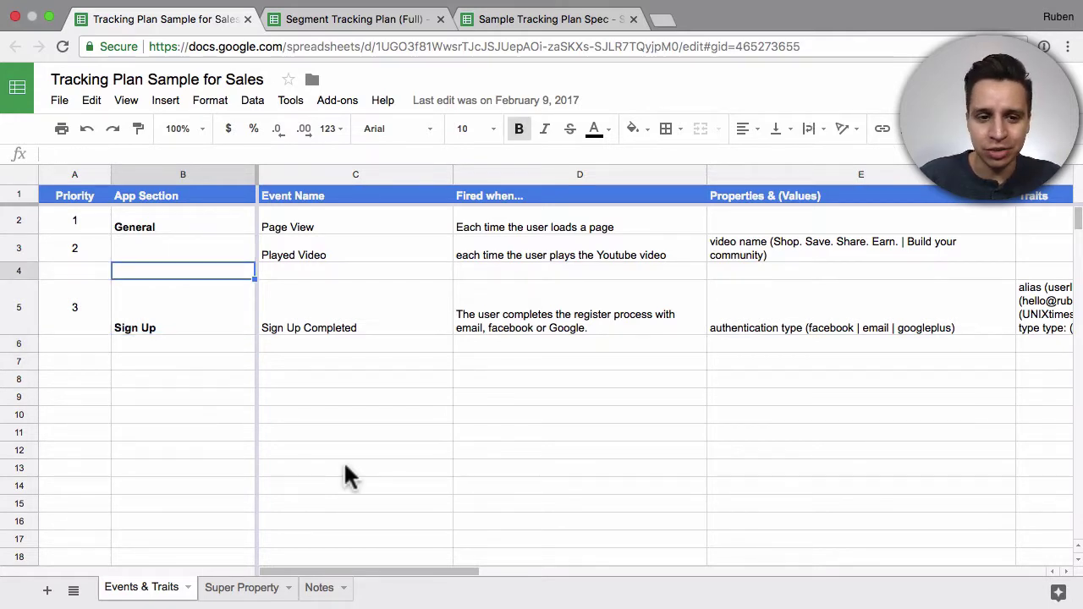
click(138, 288)
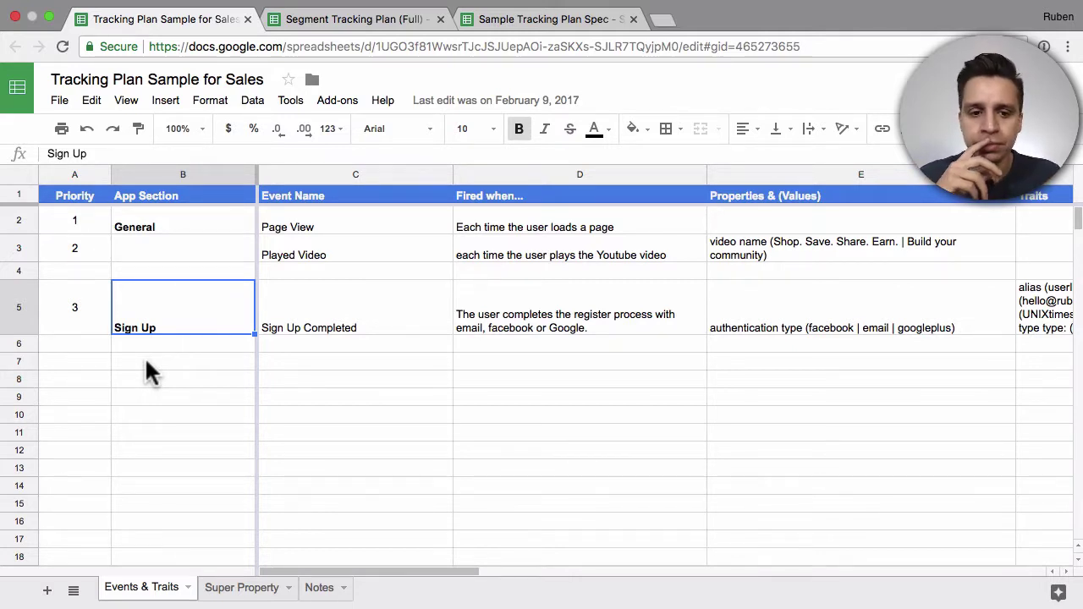
Check the Sign Up Completed and Page View events, then go to Event Name row 9.
click(379, 332)
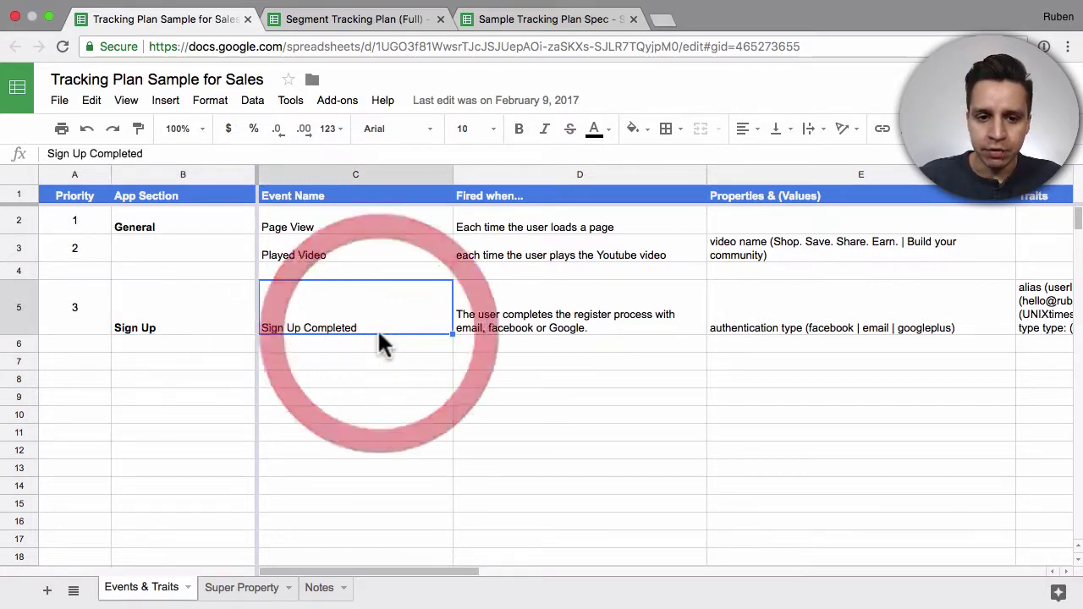
key(Up)
key(Up)
key(Up)
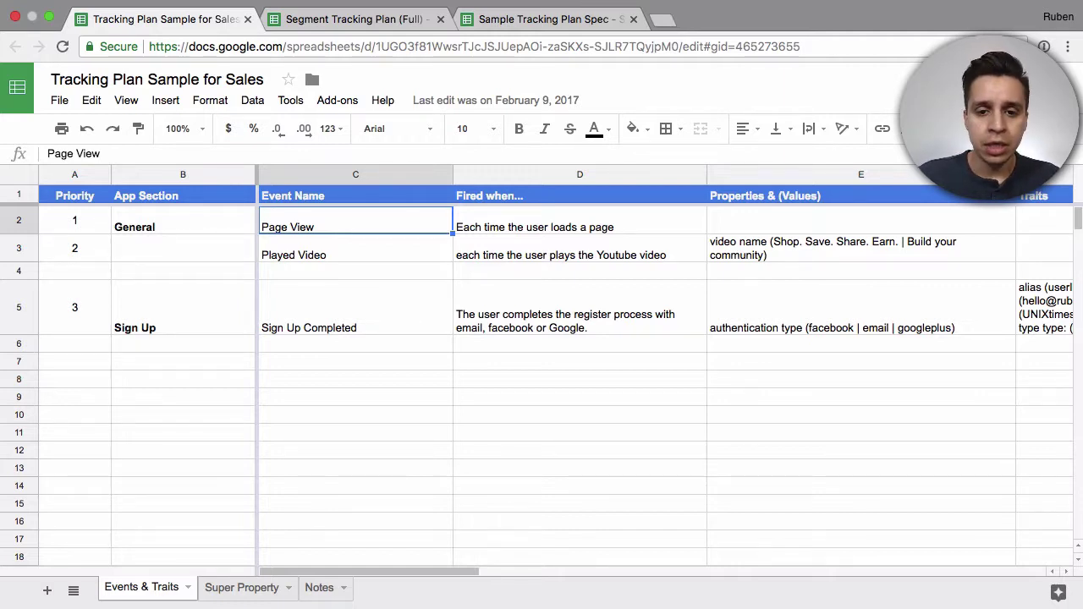
click(349, 432)
key(Up)
key(Up)
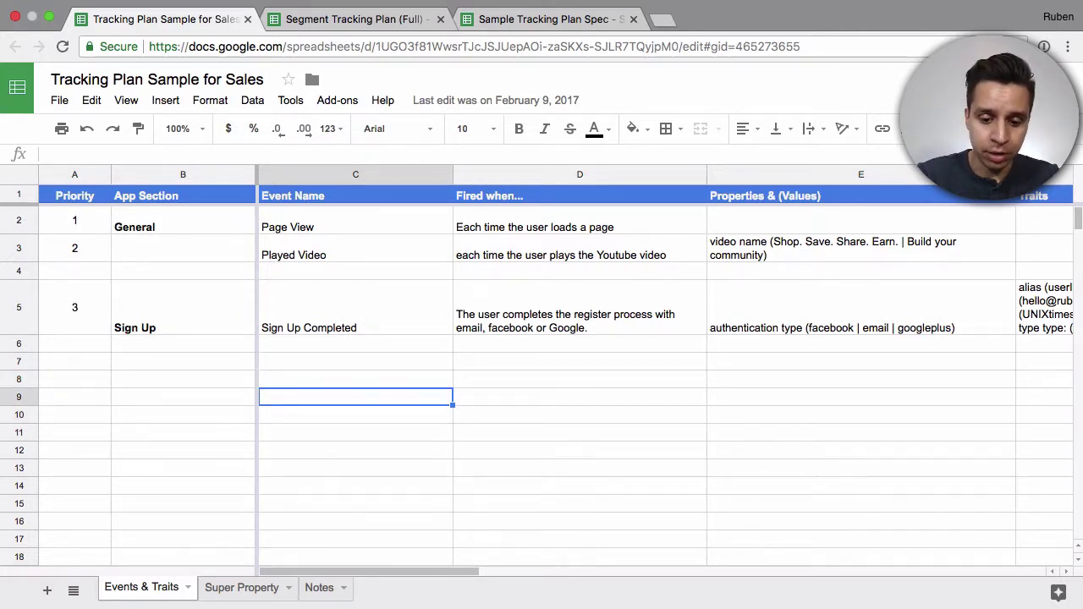
Try the example event name 'signUpCompletedFunction' in row 9, then clear it.
text(signUp)
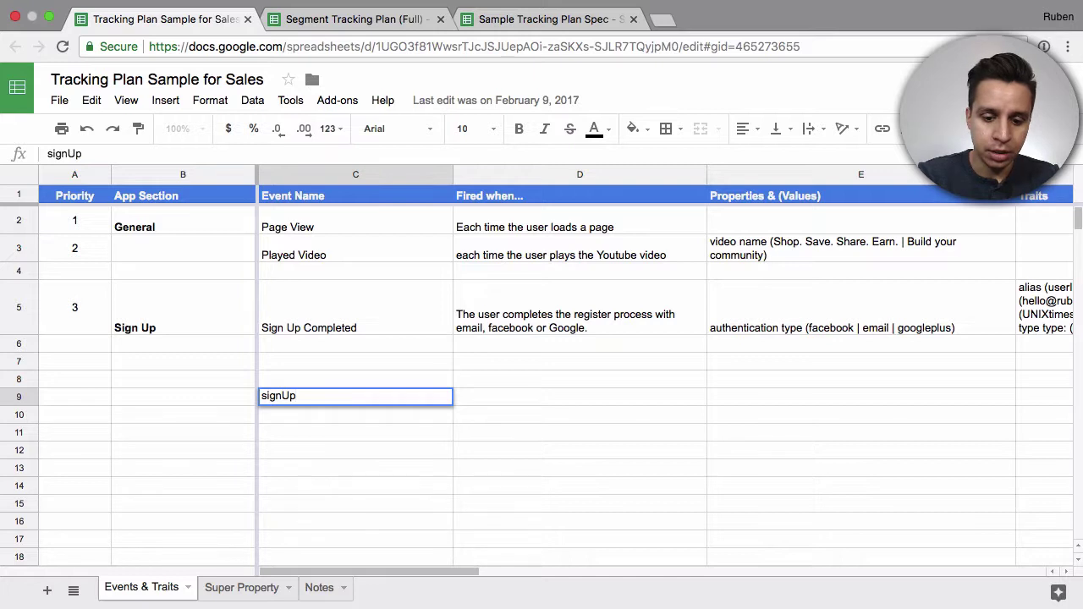
text(CompletedFunction)
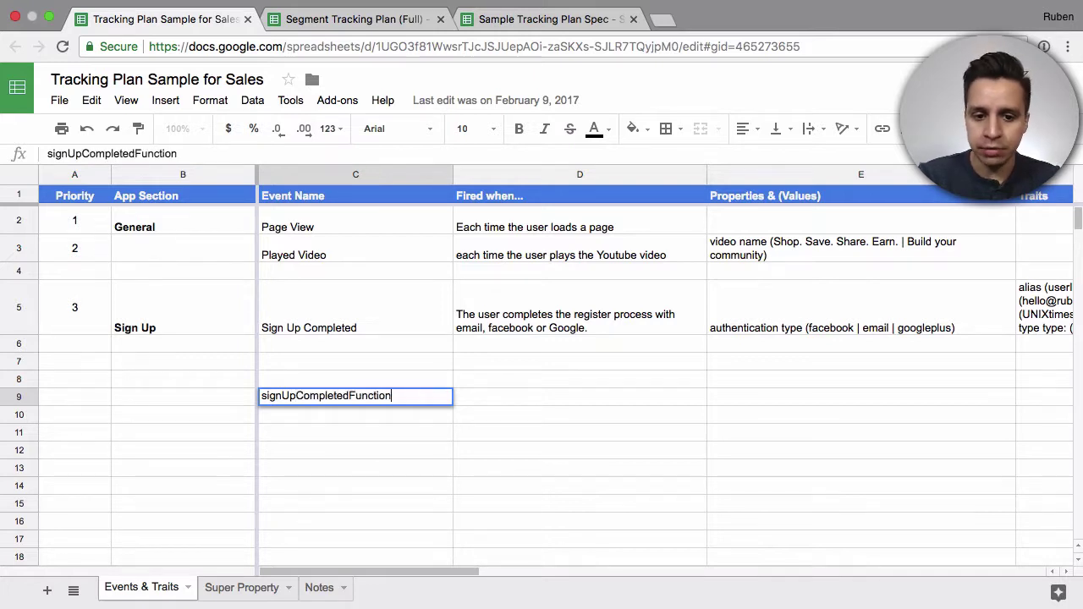
key(Tab)
key(Left)
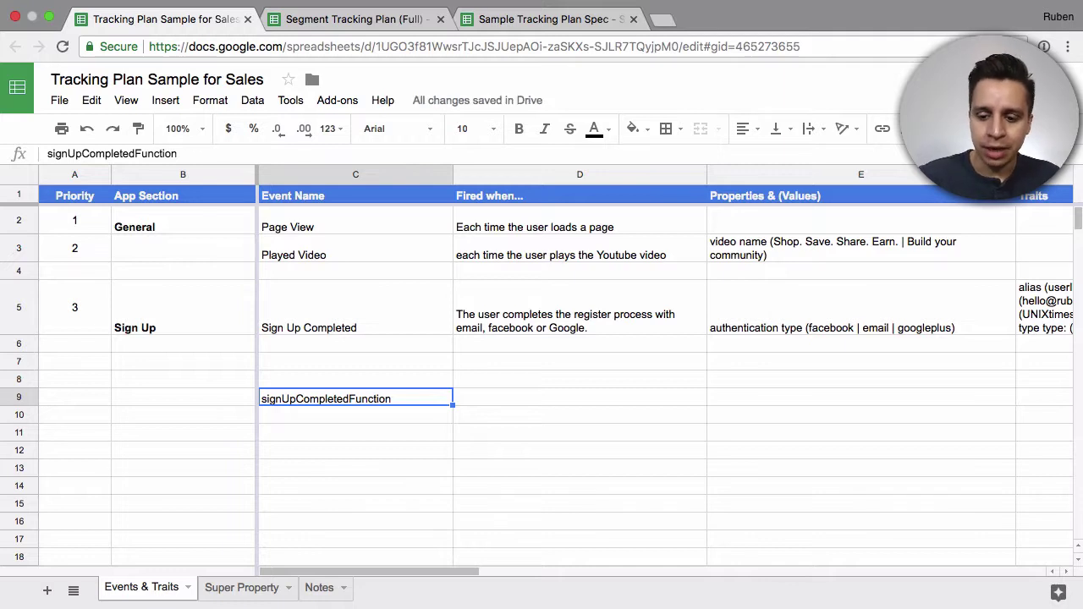
key(Delete)
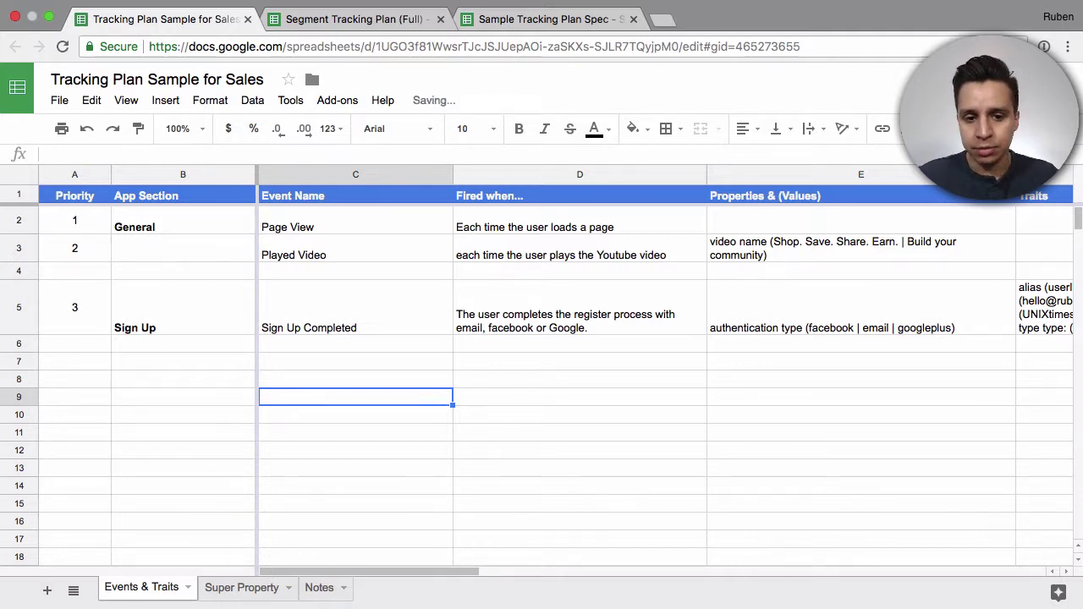
Enter the example 'sign up completed' in the empty Event Name cell of row 7.
key(Up)
key(Up)
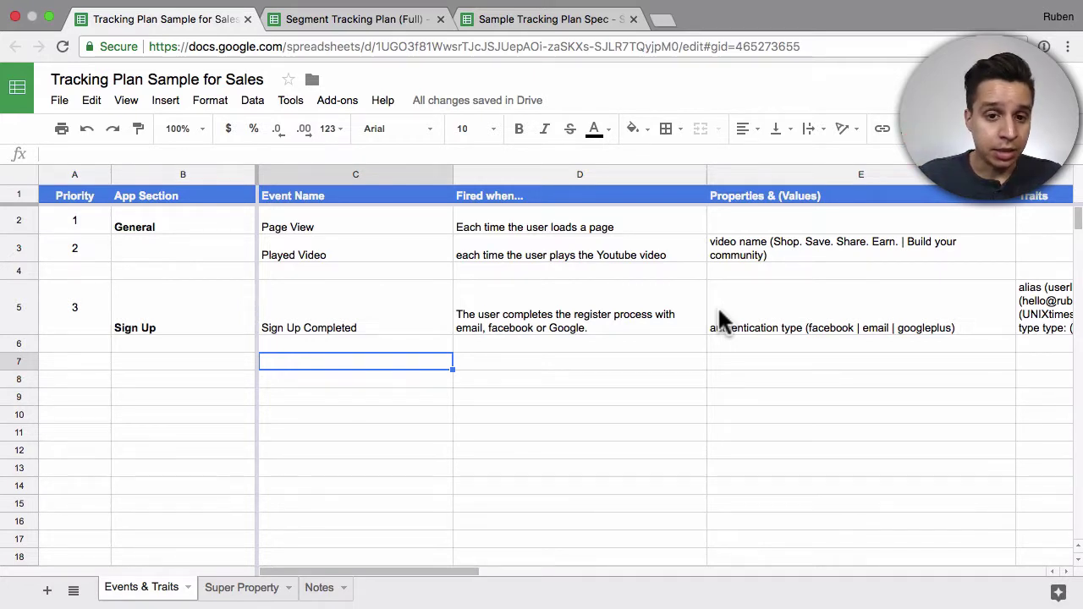
key(Up)
key(Up)
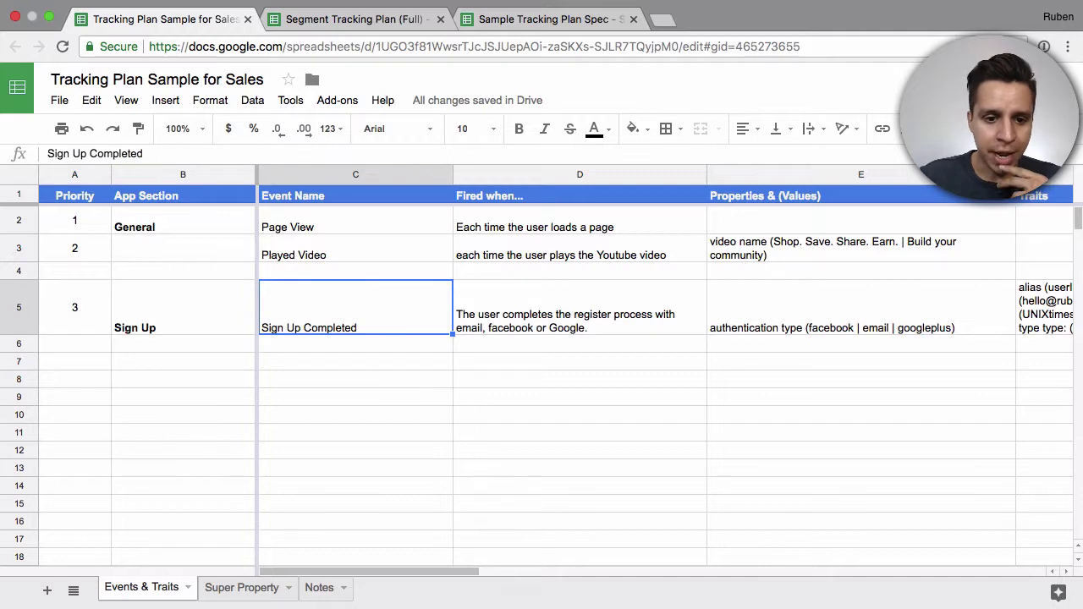
key(Down)
key(Down)
key(Down)
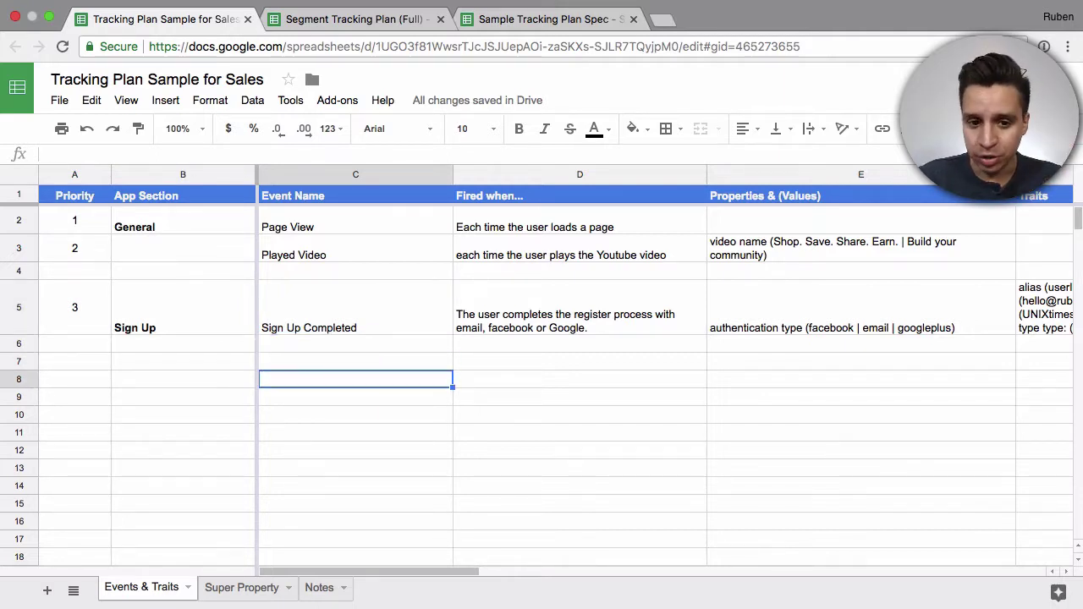
key(Up)
key(Up)
key(Up)
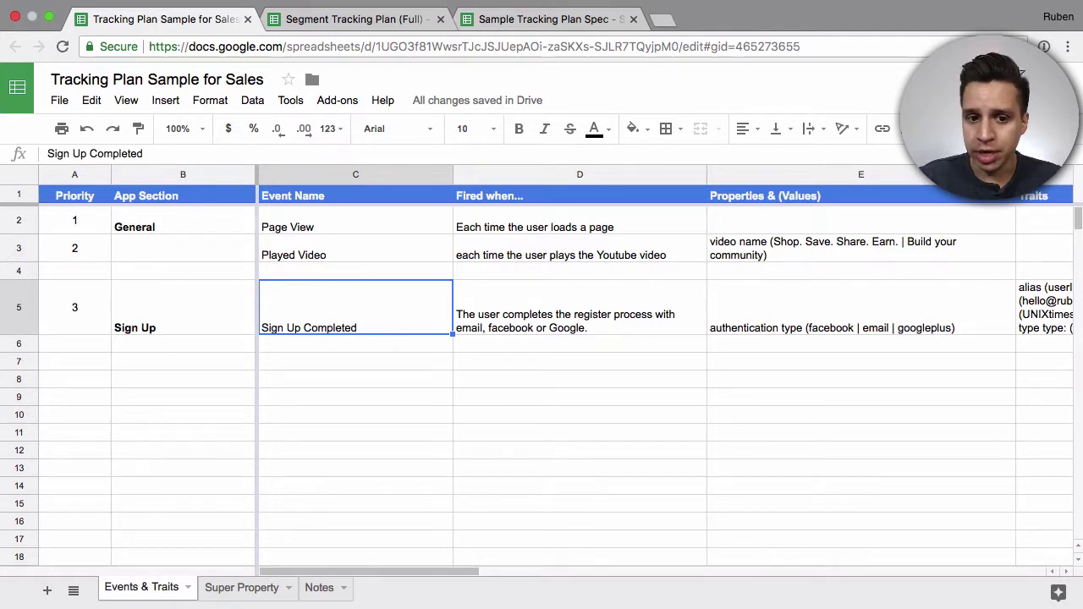
key(Down)
key(Down)
text(sign up )
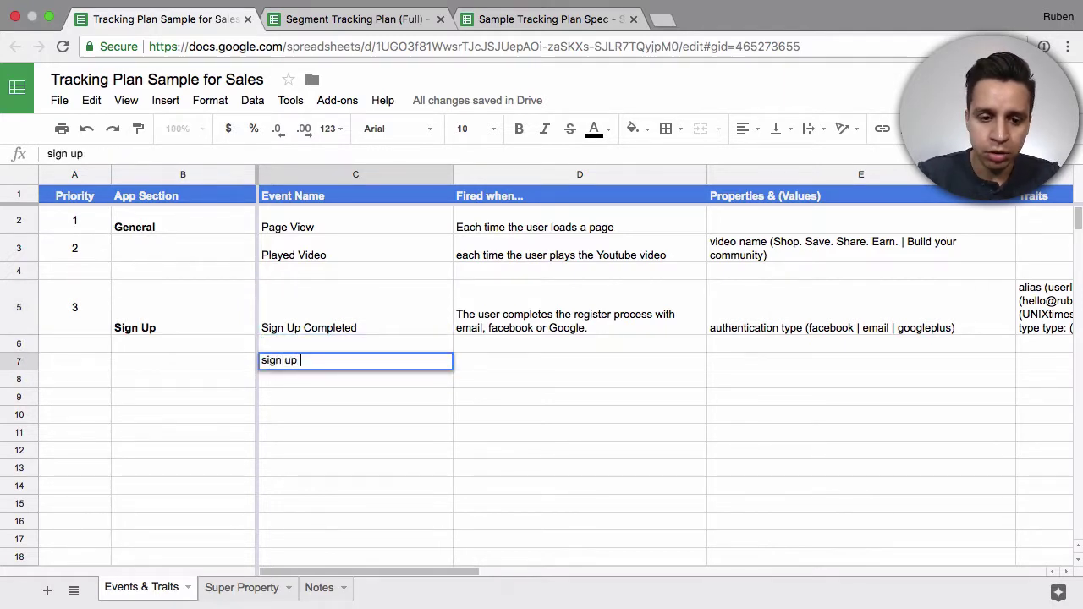
text(completed)
key(Left)
Add the example 'signUpCompleted' in row 8, then delete both example names.
key(Down)
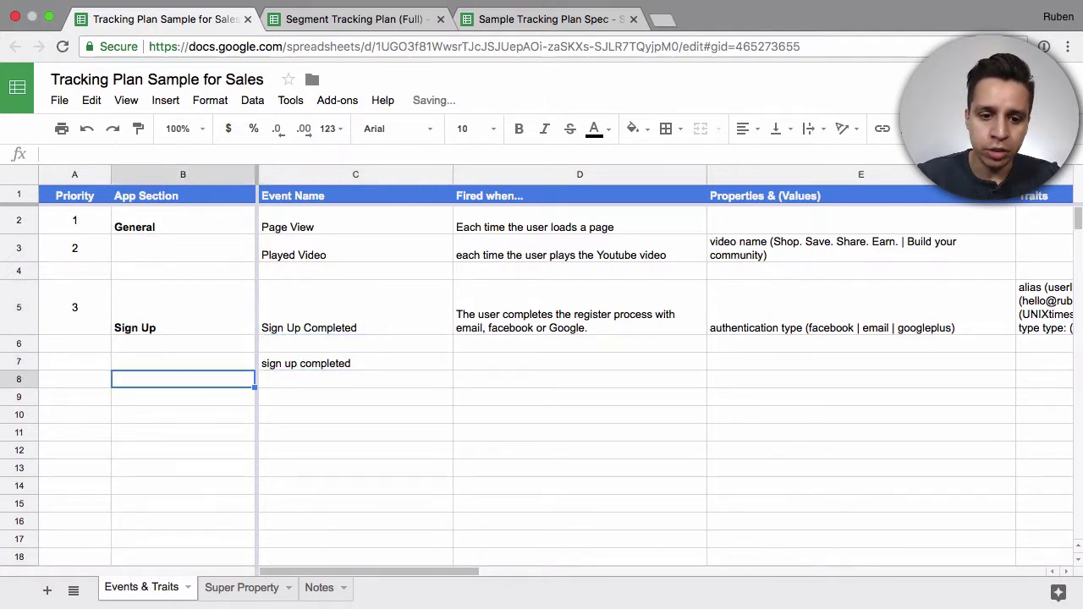
key(Right)
text(signUpC)
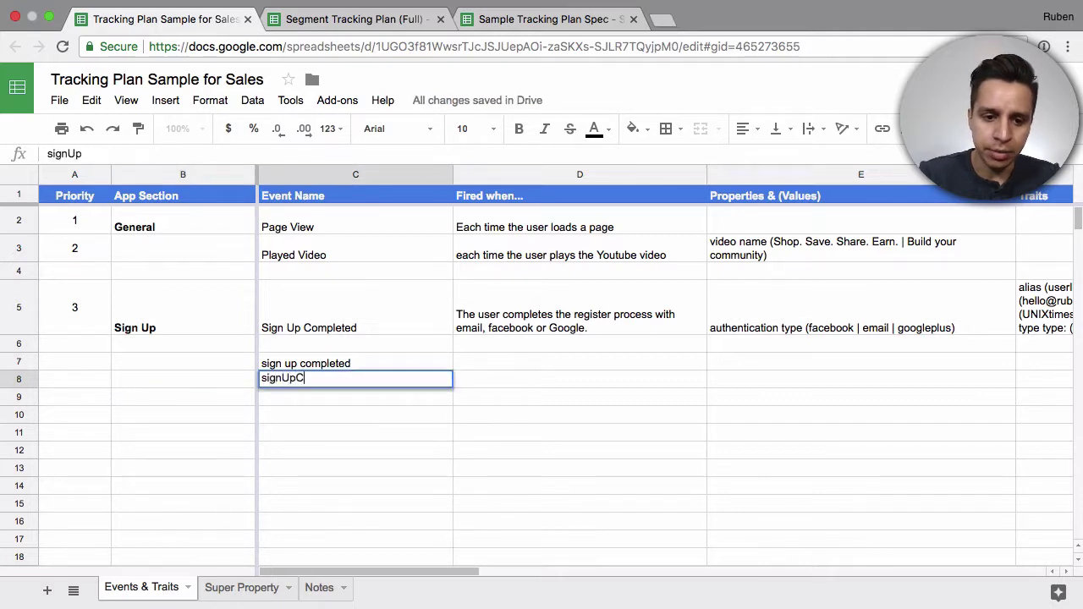
text(ompleted)
key(Tab)
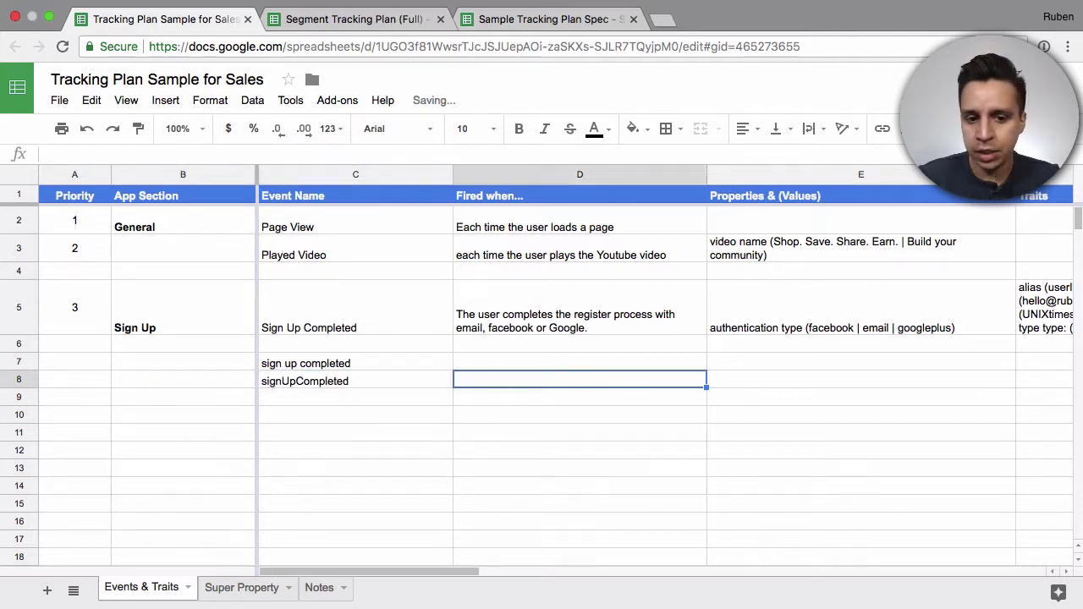
key(Left)
key(Delete)
key(Up)
key(Delete)
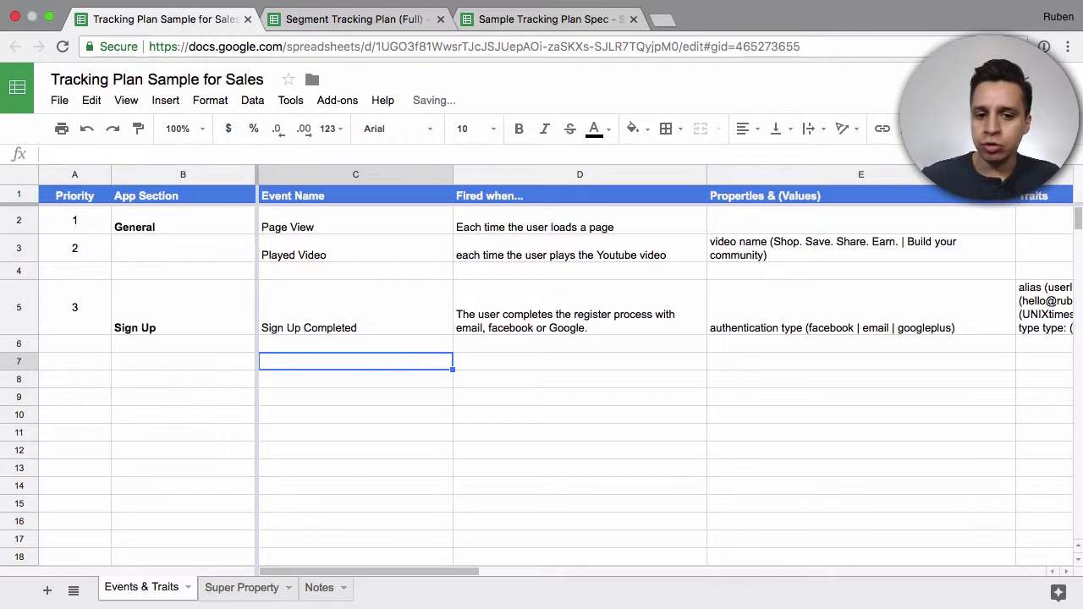
key(Up)
key(Up)
key(Up)
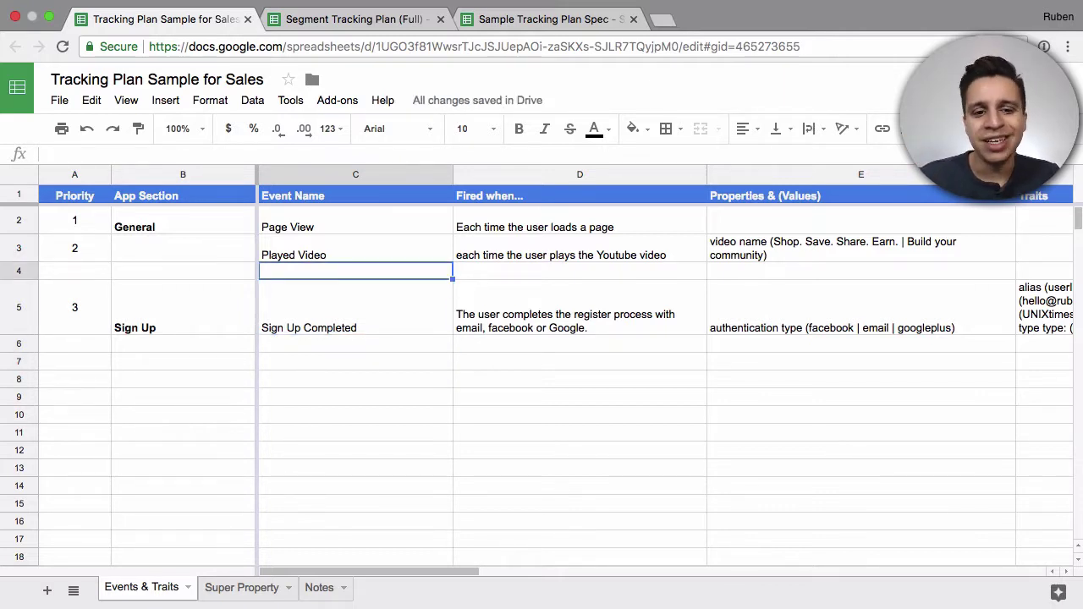
Retype 'sign up completed' in row 7's Event Name cell, then clear it again.
click(356, 307)
click(355, 343)
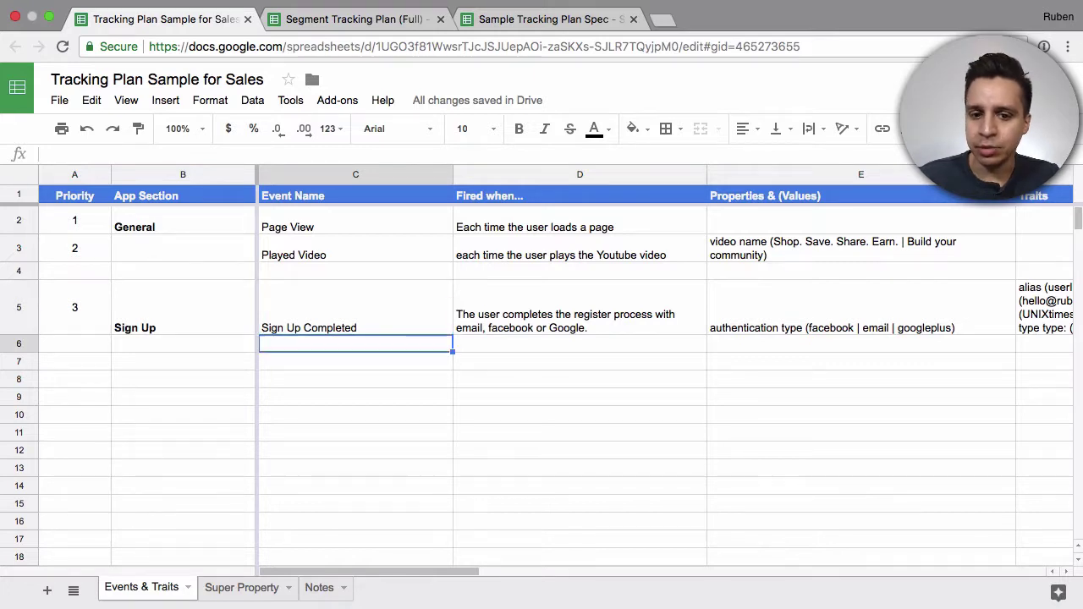
key(Down)
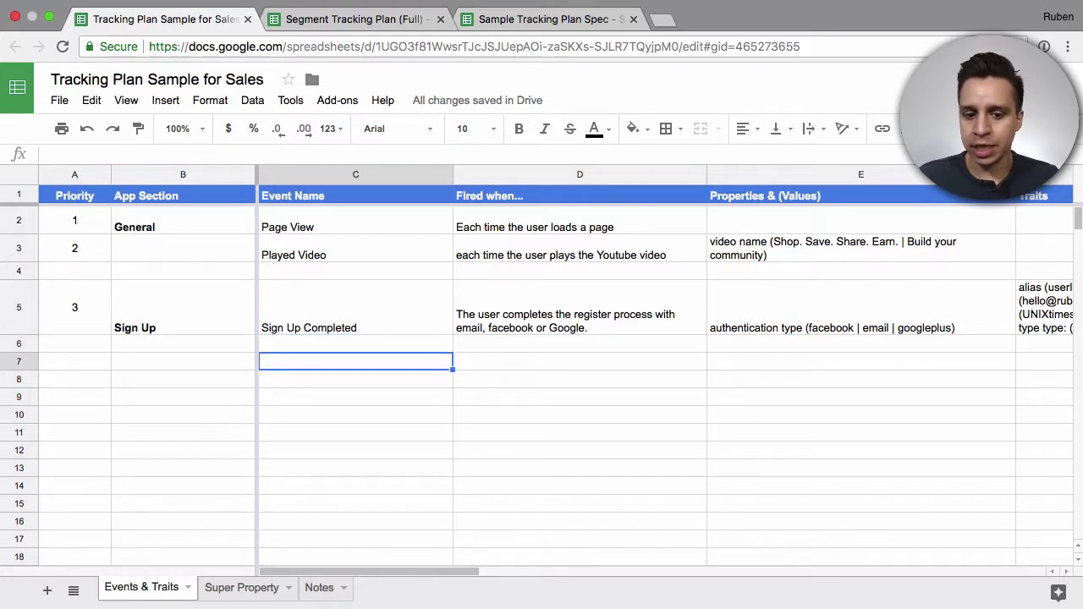
text(sign up completed)
key(Tab)
key(Left)
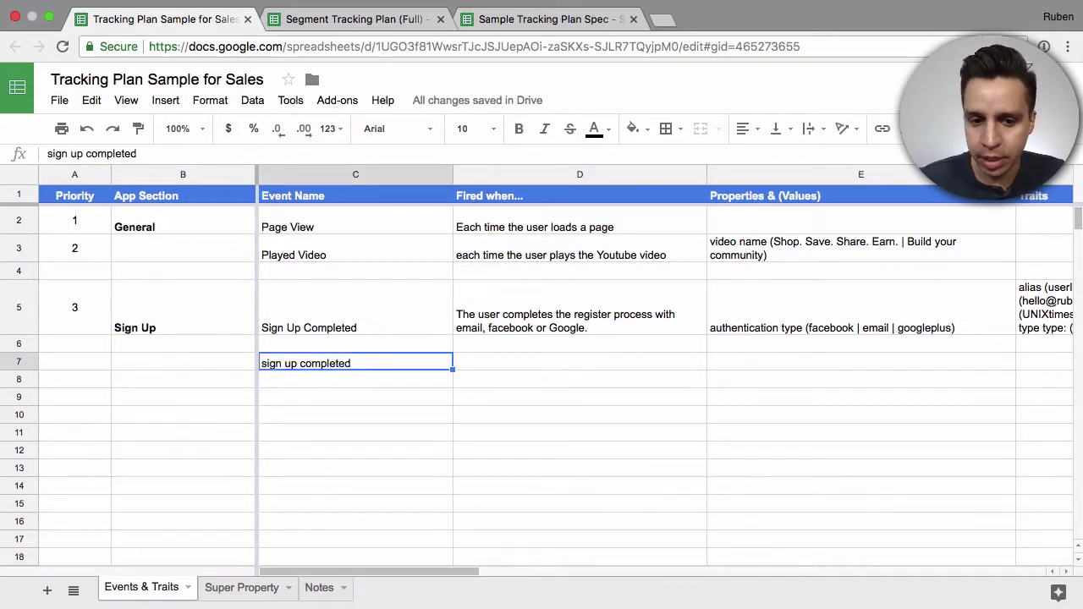
key(Delete)
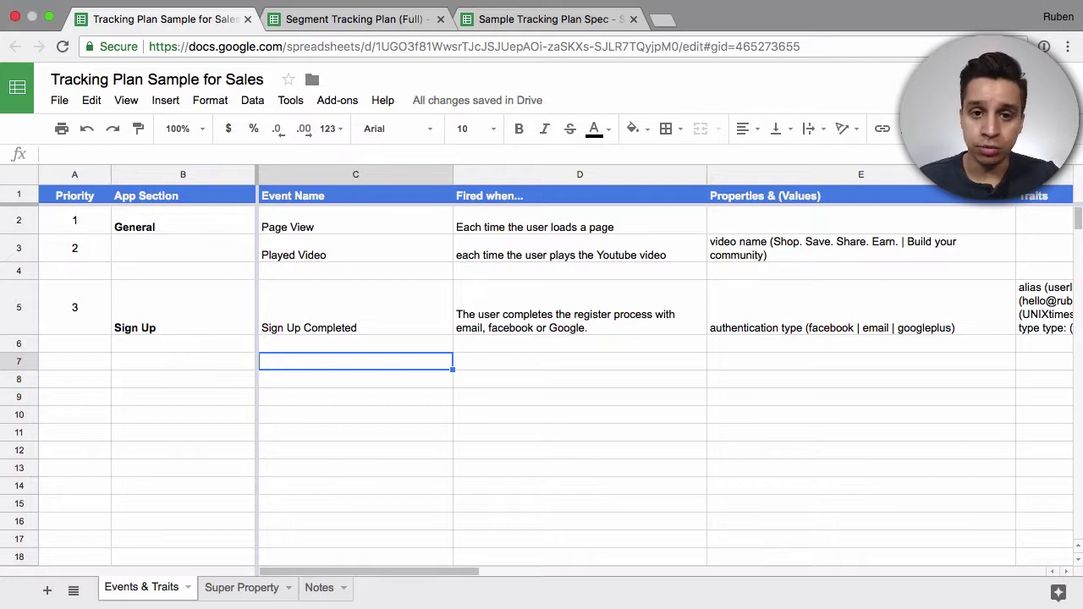
Enter example events Onboarding - First Step, Onboarding - Second Step and Onboarding - Third Step.
text(On)
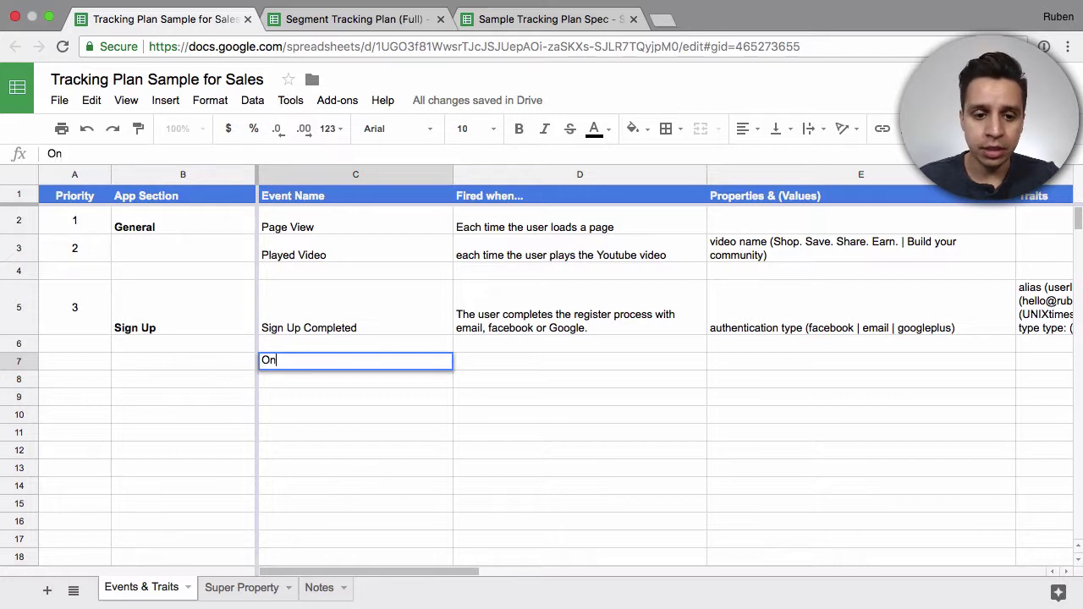
text(boarding)
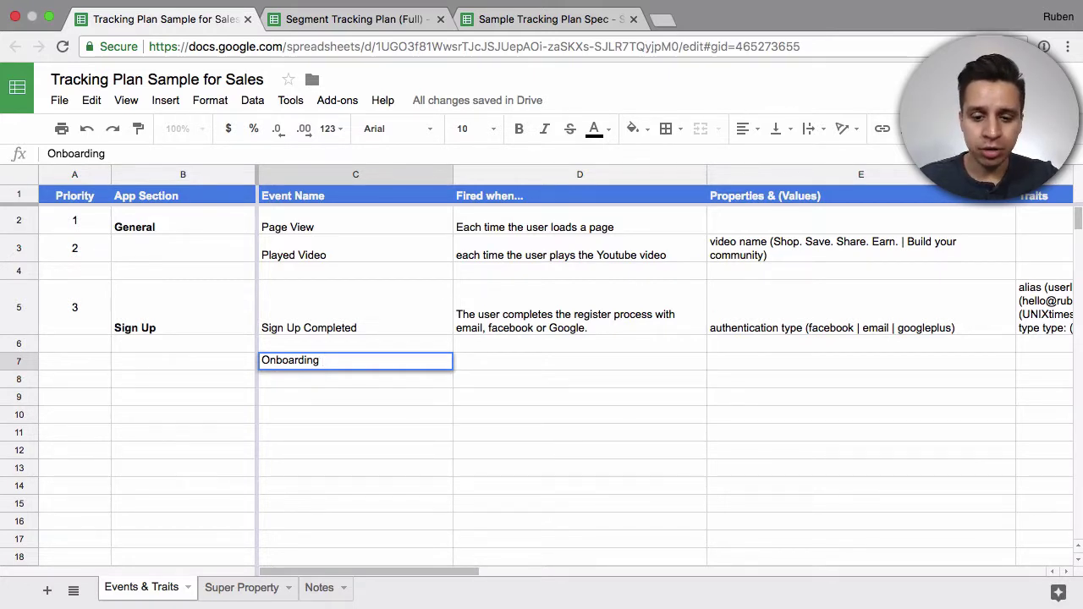
text(- First Step)
key(Return)
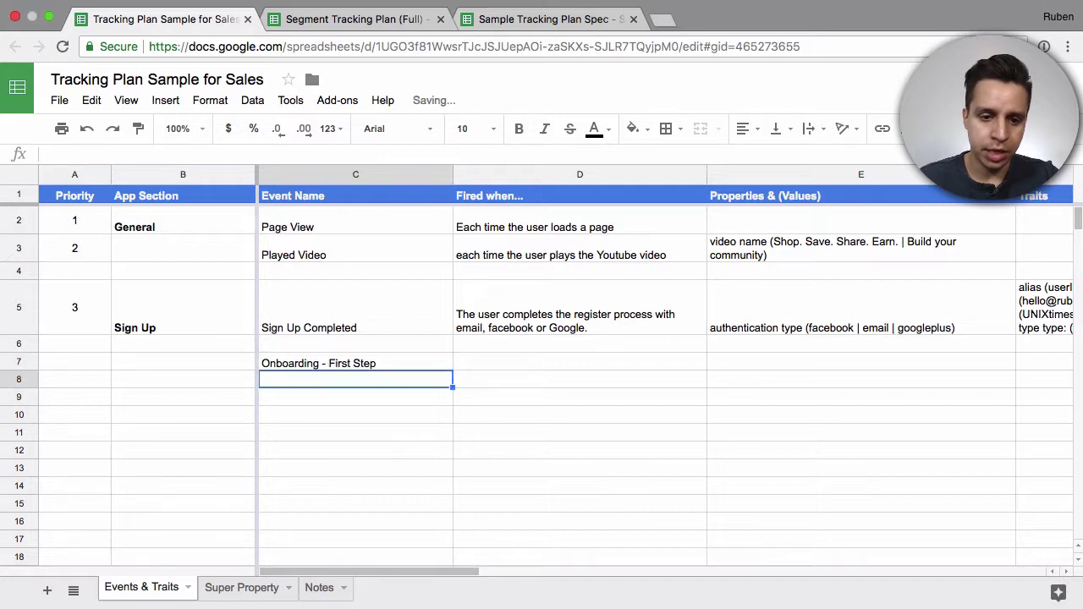
text(Onboarding - )
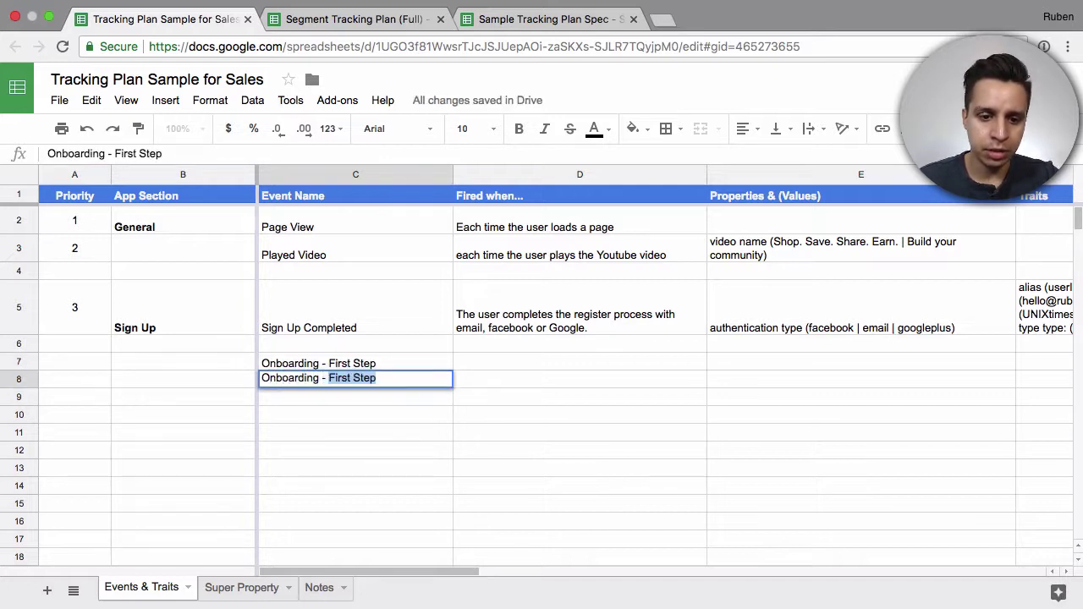
text(Second Step)
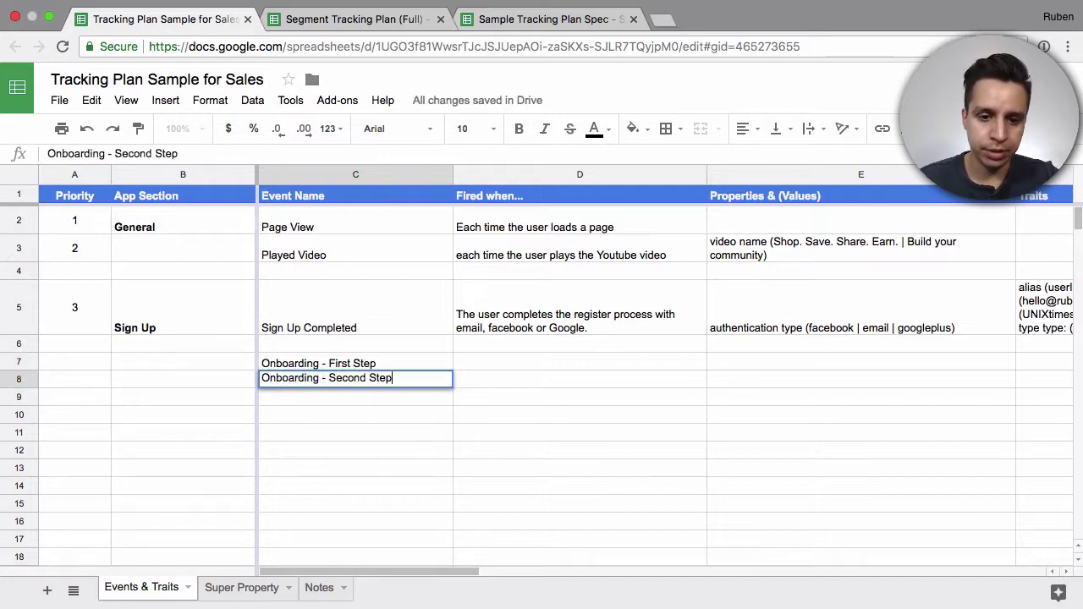
key(Return)
text(Onboarding - )
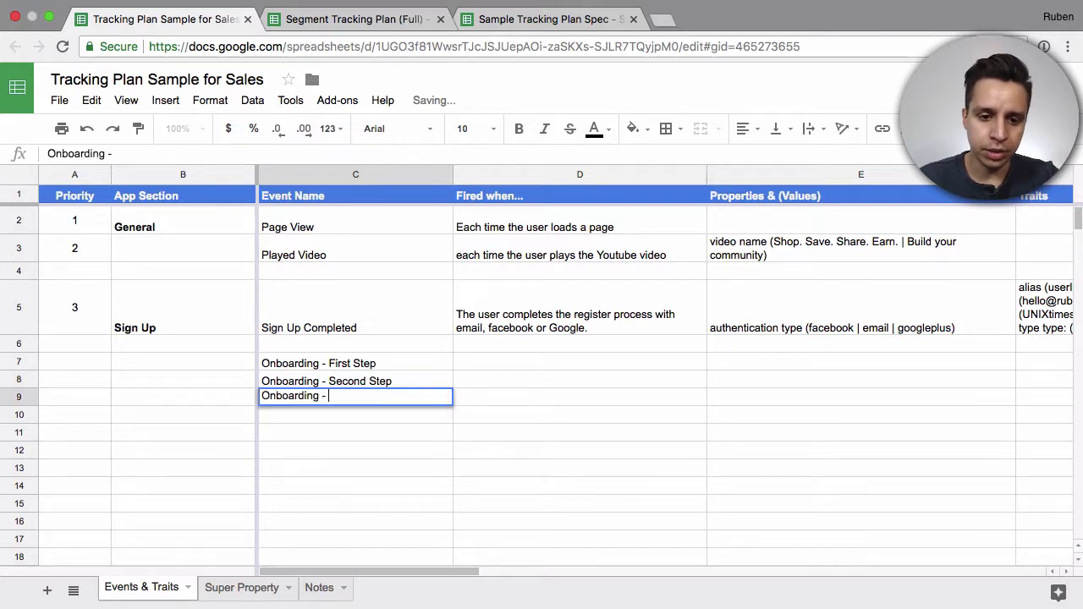
text(Third Step)
key(Tab)
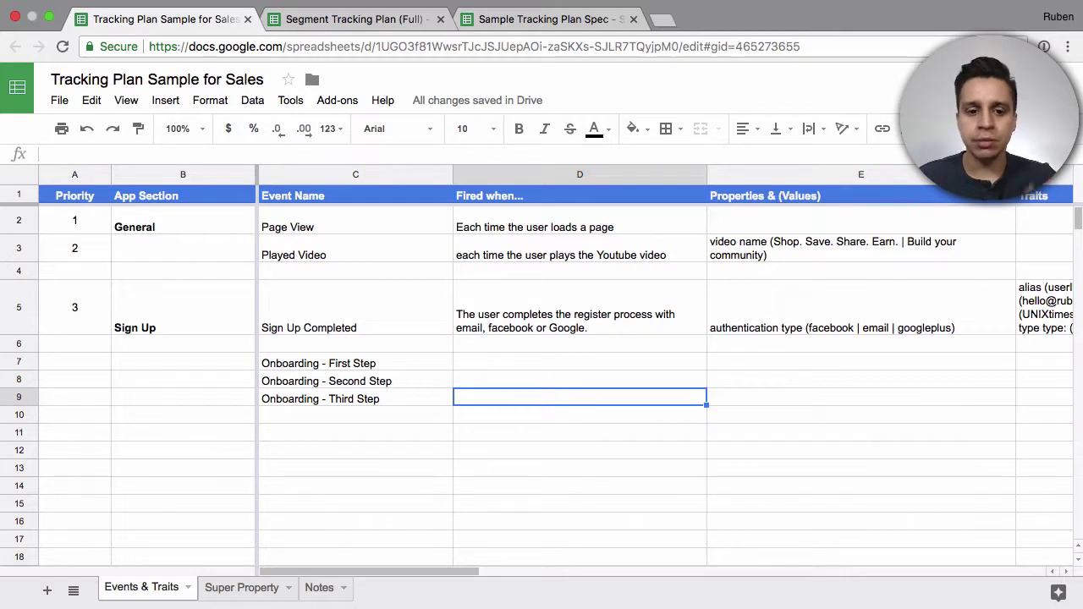
Delete the three Onboarding step entries again.
key(Left)
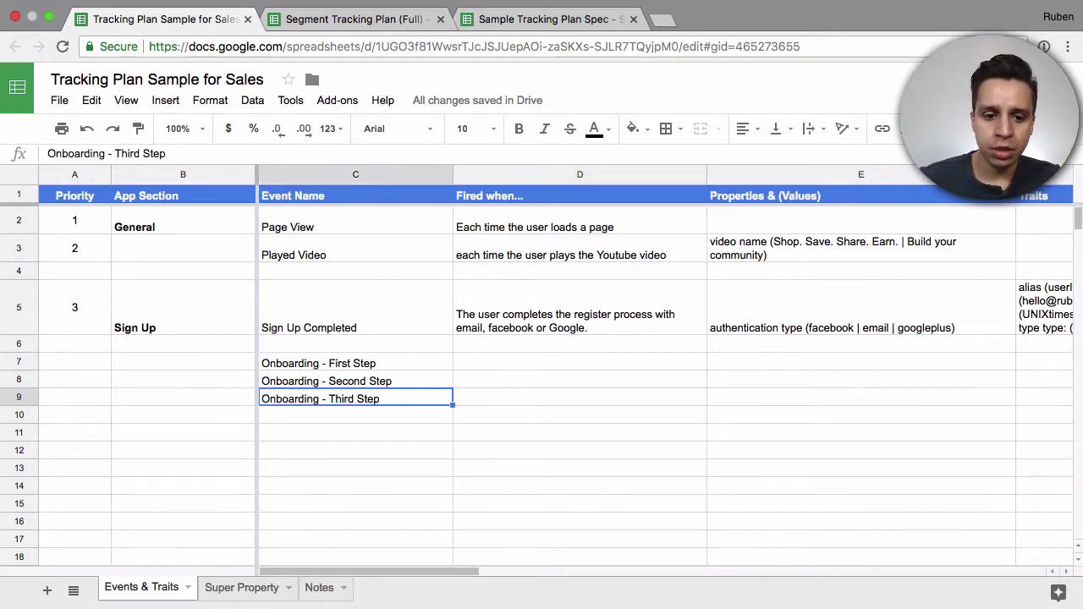
key(Delete)
key(Up)
key(Delete)
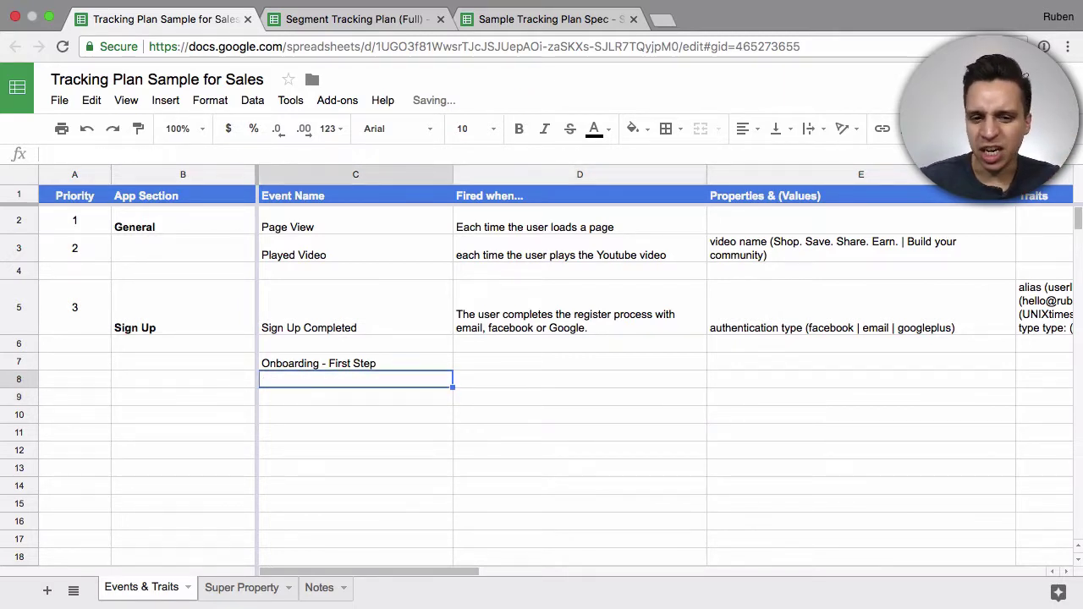
key(Up)
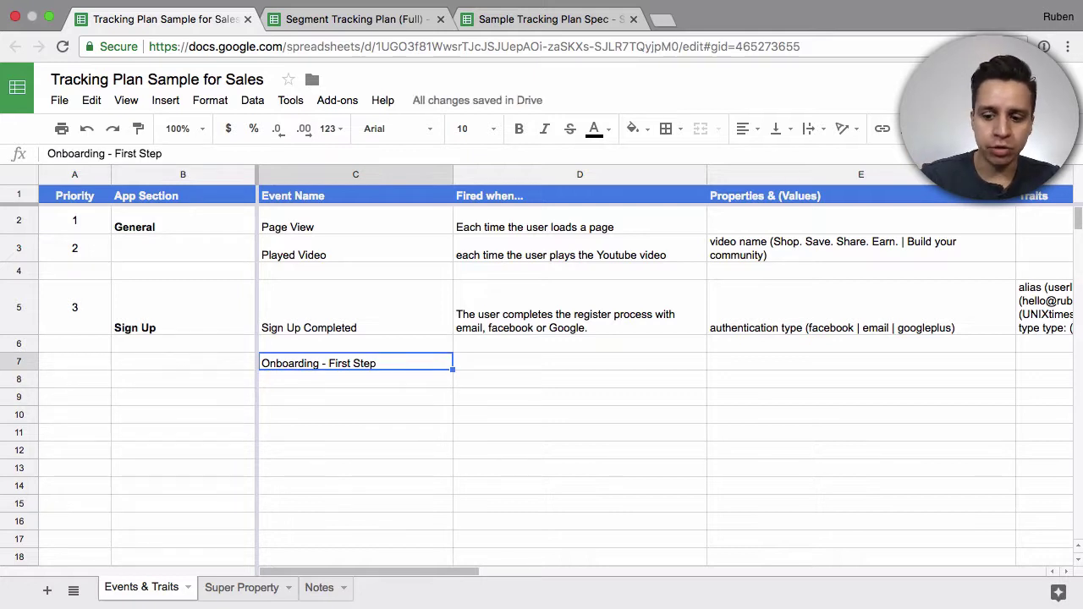
key(Delete)
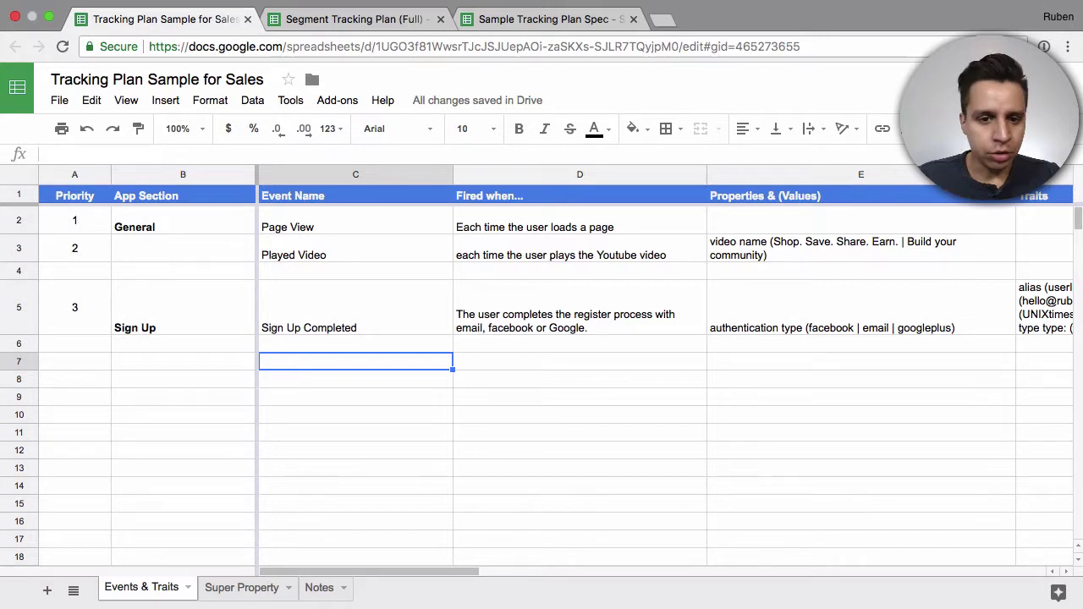
Review Sign Up Completed's trigger description and its authentication type properties in E5.
key(Right)
key(Right)
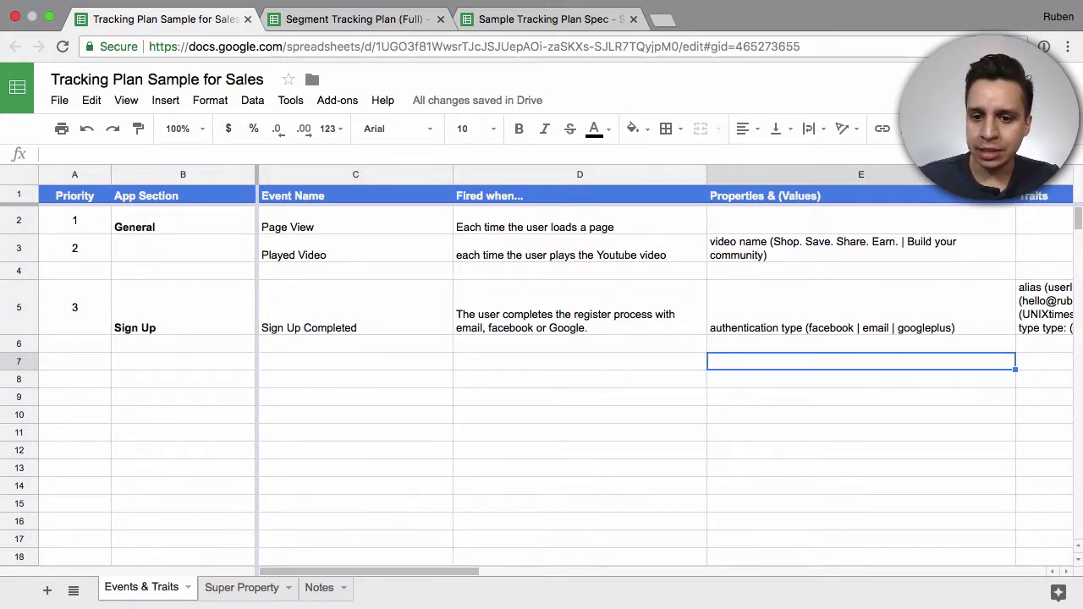
key(Up)
key(Up)
key(Left)
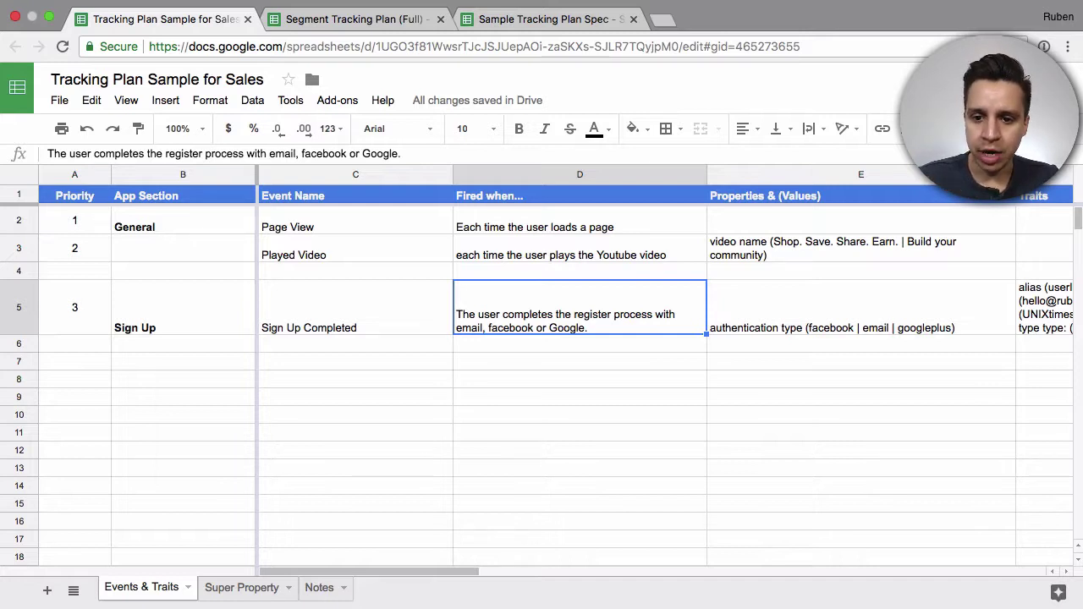
double_click(959, 328)
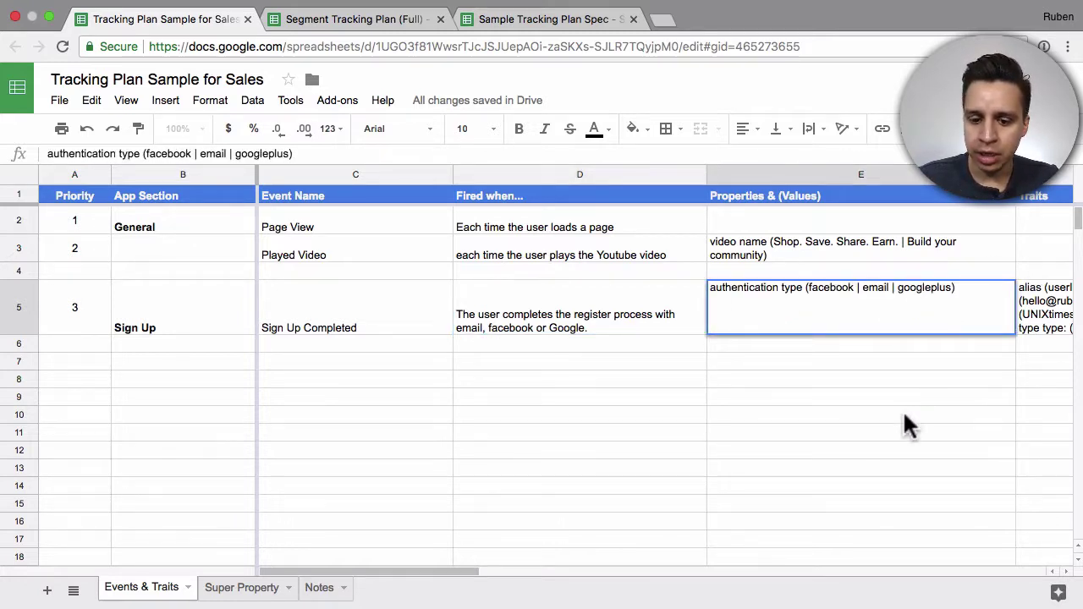
click(657, 431)
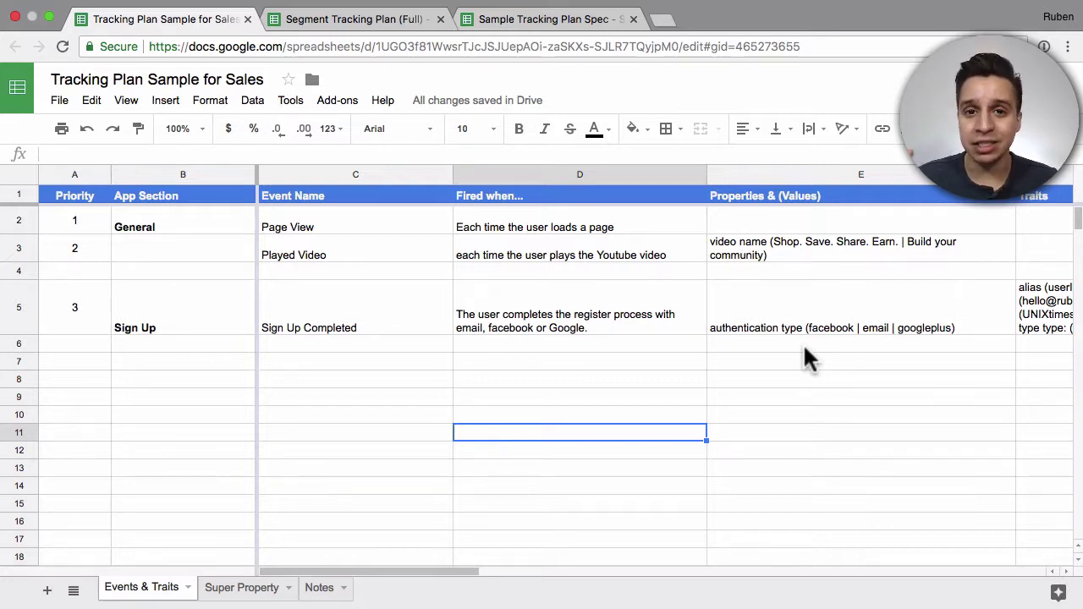
Begin a new event name 'Upload' in cell C9.
key(Left)
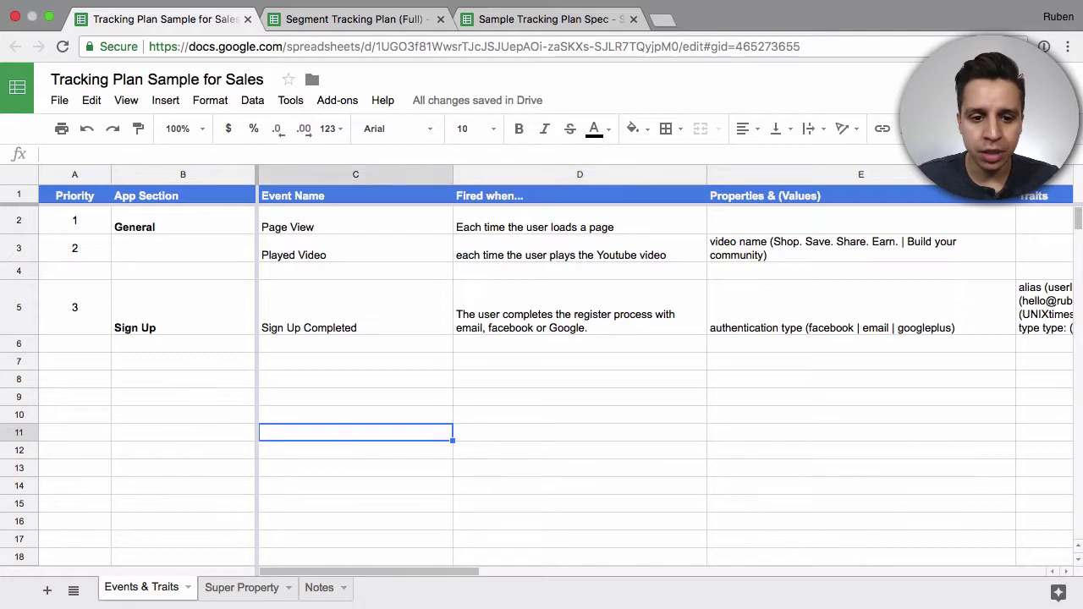
key(Up)
key(Up)
text(Upload)
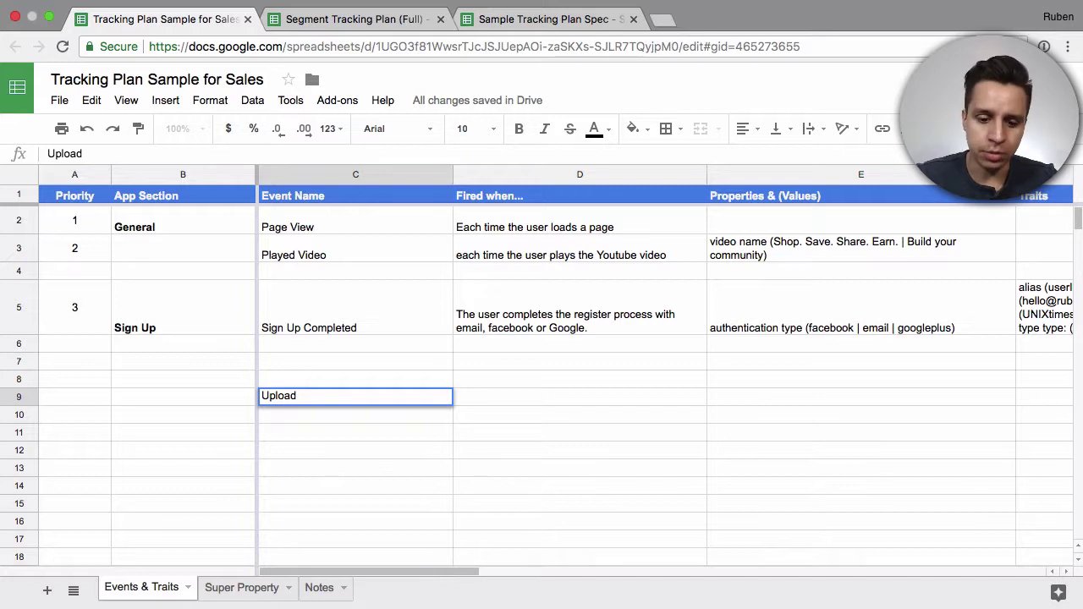
Enter the events Upload Youtube, Upload Vimeo and Upload MP4 in C9:C11.
text(Youtube)
key(Return)
text(Upl)
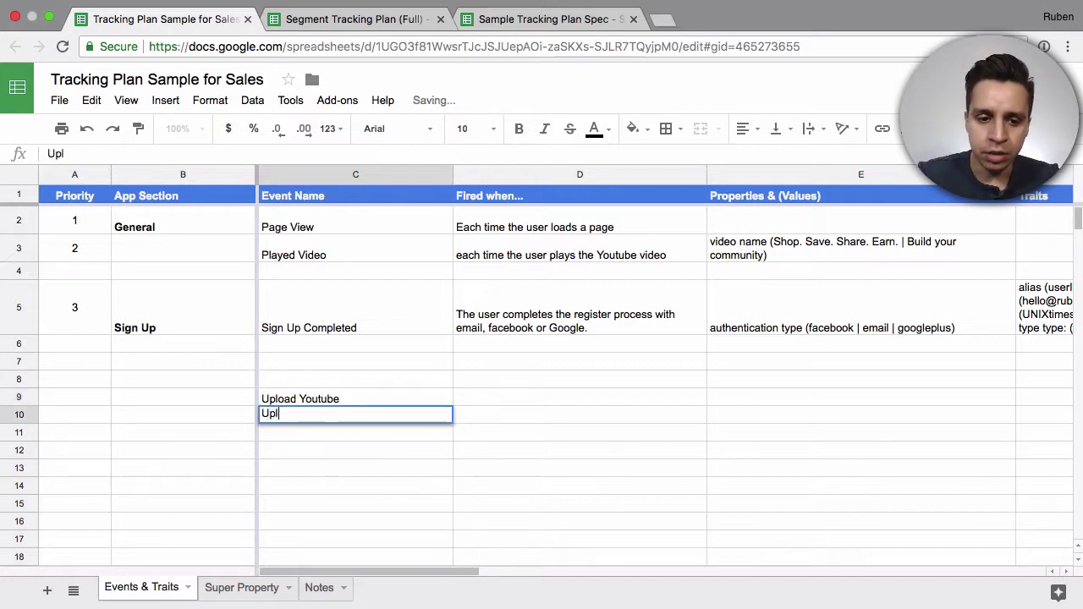
text(oad Vimeo)
key(Return)
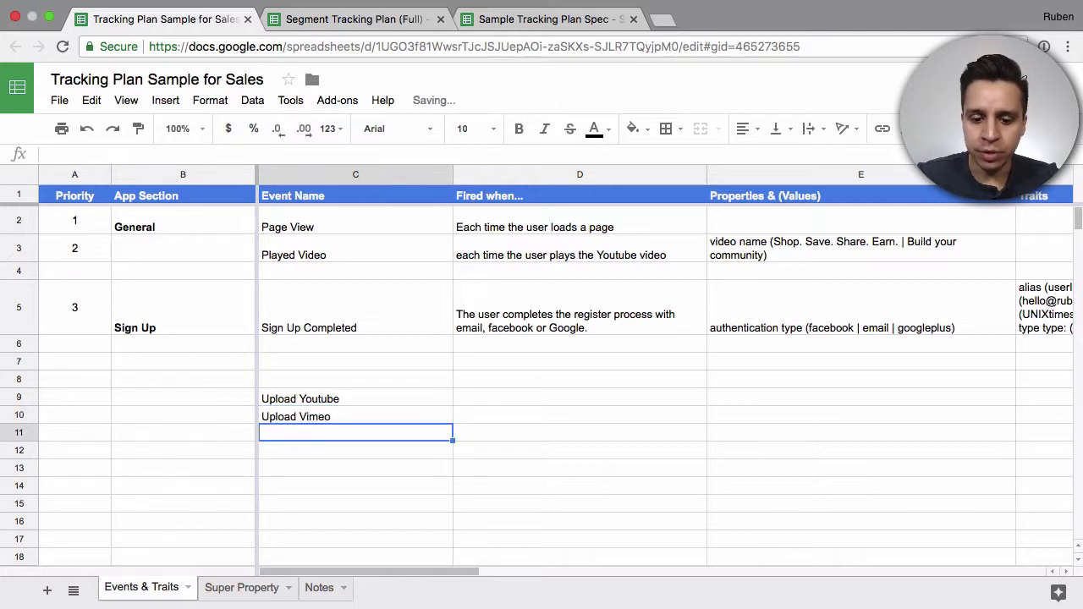
text(Upload MP$)
key(Tab)
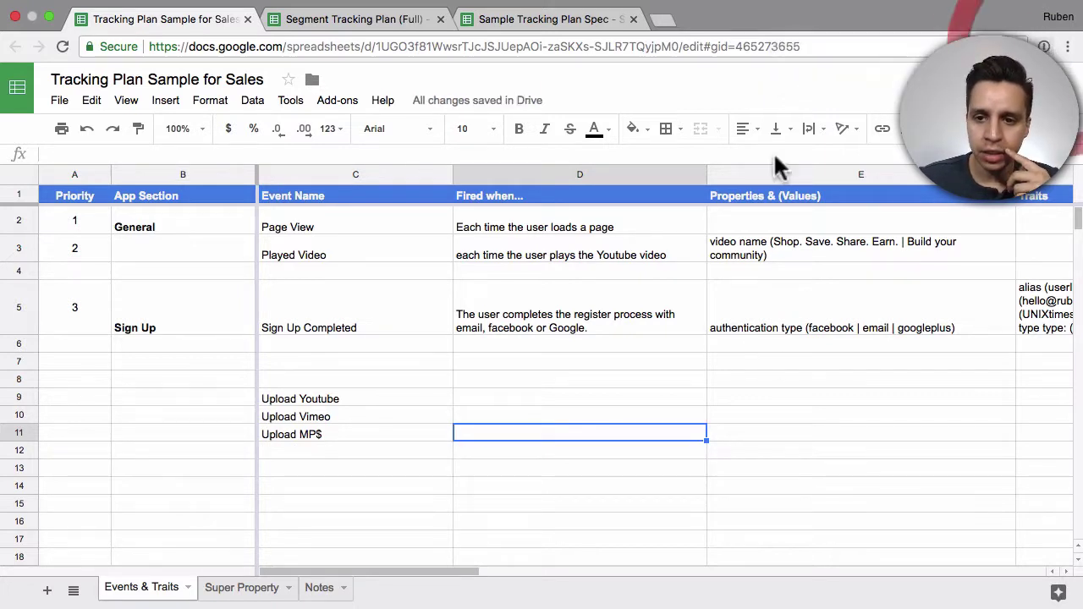
double_click(350, 434)
key(BackSpace)
text(4)
key(Tab)
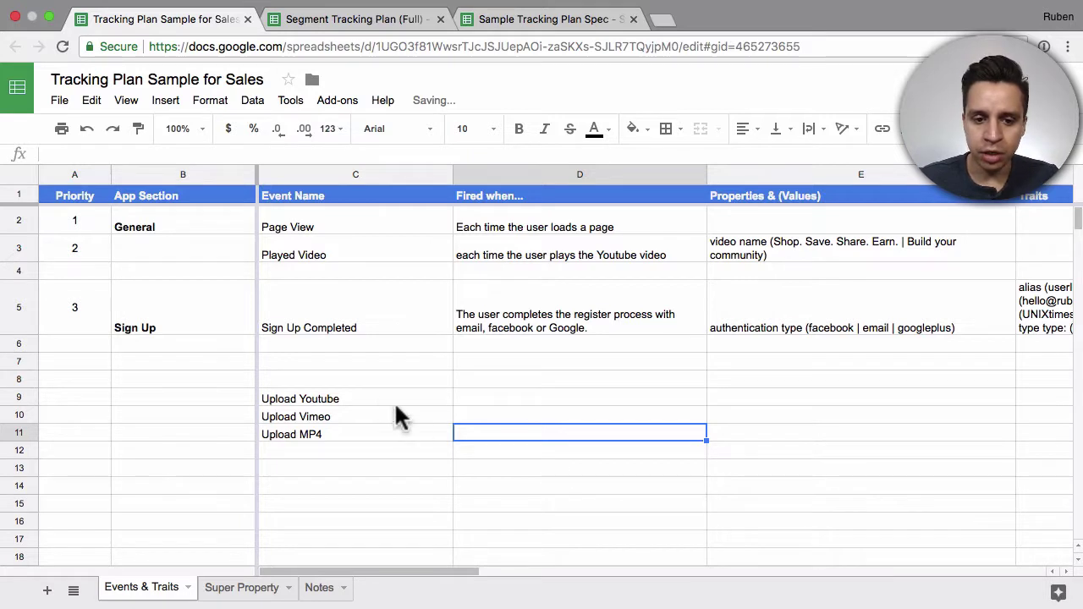
Replace them with a single 'Upload Video' in C9, clearing C10 and C11.
drag(360, 396, 362, 448)
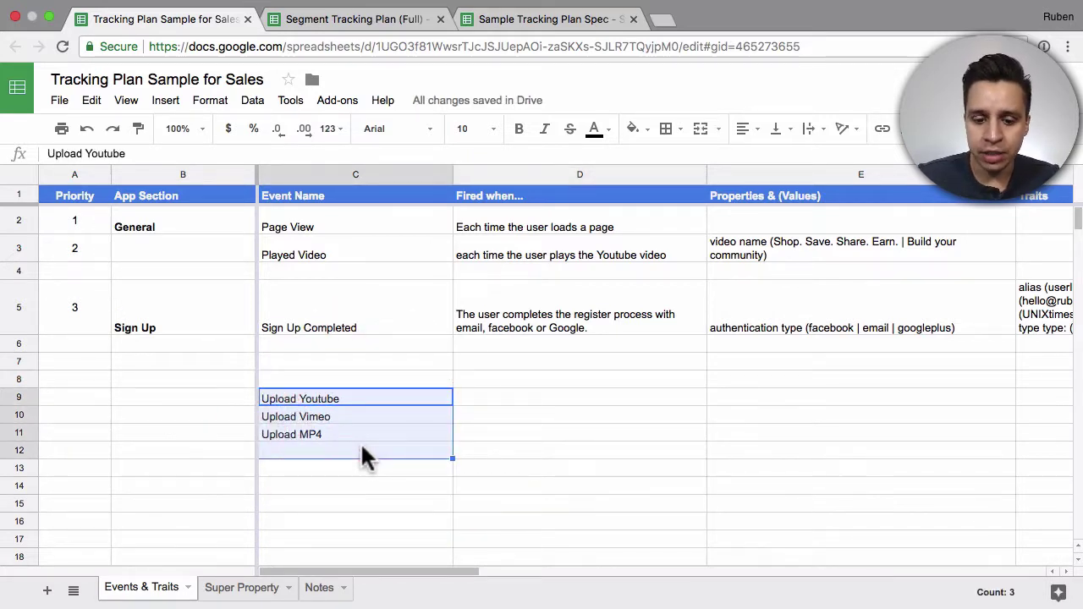
text(Upload Video)
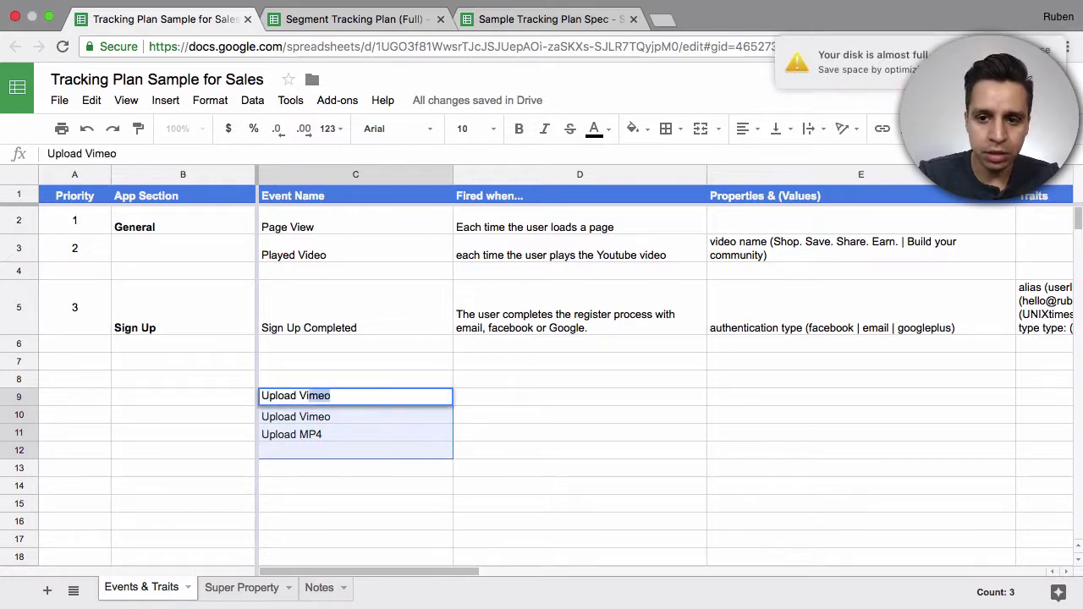
key(Return)
click(342, 449)
click(342, 435)
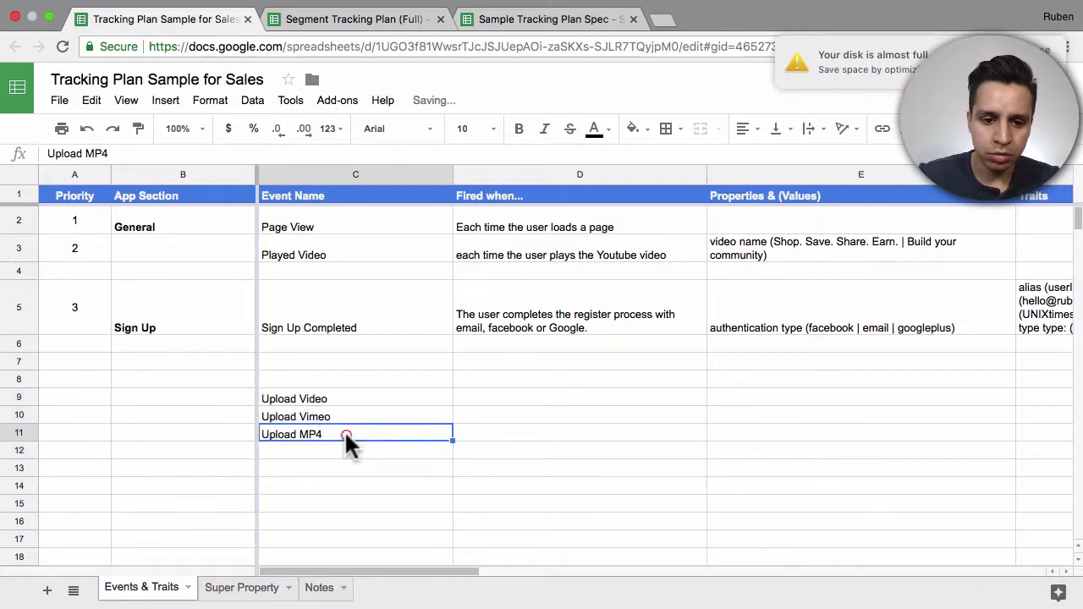
key(Delete)
key(Up)
key(Delete)
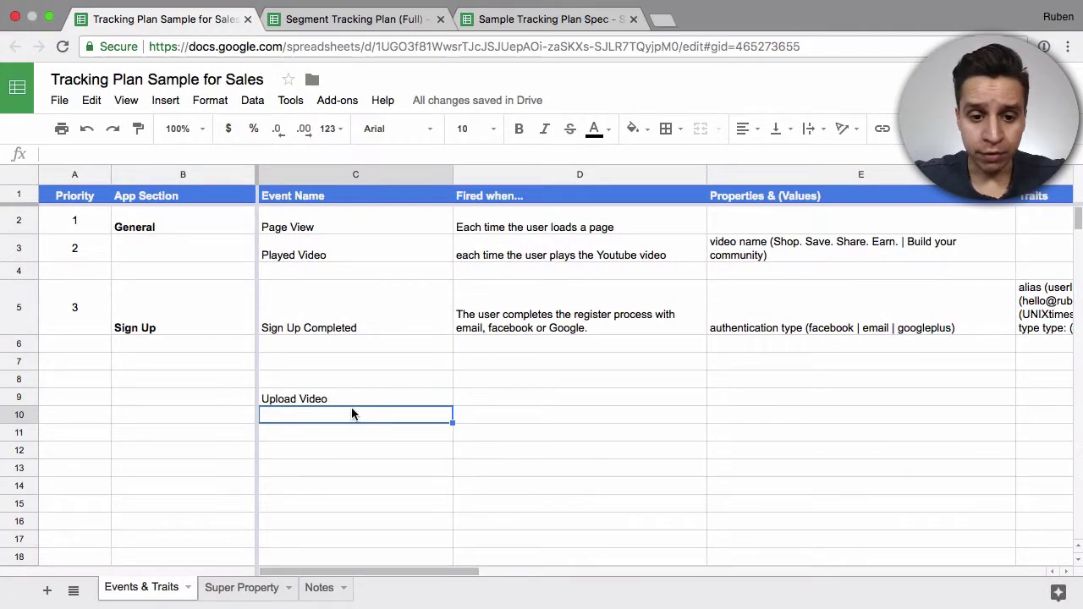
Enter the property 'video type (youtube | vimeo | mp4)' in E9 for Upload Video.
click(739, 397)
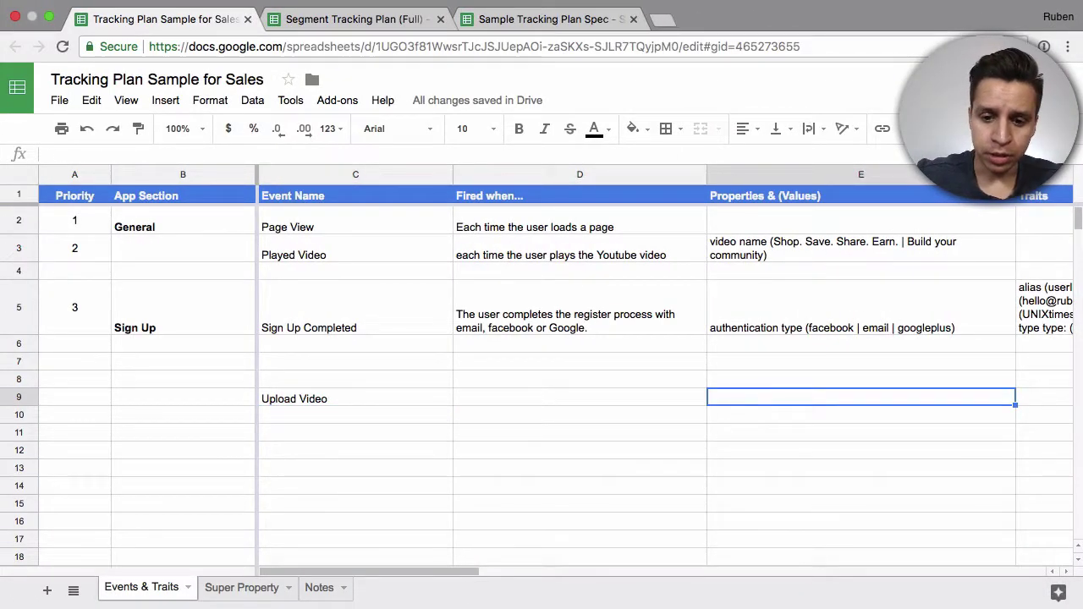
text(video type (y)
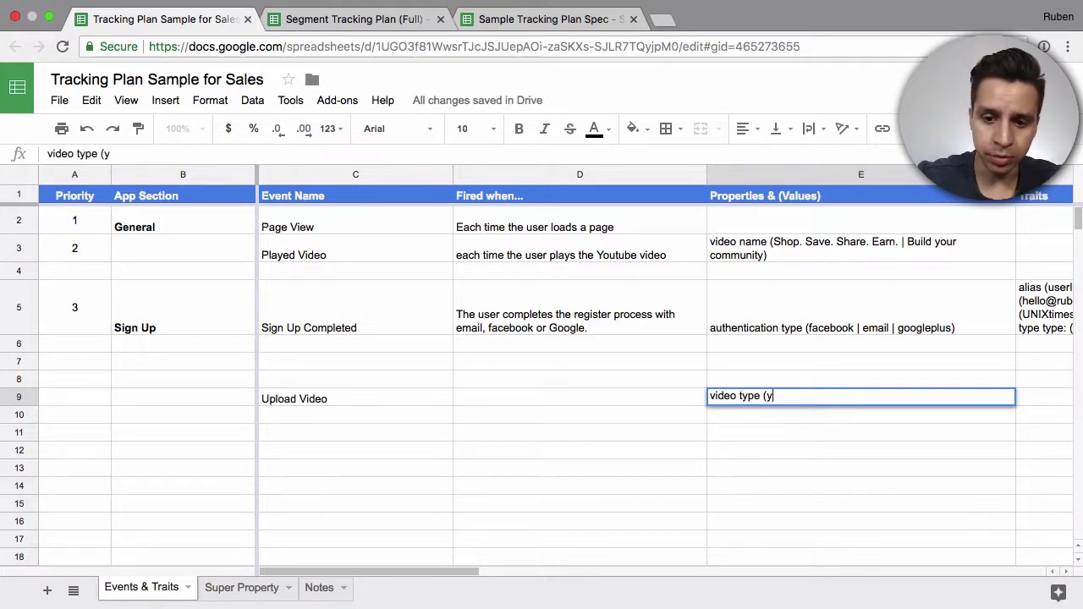
text(outube |)
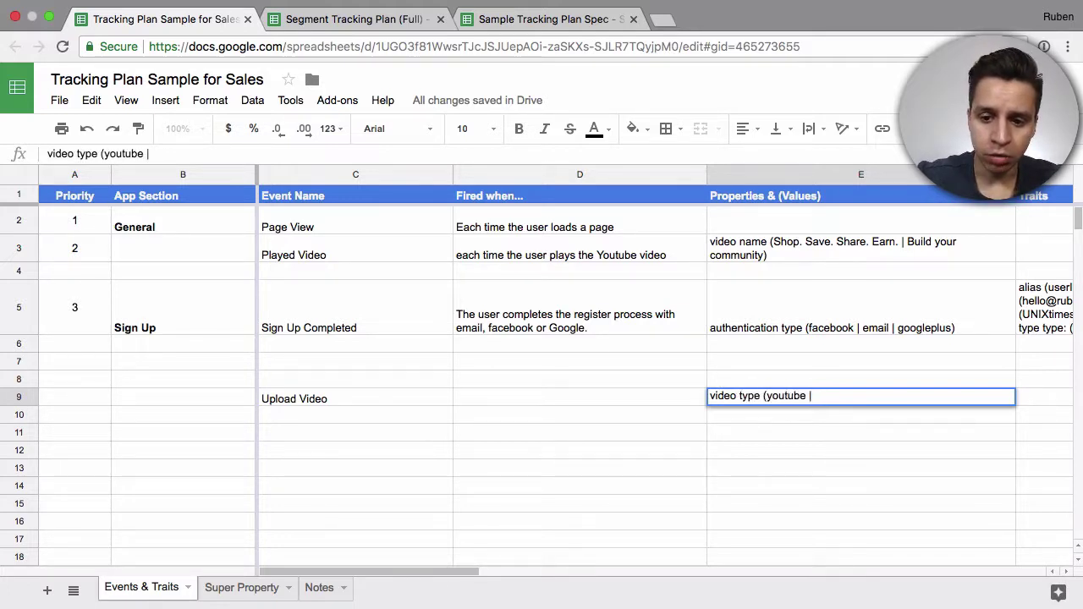
text( vimeo | mp4))
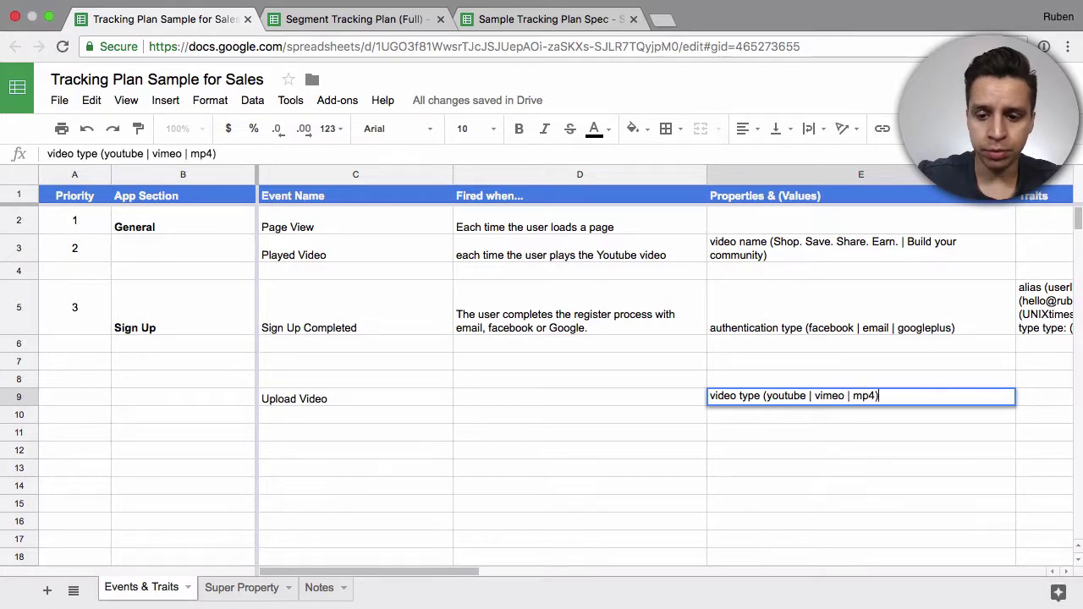
key(Tab)
scroll(694, 406, left, 3)
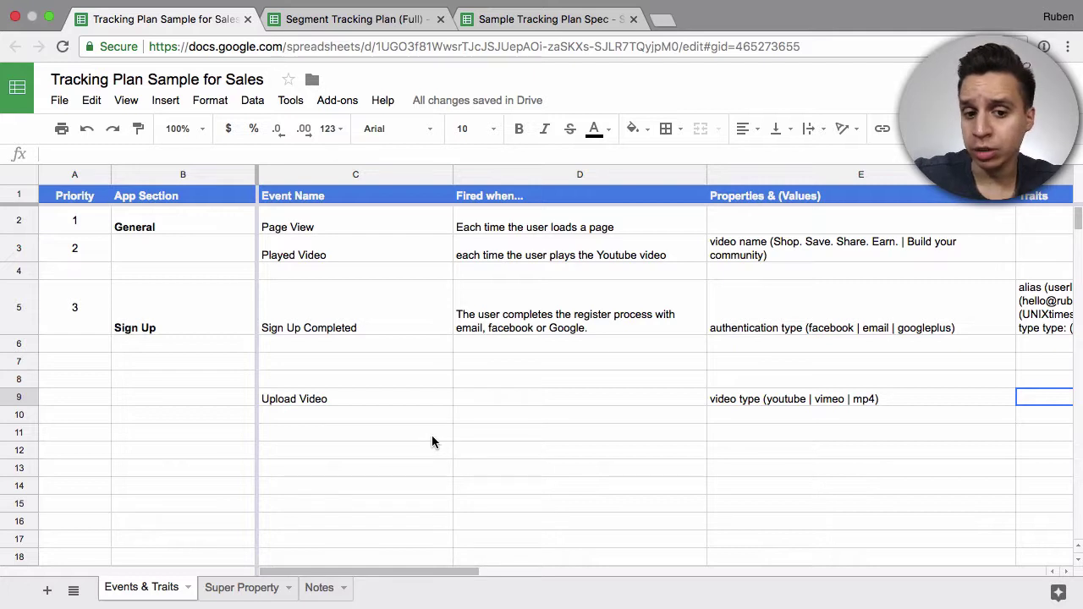
Review the Upload Video row by selecting C9, E9 and nearby empty cells.
click(357, 414)
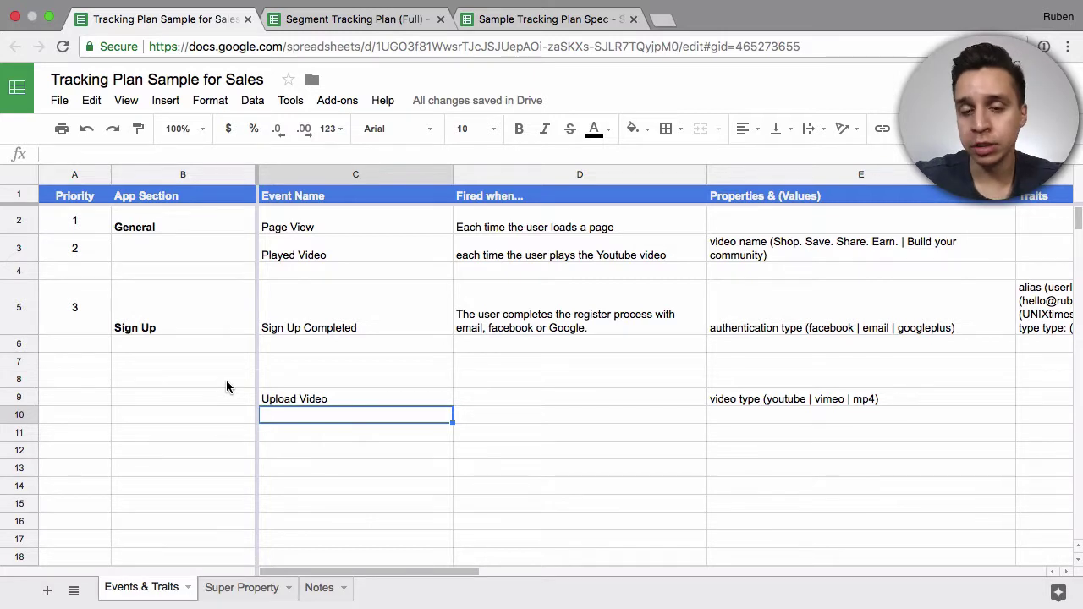
click(400, 400)
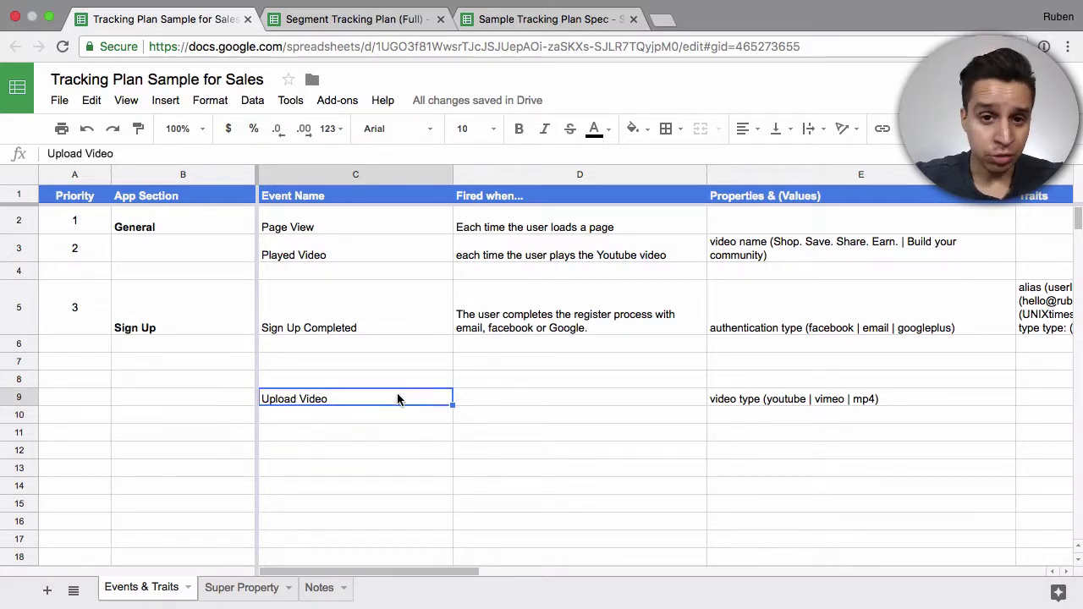
click(421, 434)
click(824, 403)
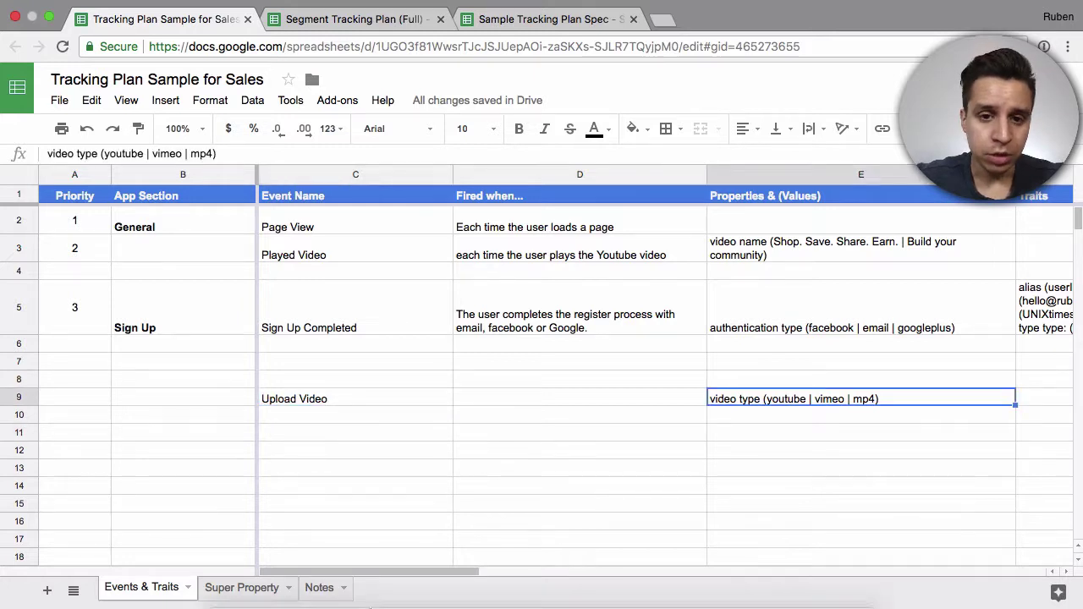
click(457, 468)
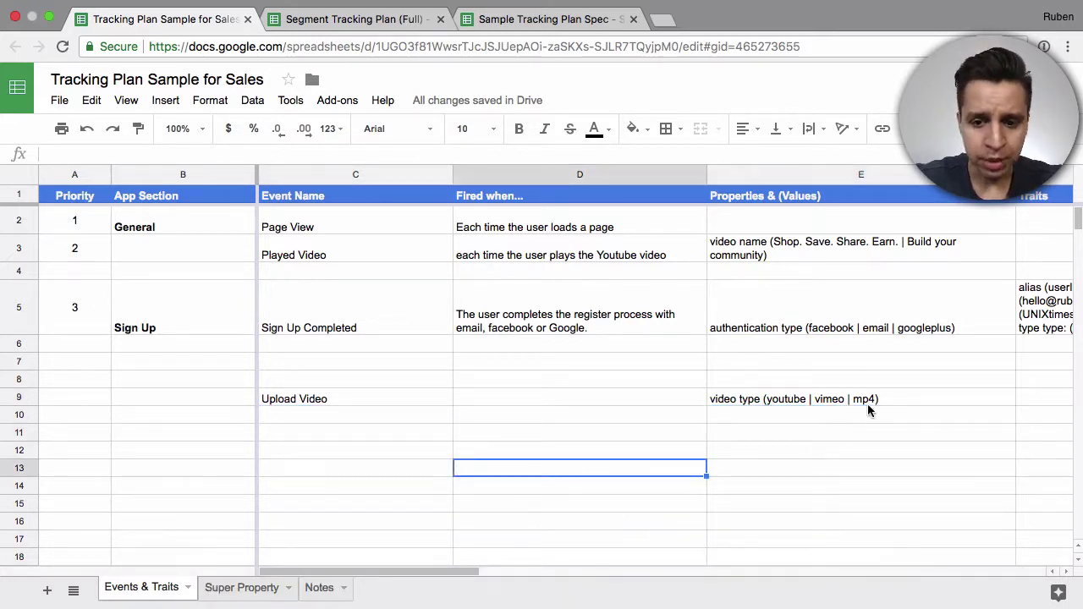
click(318, 400)
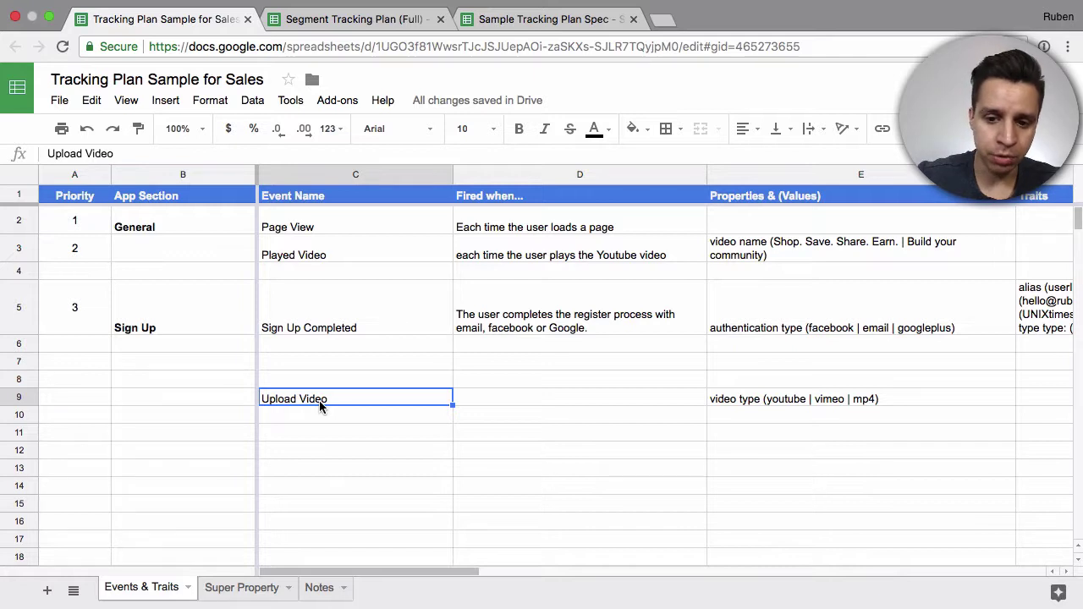
Enter 'Log In' in C9 with property 'account type (facebok | email | googleplus)' in E9.
text(Log In)
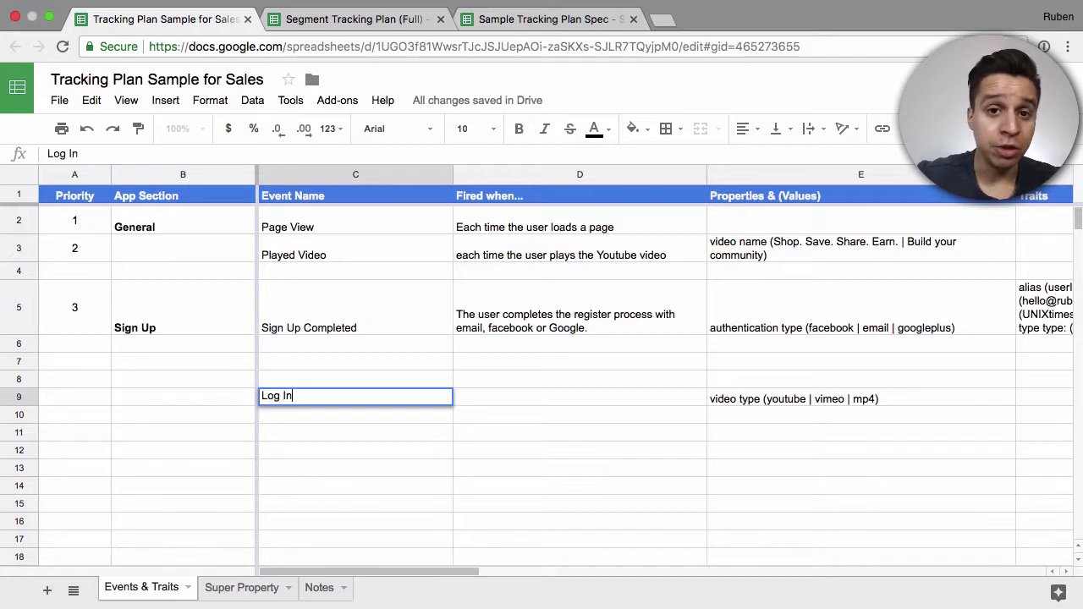
key(Tab)
key(Tab)
key(Delete)
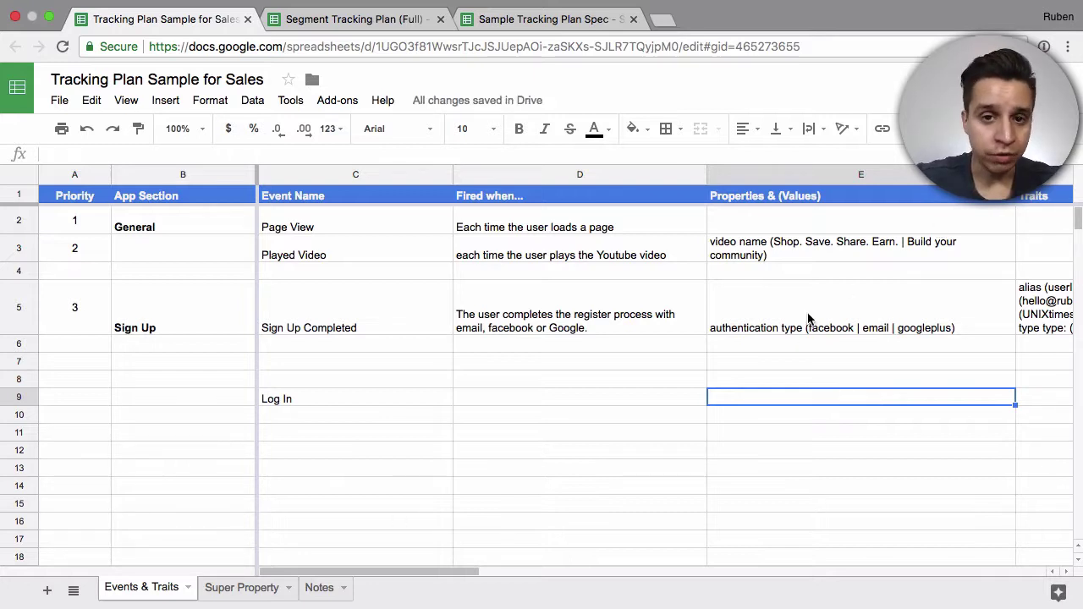
text(authentica)
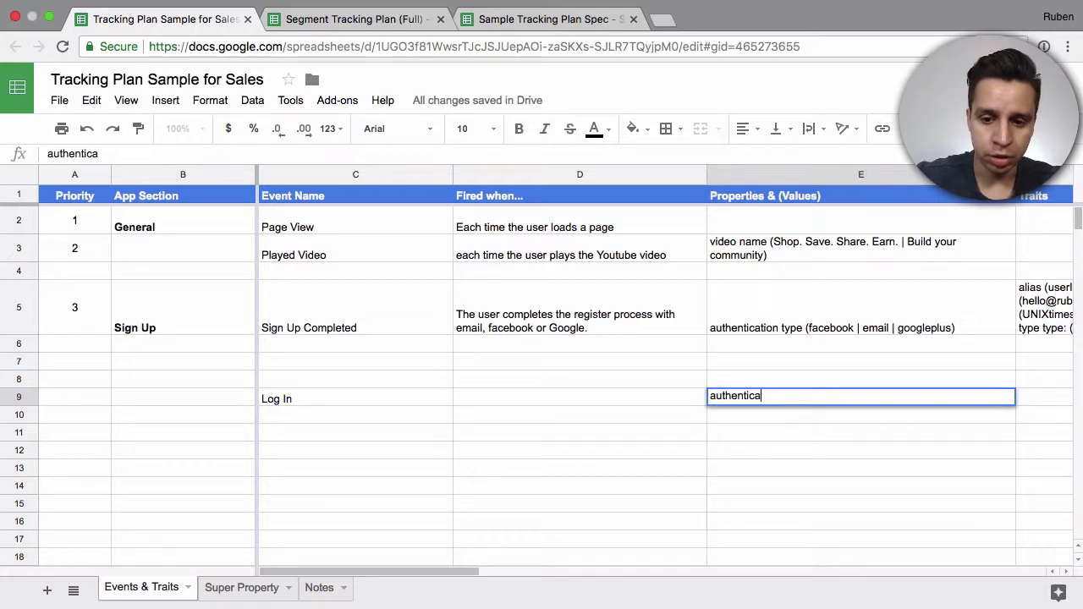
key(ctrl+a)
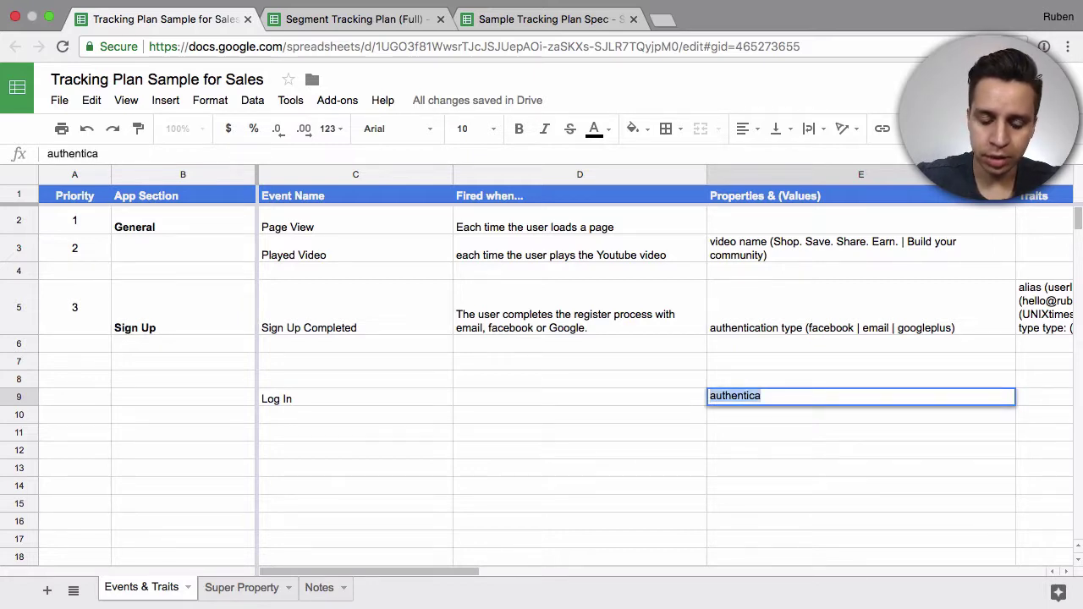
text(account typ)
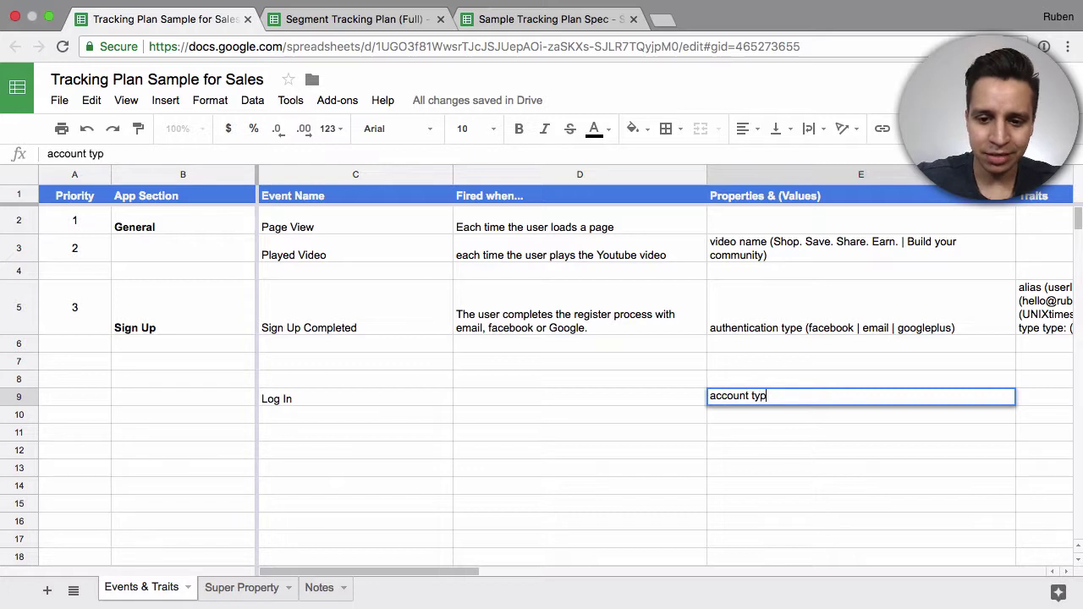
text(e (face)
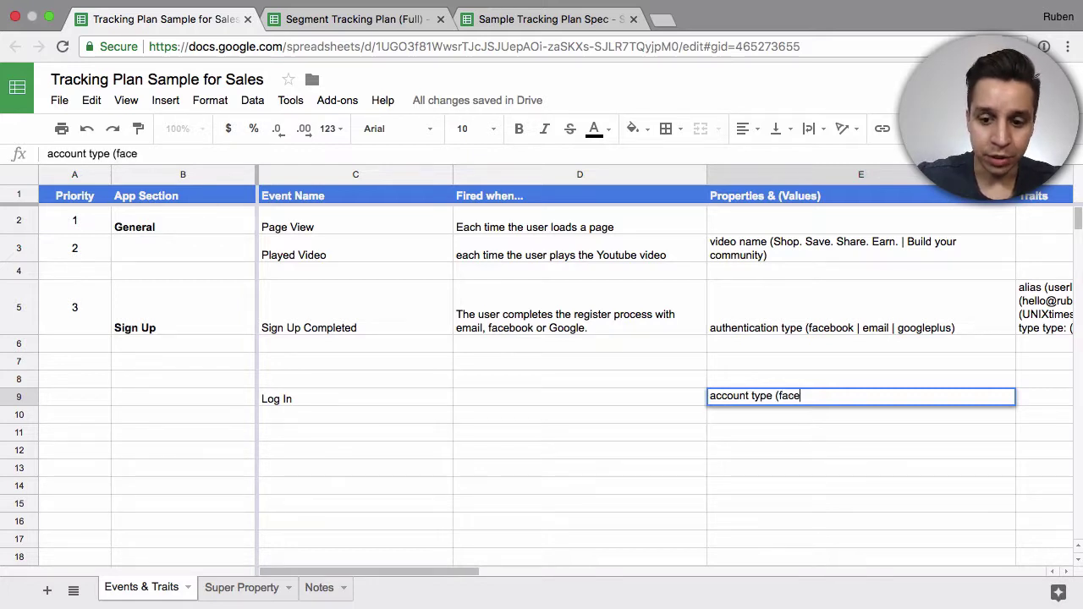
text(bok | email | goog)
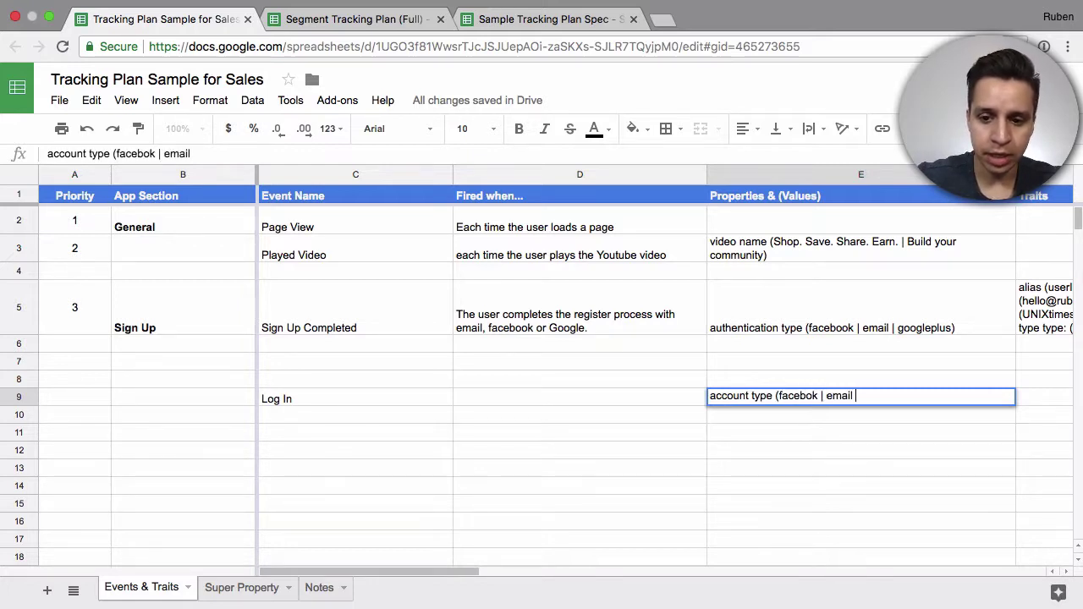
text(leplus))
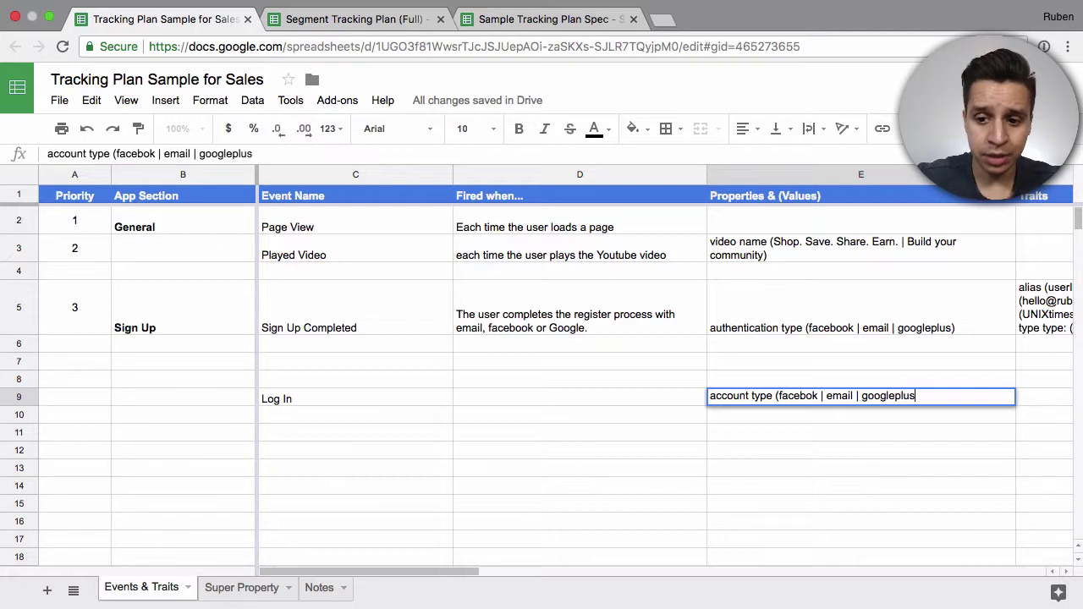
key(Tab)
Copy E5's authentication type property into E9, then undo the sample entries in row 9.
click(706, 304)
key(ctrl+c)
key(Down)
key(Down)
key(Down)
key(Down)
key(ctrl+v)
key(Left)
key(Left)
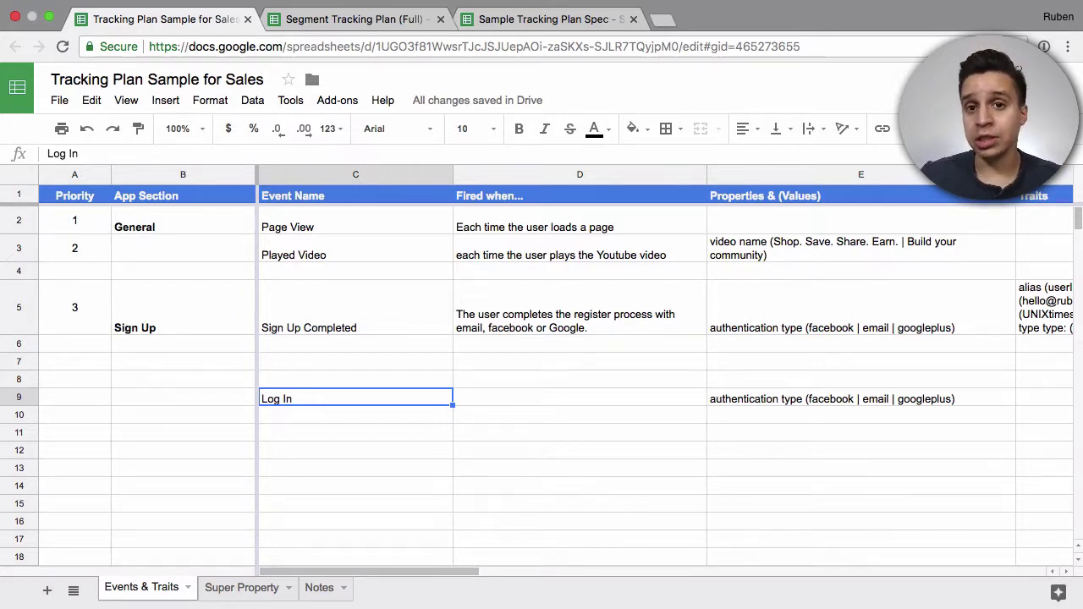
key(ctrl+z)
key(ctrl+z)
key(ctrl+z)
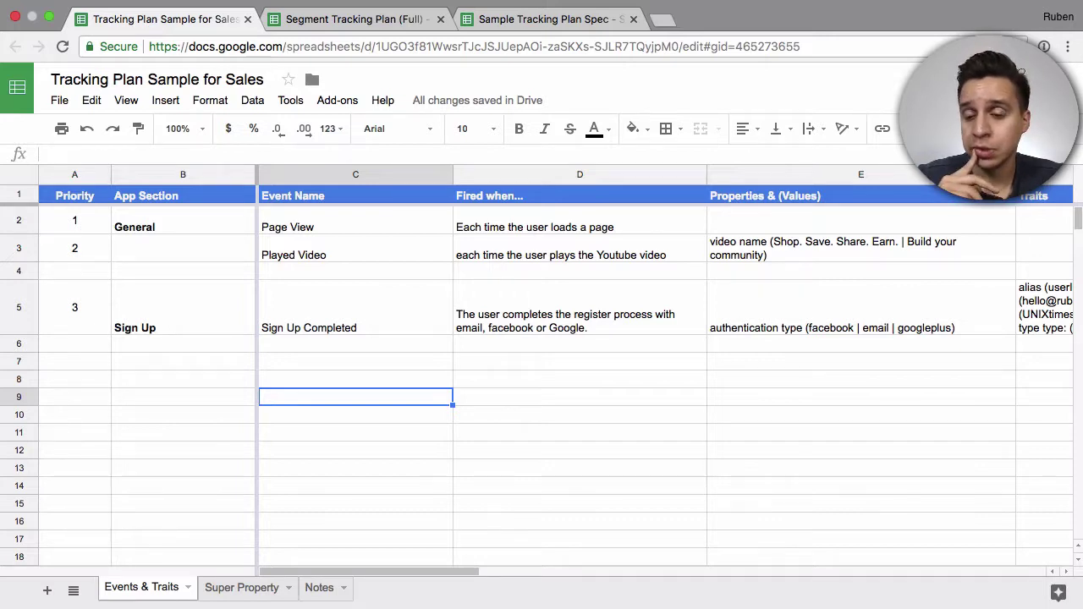
click(602, 175)
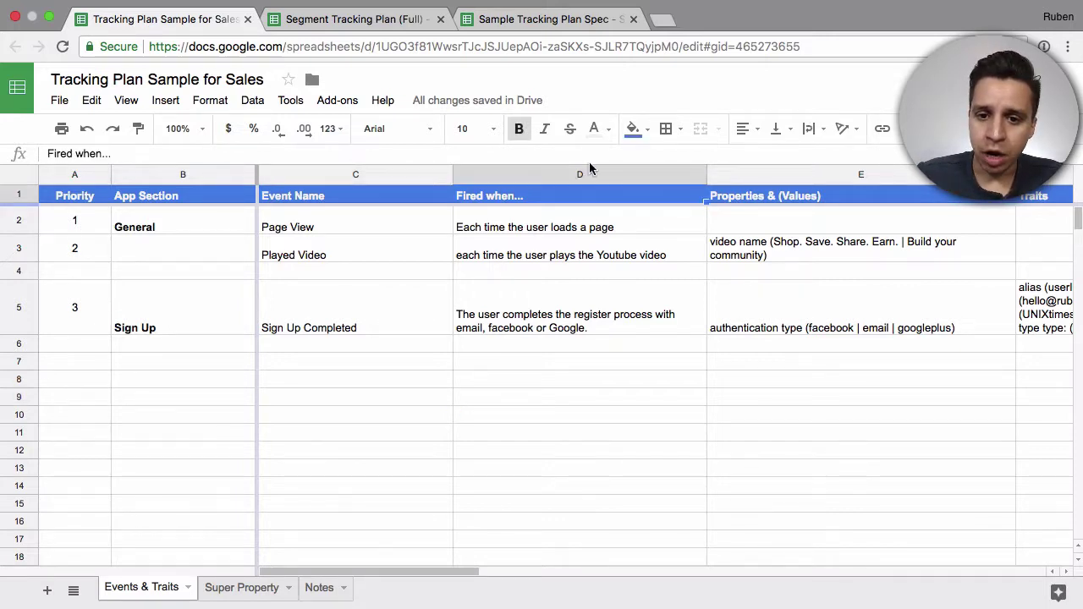
click(613, 167)
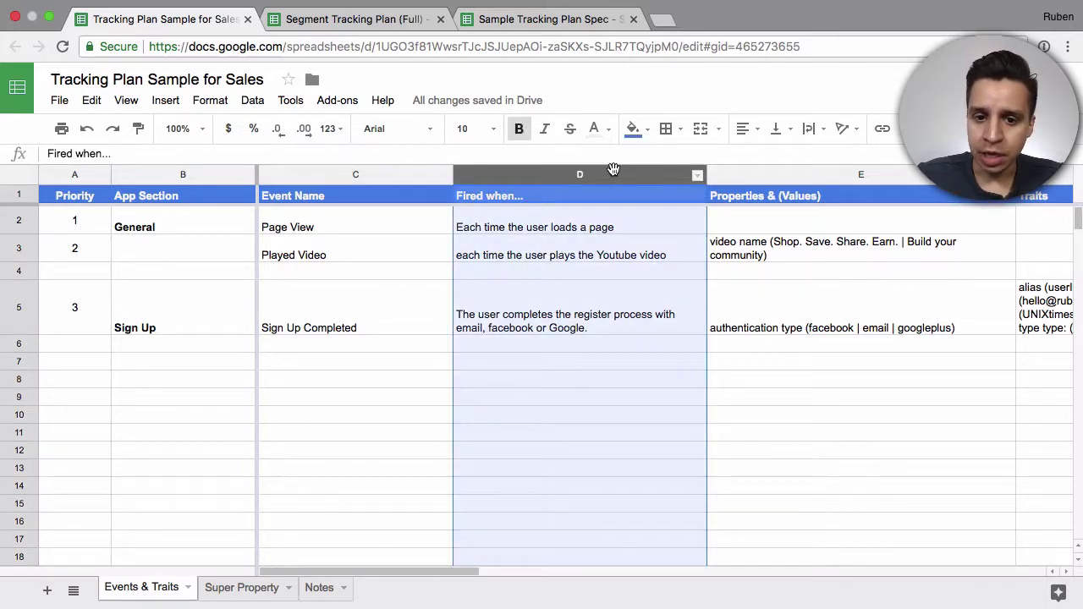
click(584, 363)
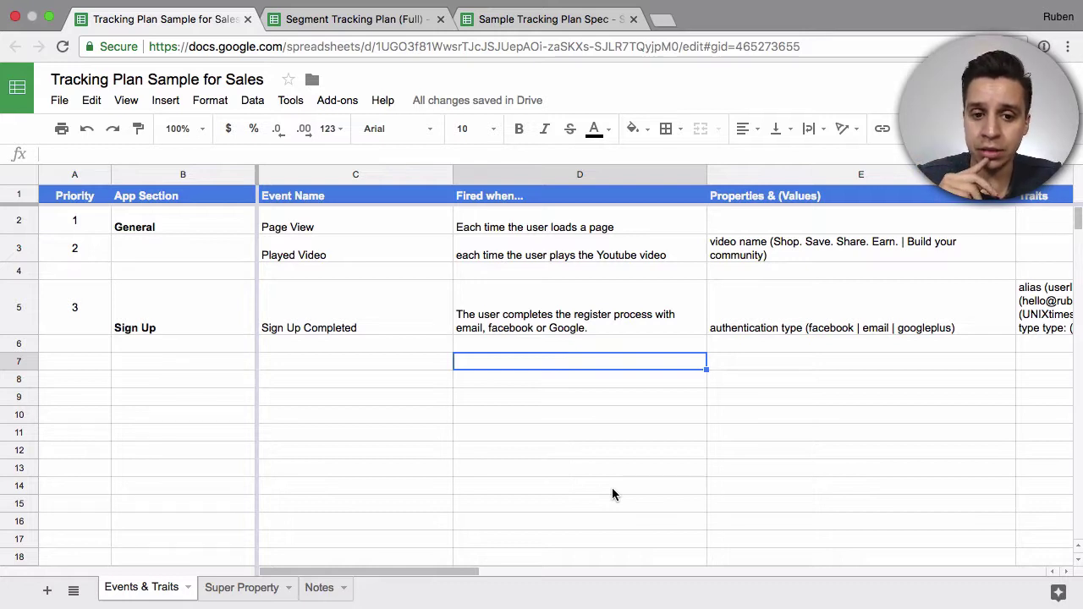
key(Left)
key(Up)
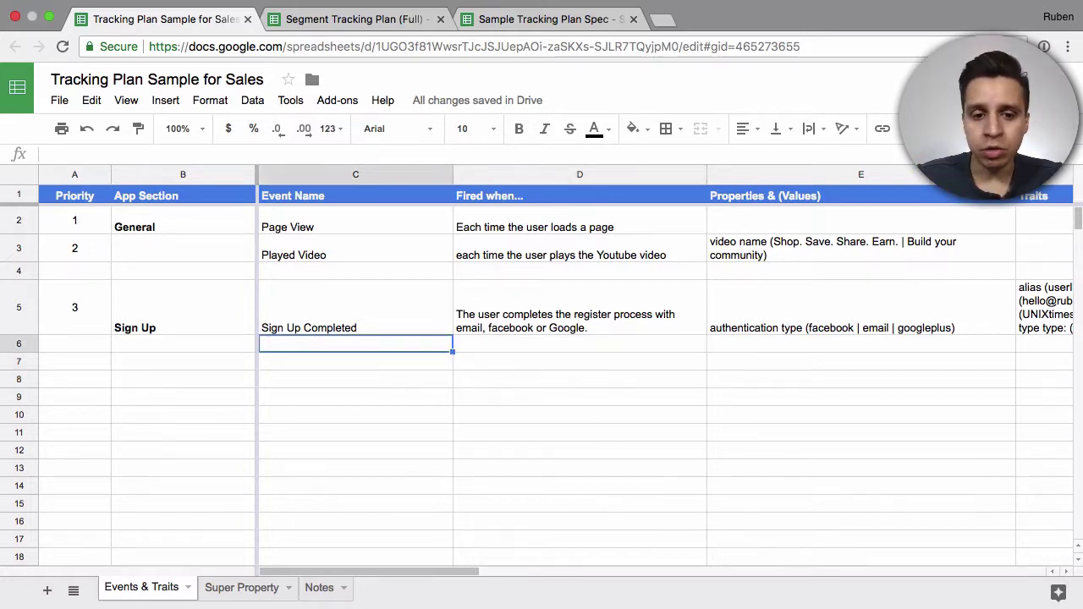
key(Up)
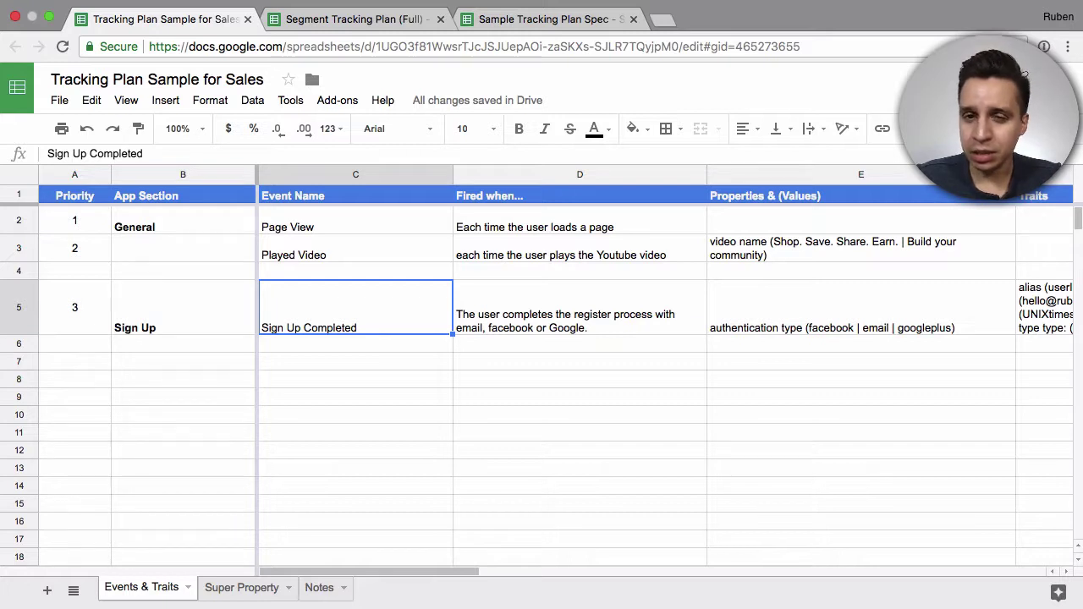
key(Right)
key(Left)
key(Left)
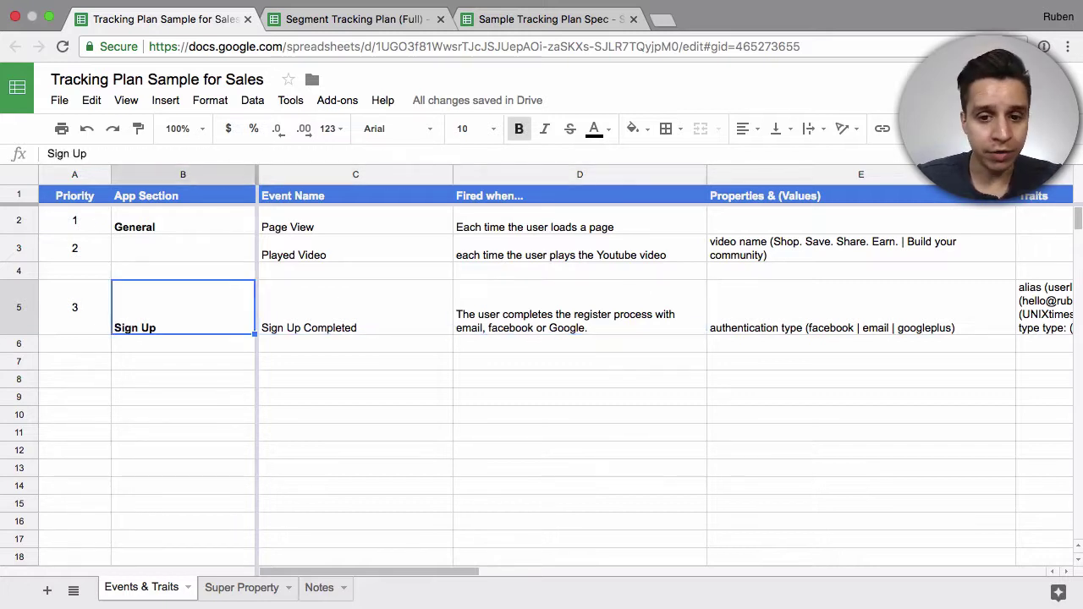
key(Right)
key(Right)
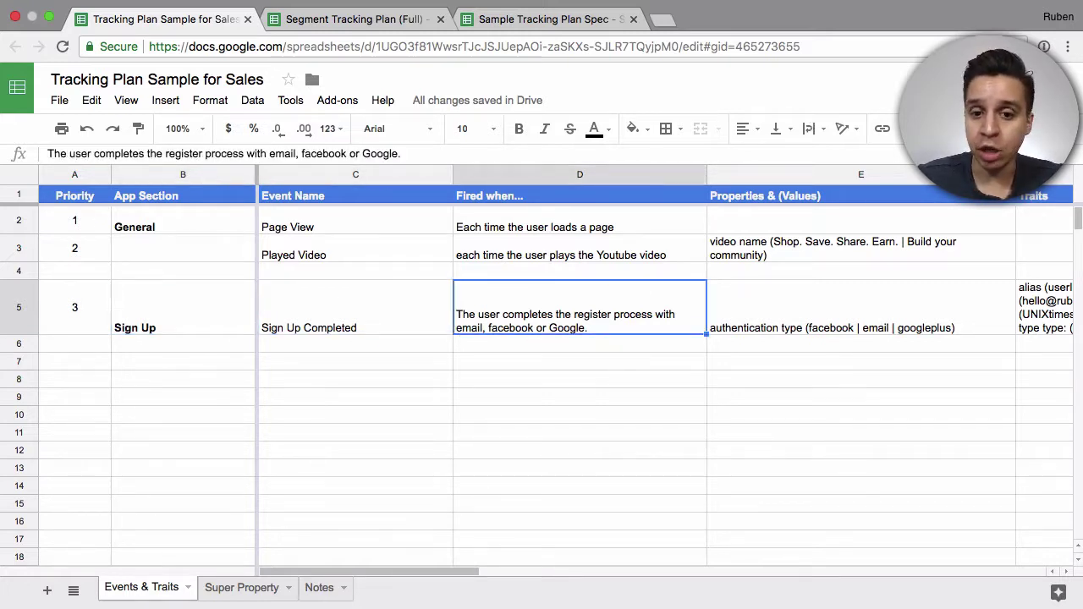
key(Down)
key(Down)
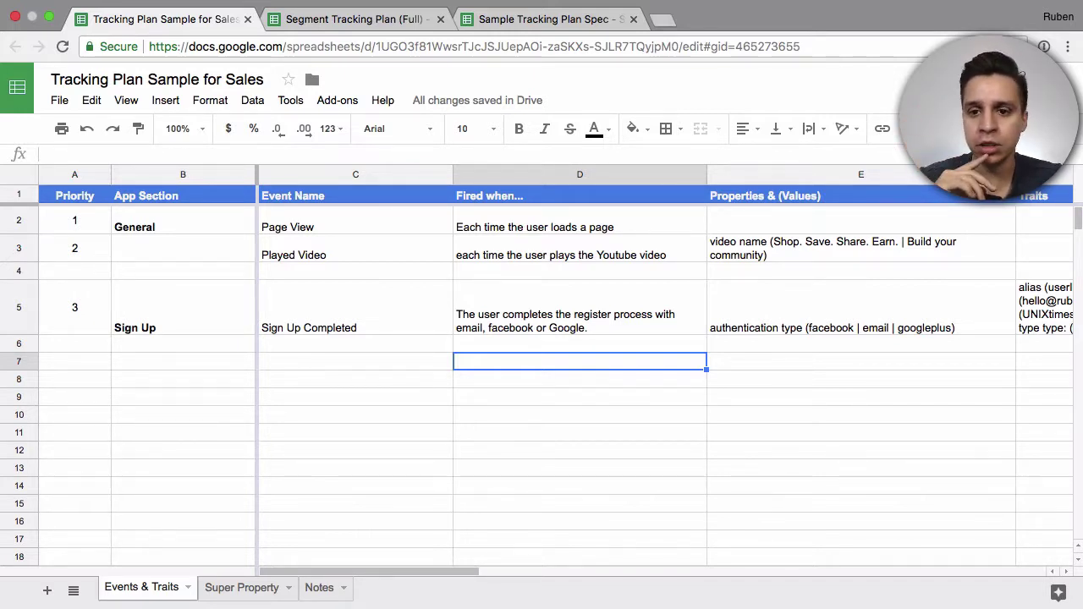
key(Up)
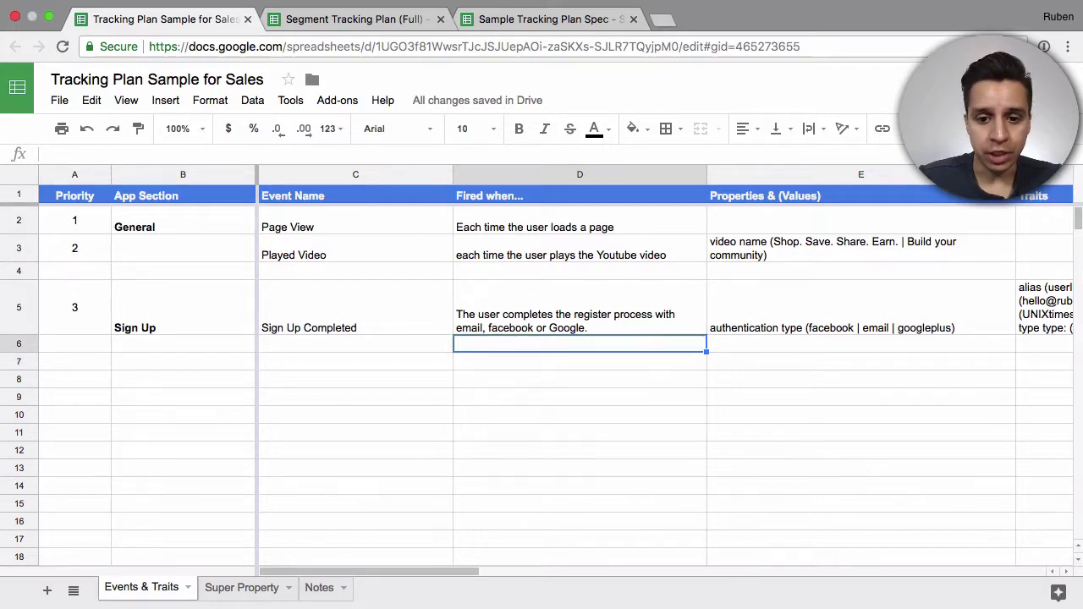
Step through the Sign Up row's Properties, Traits and Notes cells and the Traits heading.
key(Up)
key(Right)
key(Right)
key(Right)
key(Left)
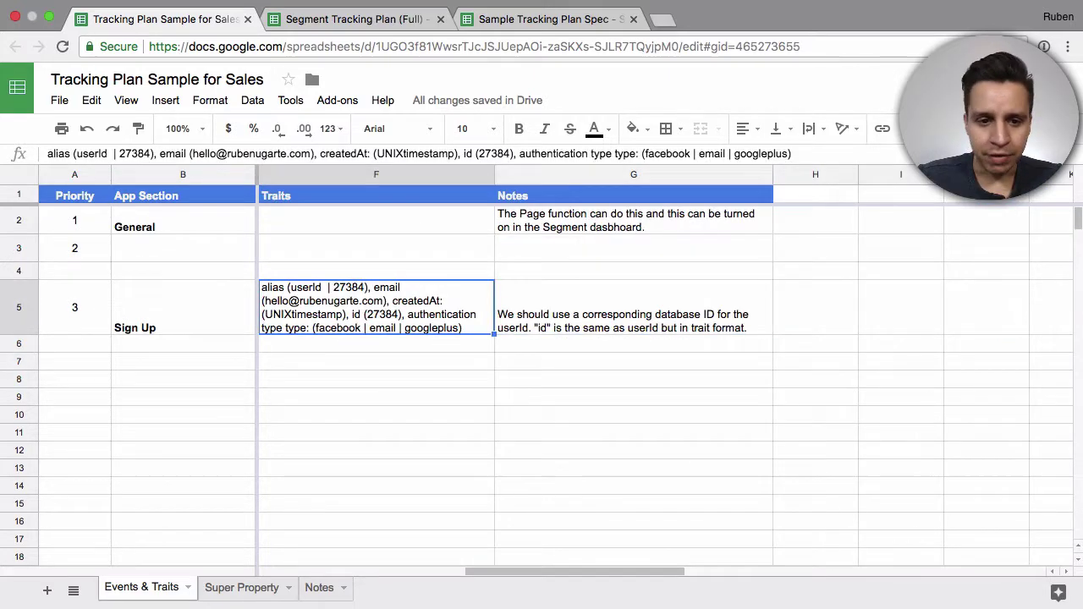
key(Left)
key(Right)
key(Right)
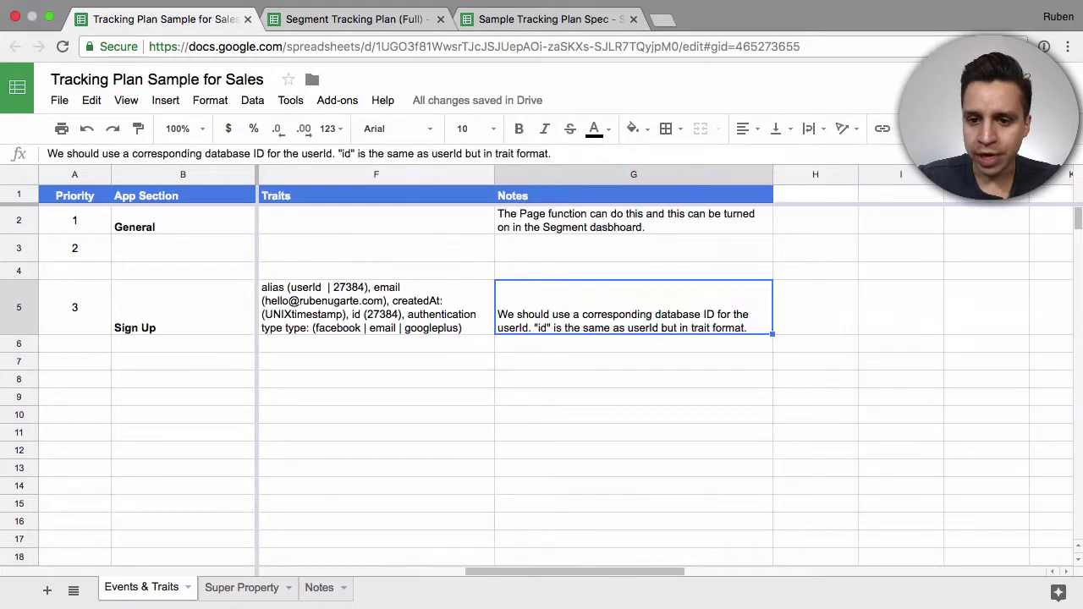
click(360, 199)
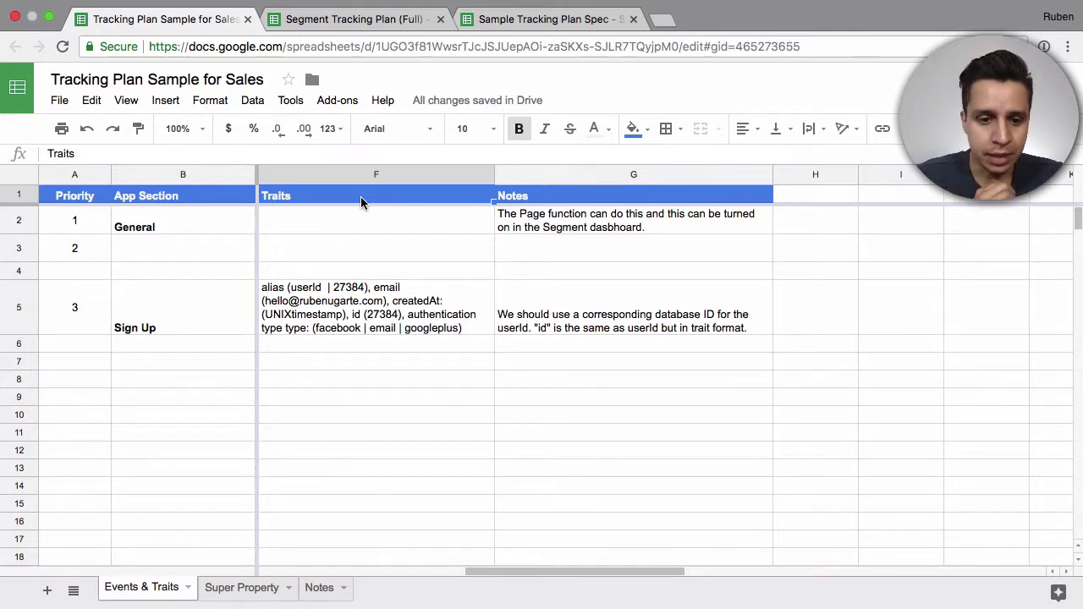
Inspect the F5 traits text, then return to the authentication type property in E5.
double_click(420, 316)
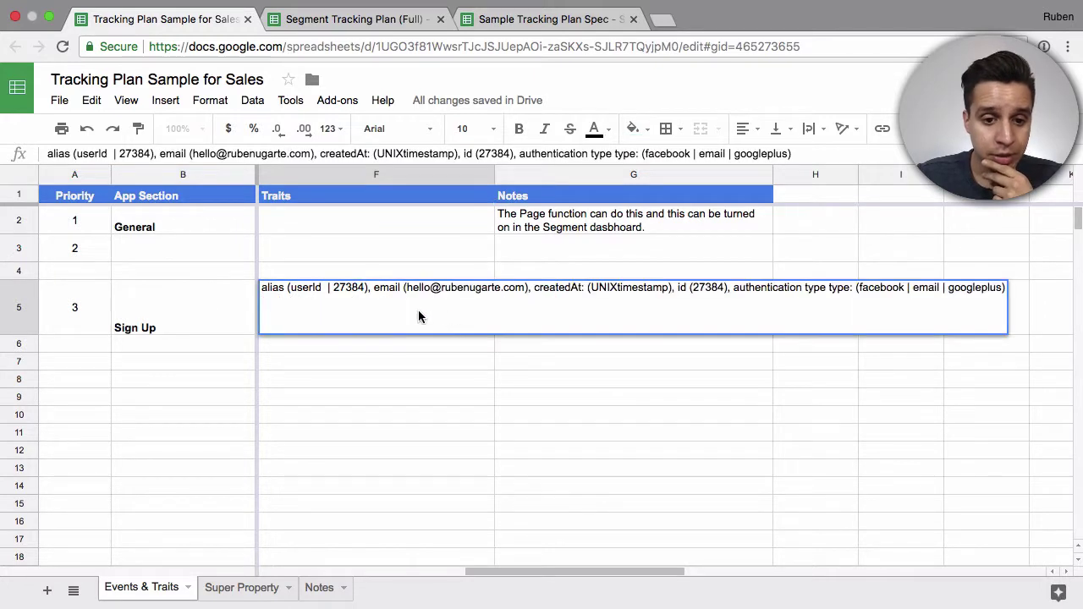
drag(732, 288, 1020, 331)
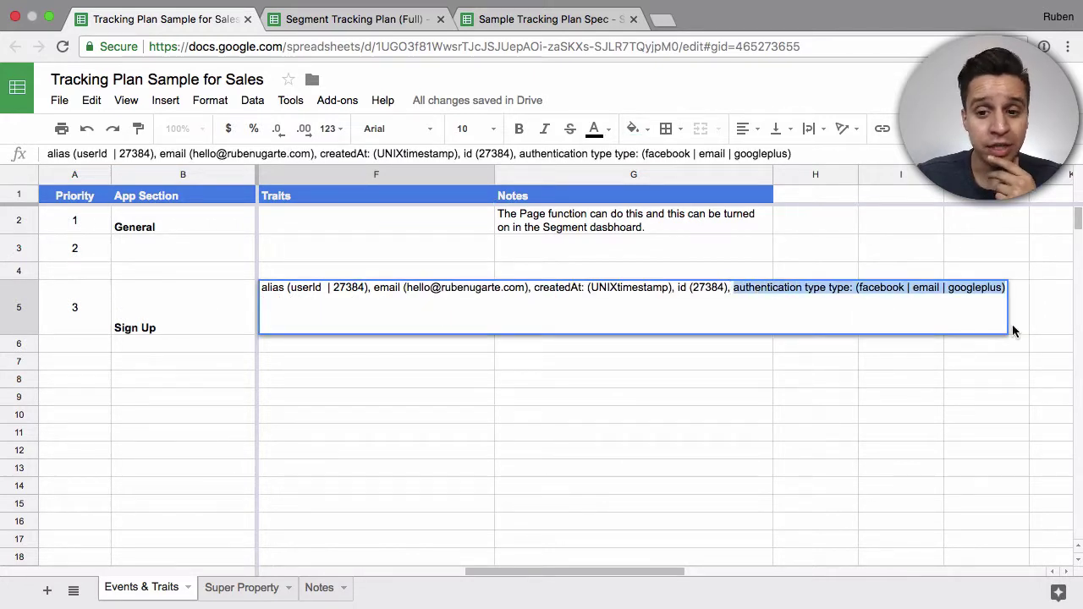
click(515, 455)
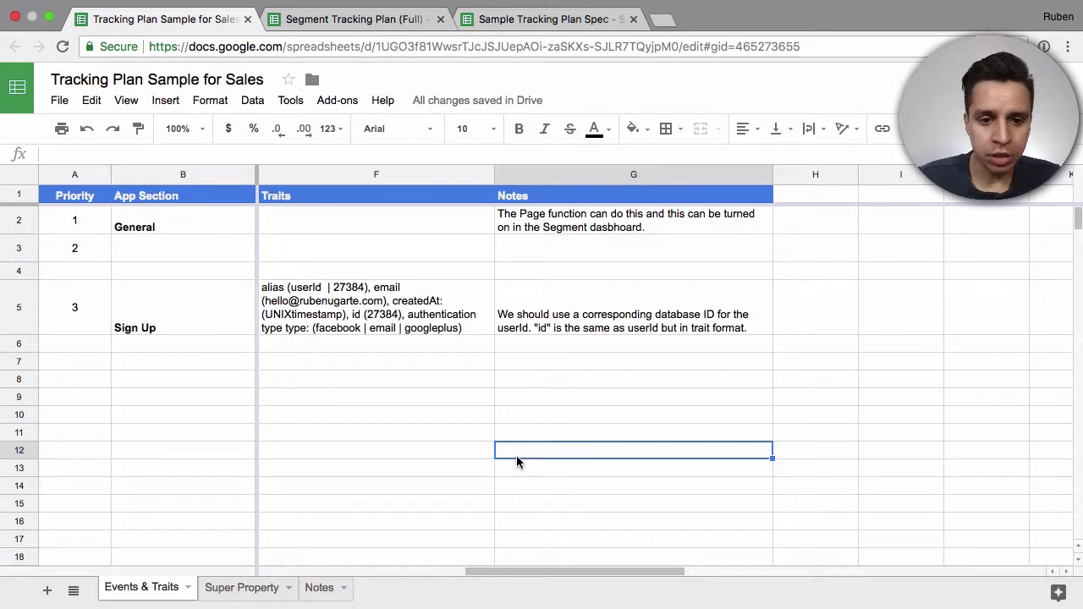
key(Left)
key(Left)
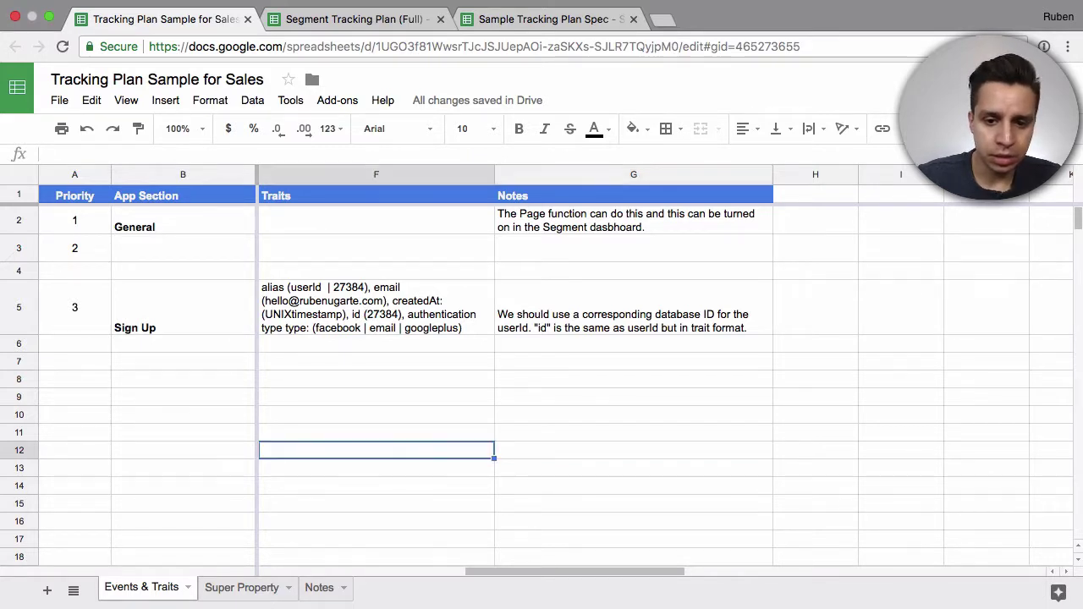
click(542, 296)
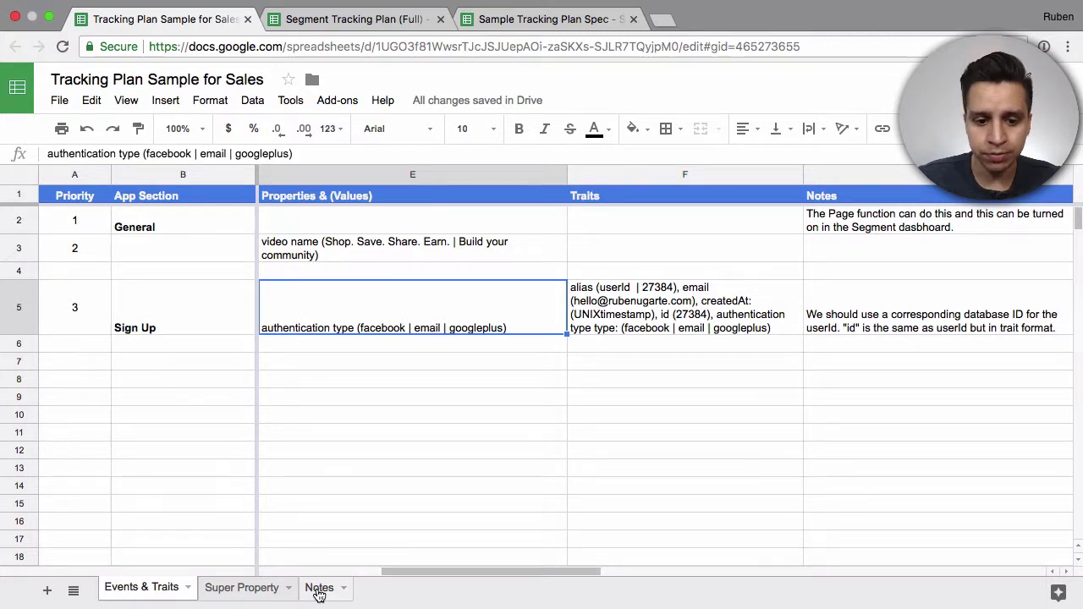
click(319, 589)
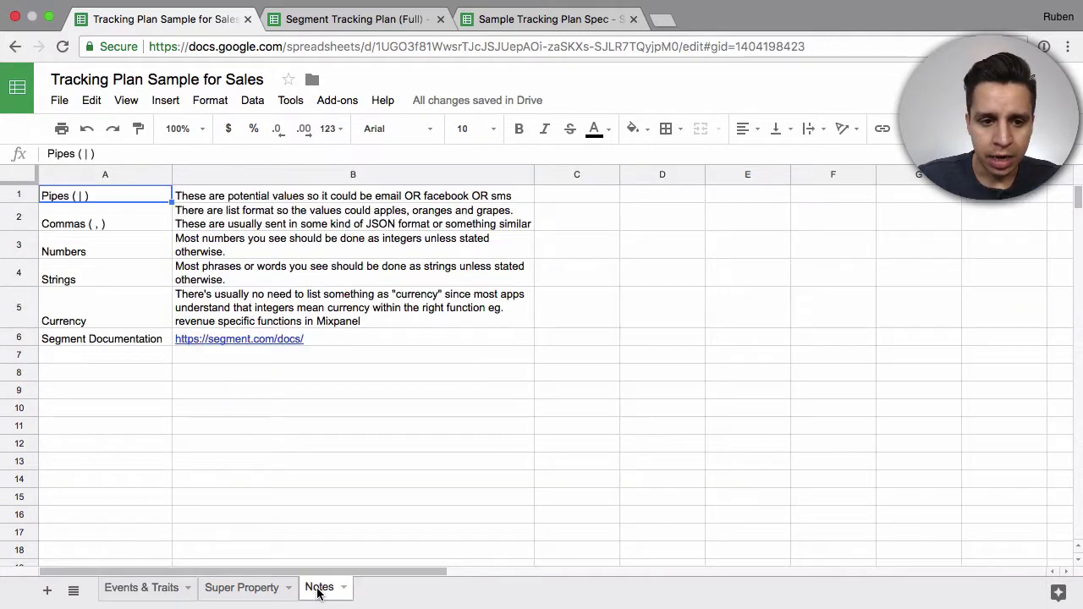
click(111, 355)
key(Down)
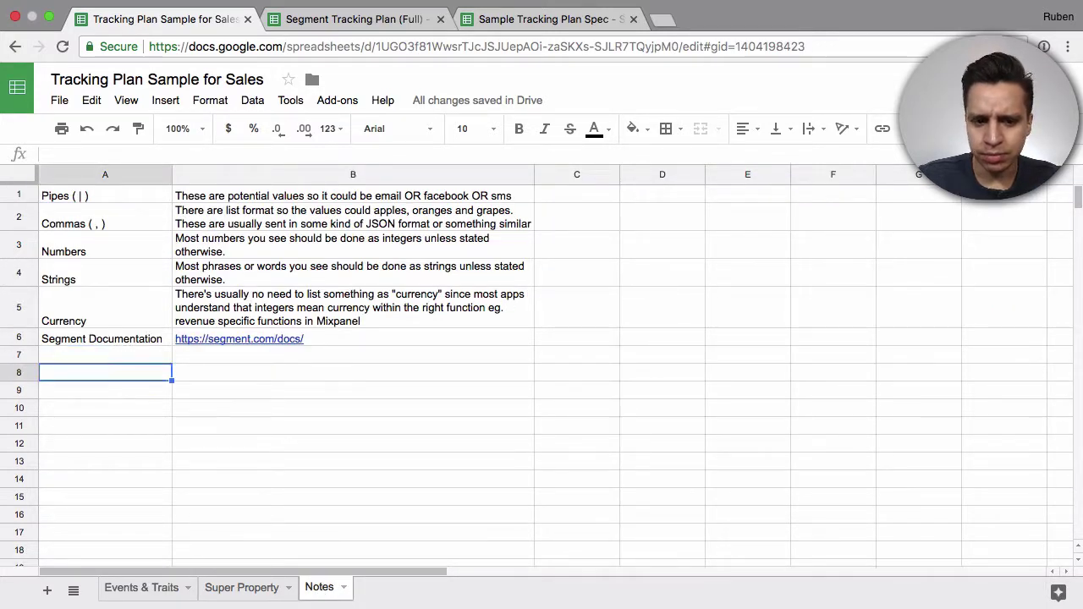
key(Up)
key(Up)
key(Up)
key(Up)
key(Up)
key(Up)
key(Down)
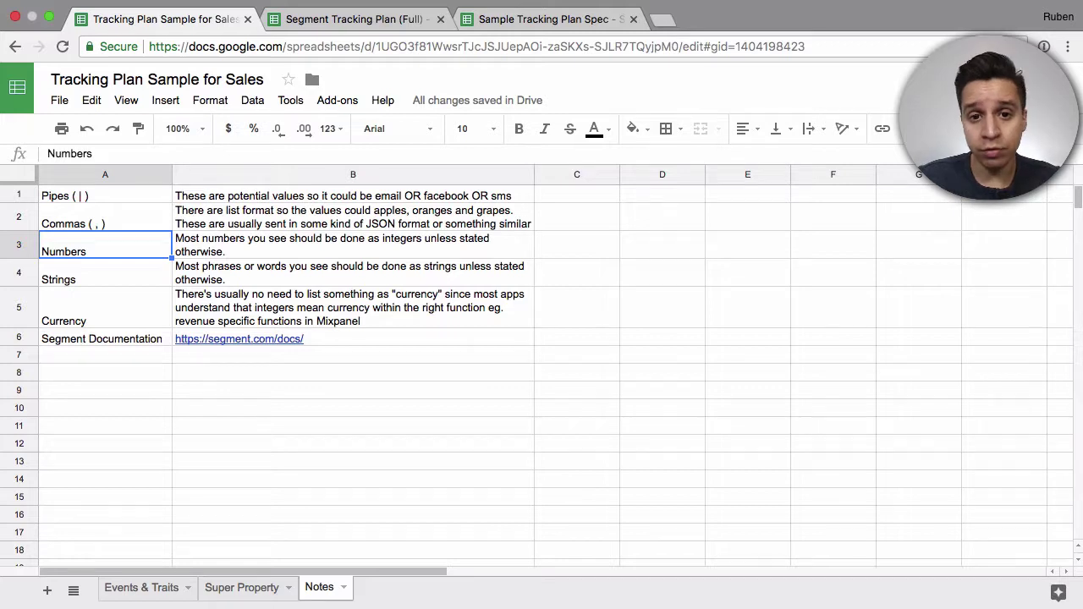
key(Down)
key(Up)
key(Up)
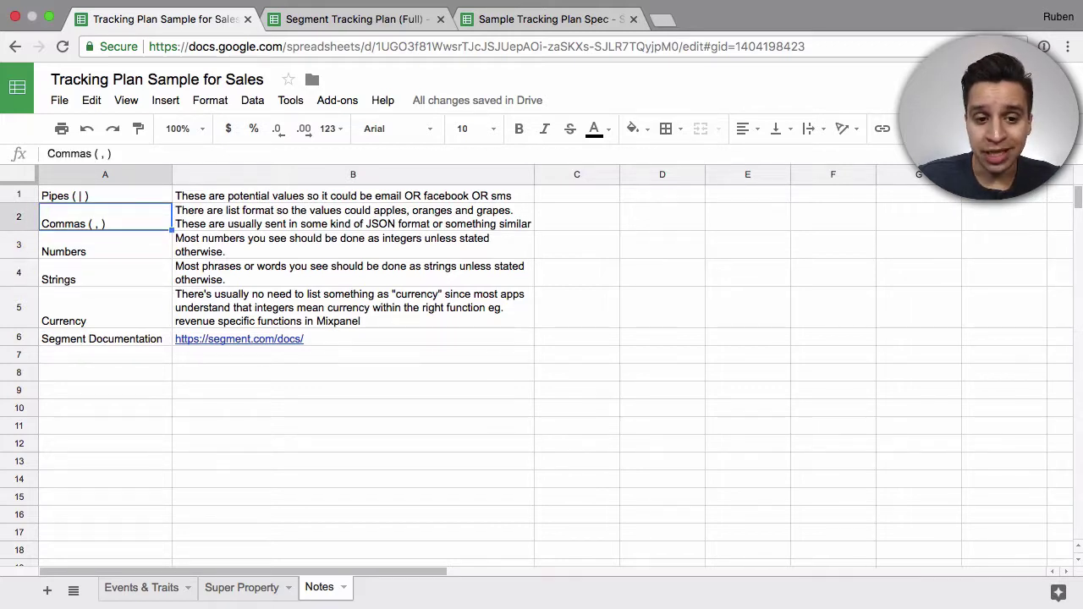
key(Right)
key(Right)
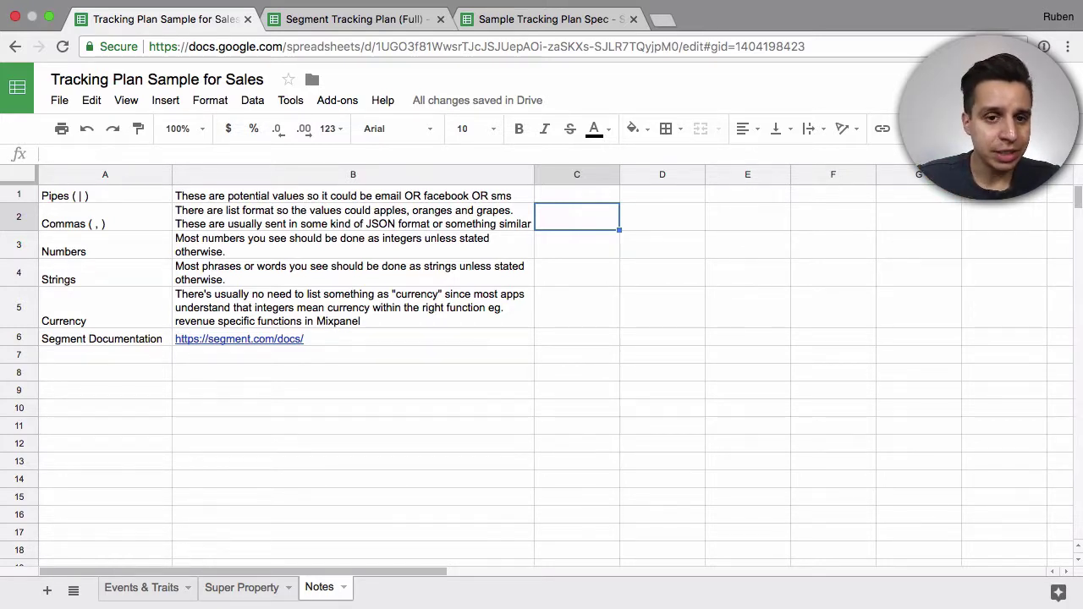
key(Down)
key(Down)
key(Down)
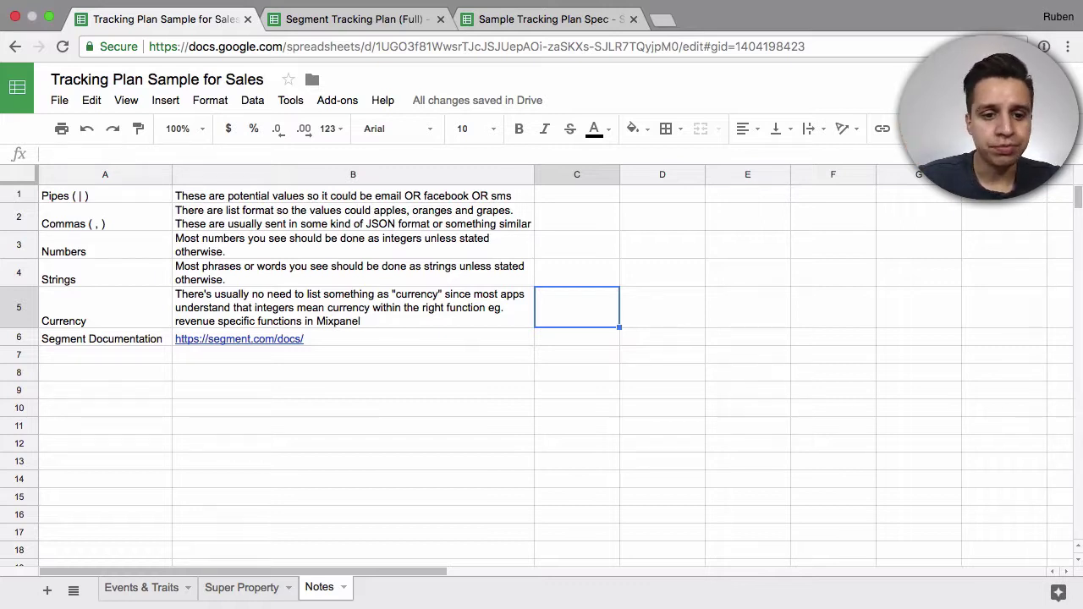
click(106, 407)
key(Up)
key(Up)
key(Up)
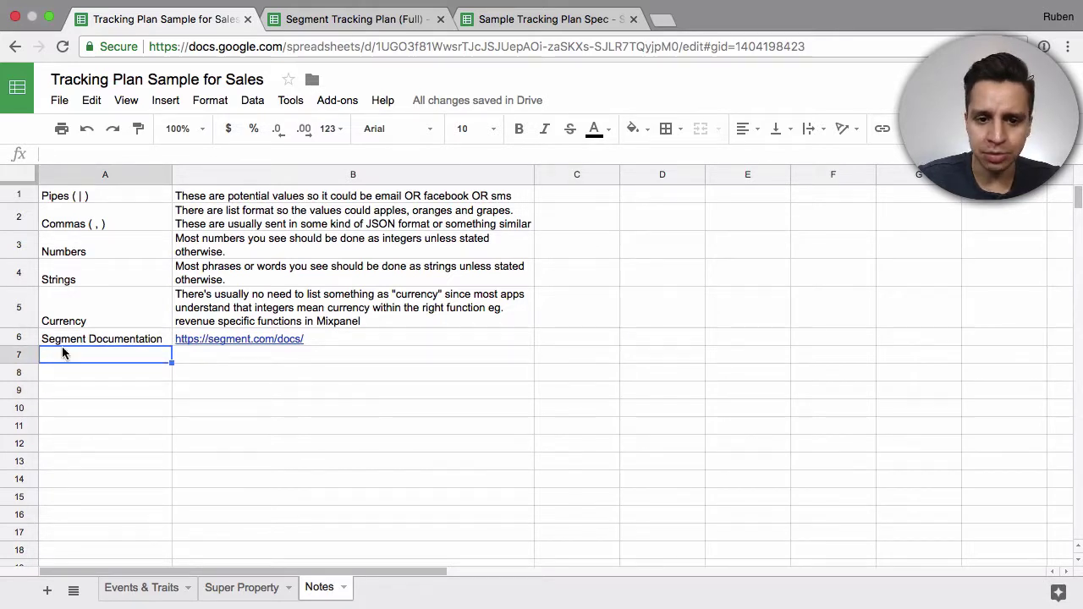
click(280, 375)
key(Up)
key(Up)
key(Down)
key(Down)
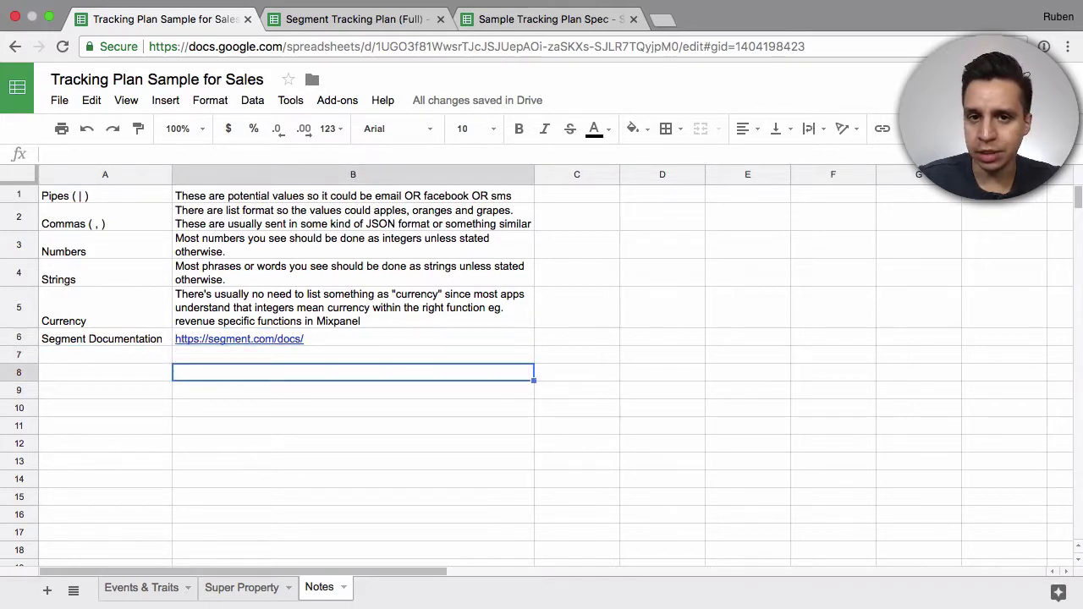
click(152, 587)
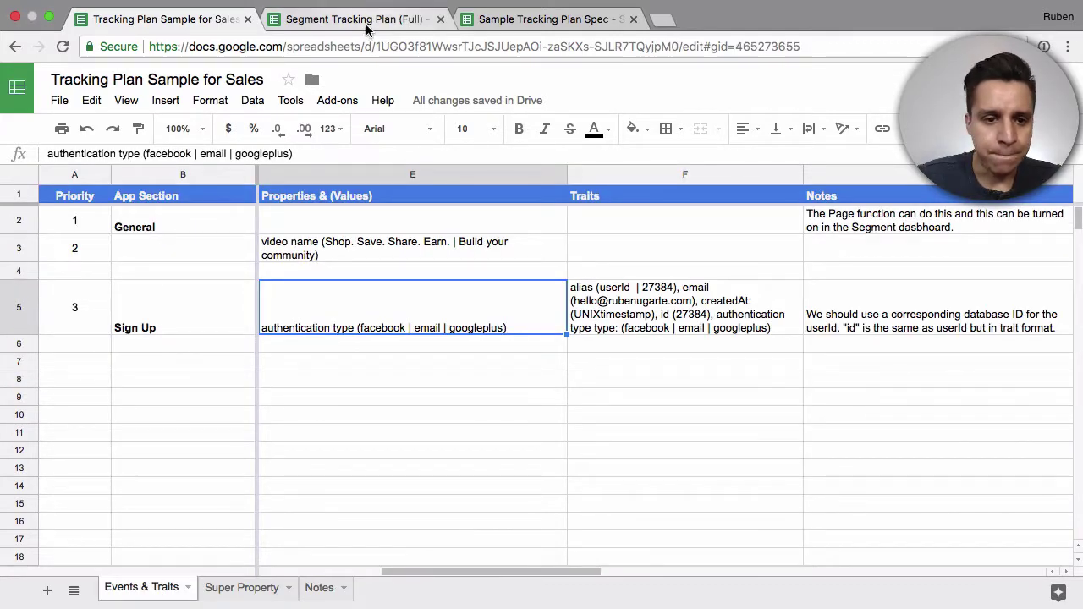
Switch to the Segment Tracking Plan (Full) spreadsheet and scroll through its first sheet.
click(370, 25)
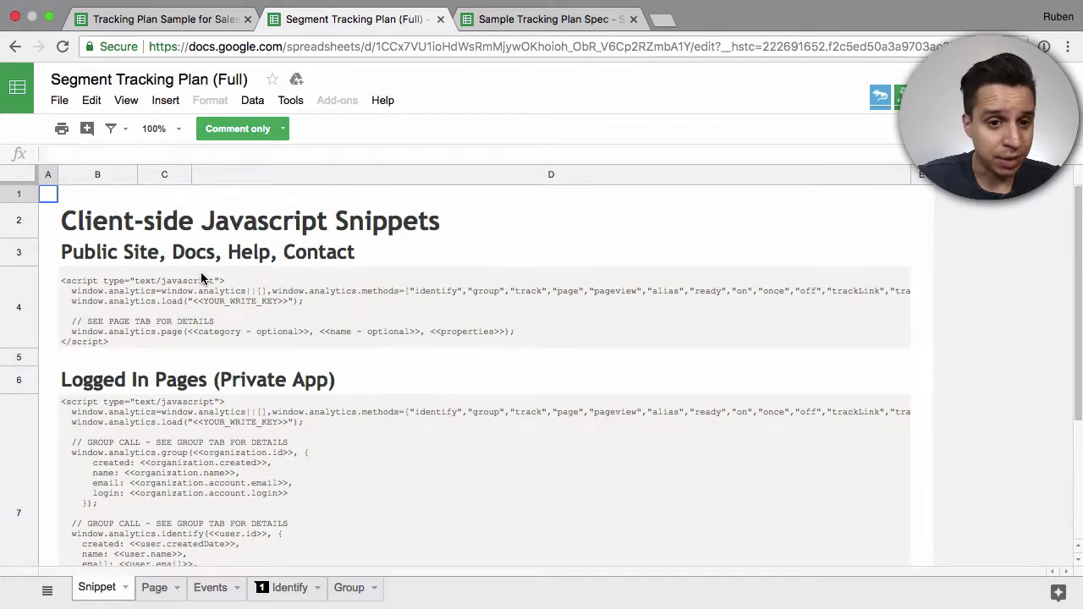
scroll(201, 276, down, 5)
scroll(201, 277, up, 5)
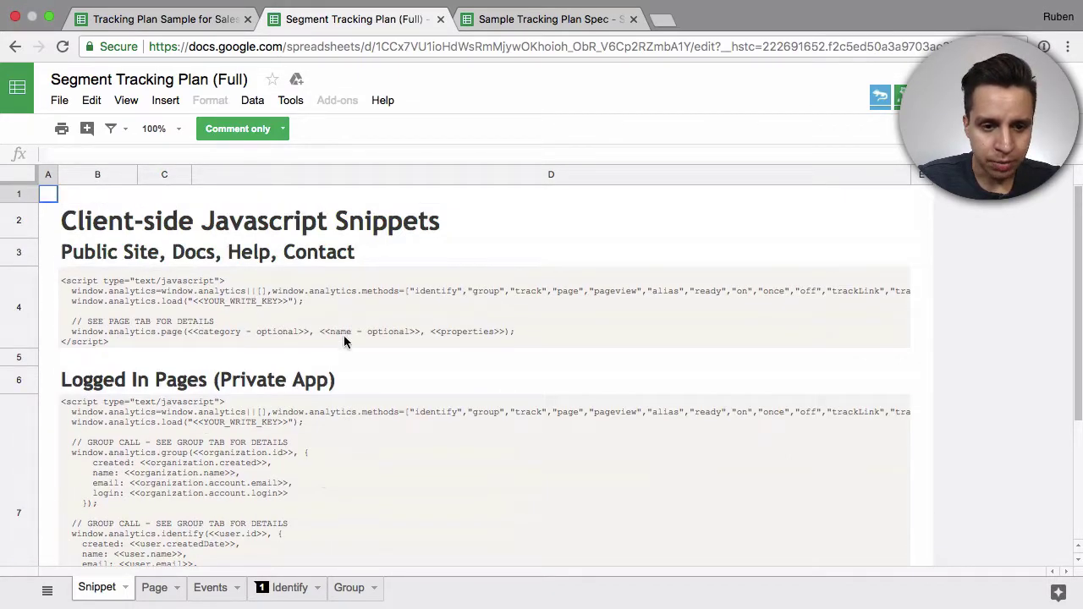
scroll(344, 340, down, 2)
scroll(345, 340, up, 2)
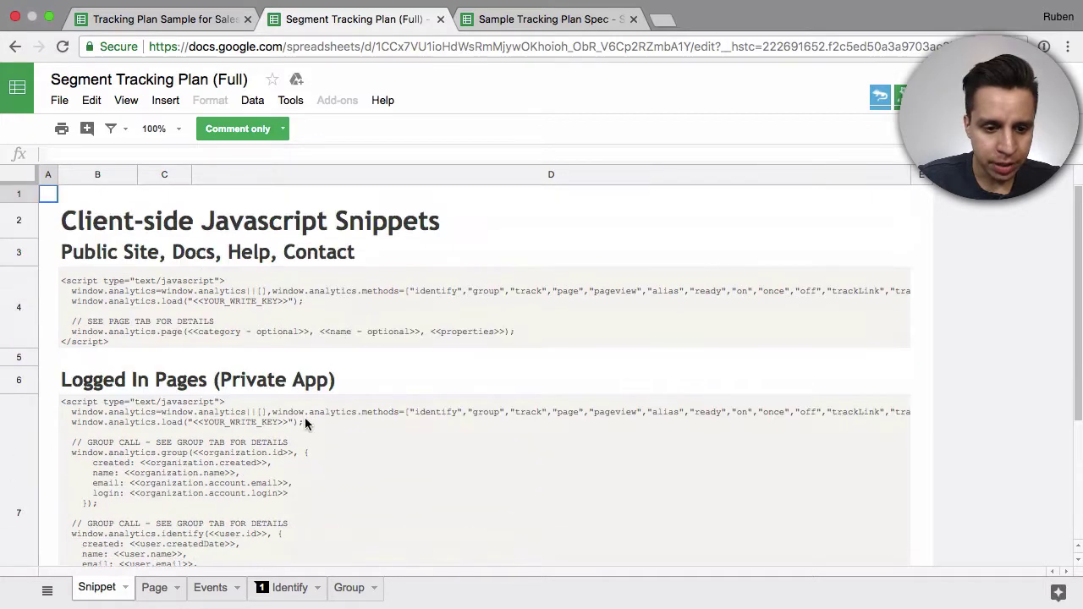
Open the Page sheet and scroll through its Blog, Docs, Tour, Help and Pricing page calls.
click(161, 589)
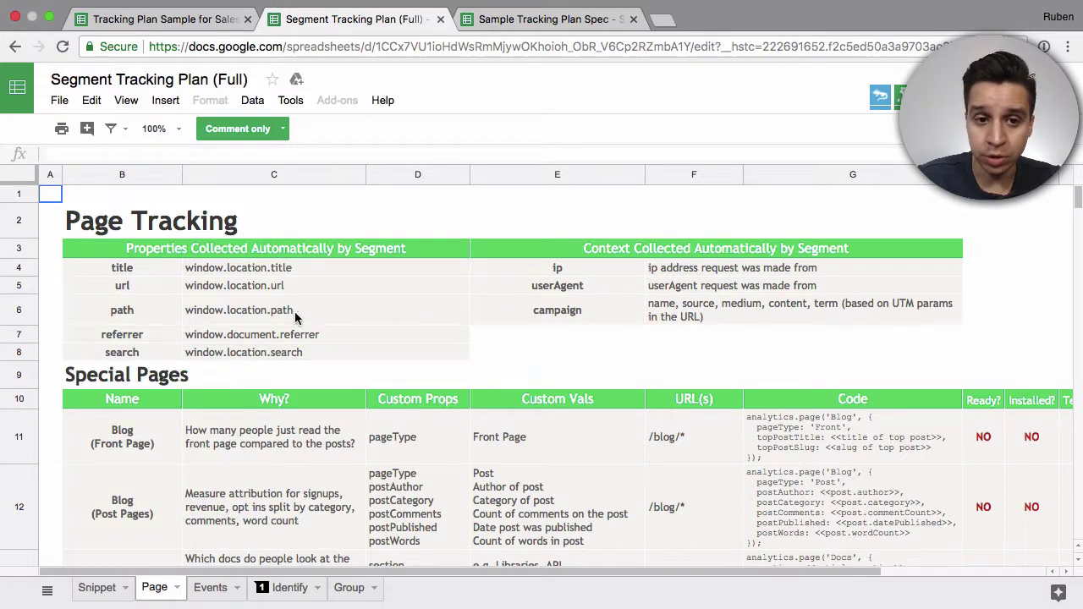
scroll(369, 298, down, 2)
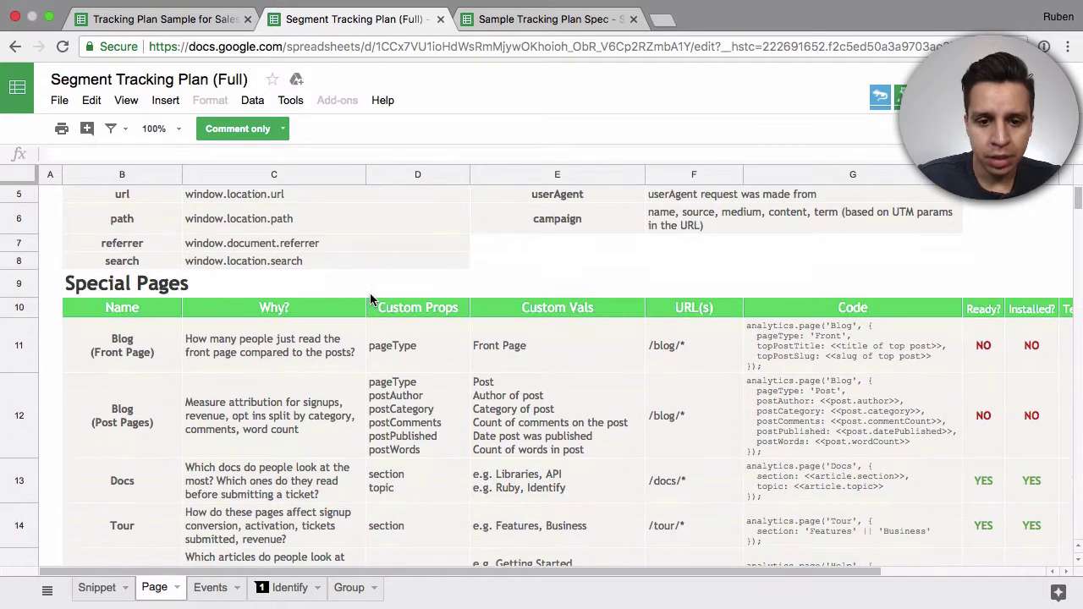
scroll(284, 395, down, 3)
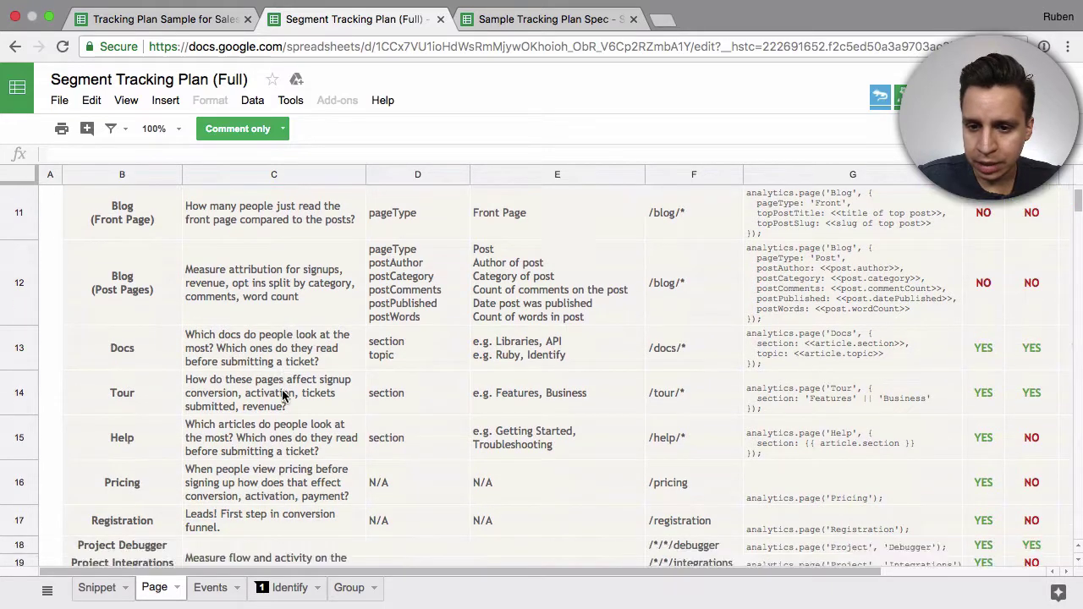
scroll(220, 326, down, 1)
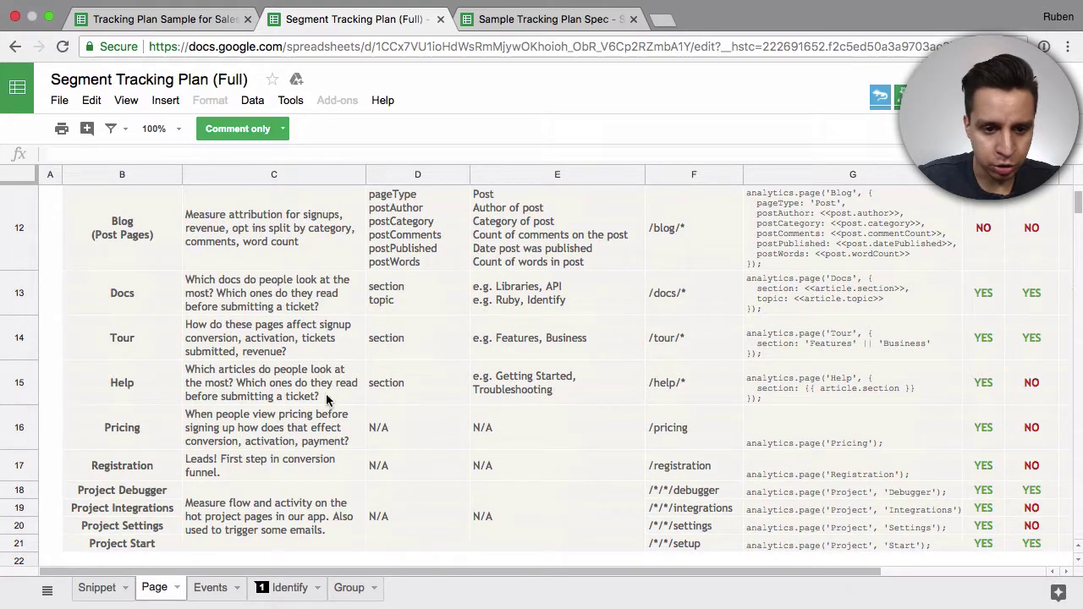
scroll(256, 411, up, 2)
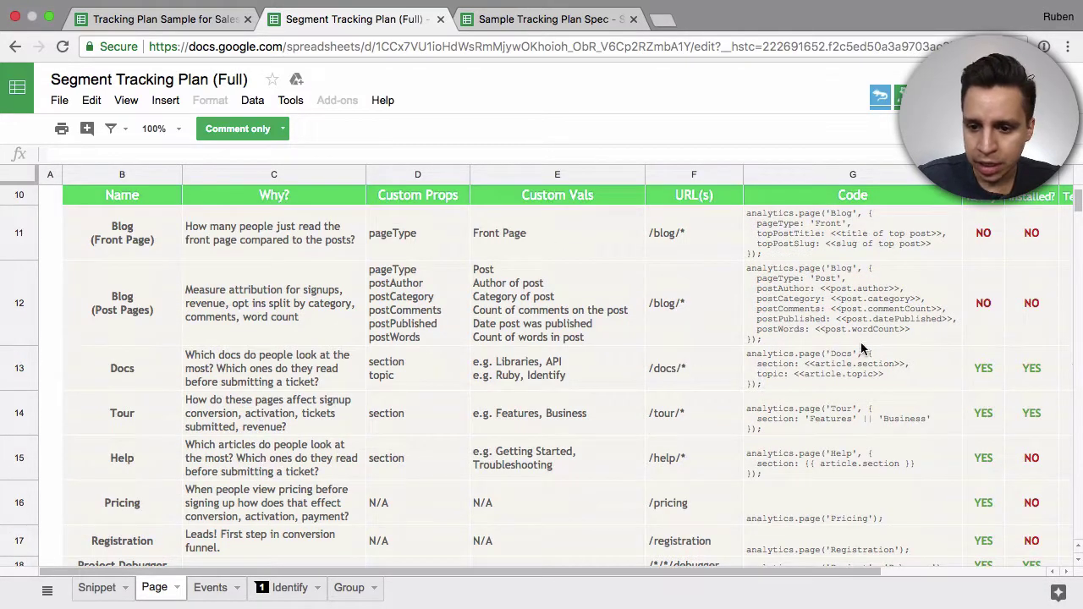
Inspect the tracking code for the Docs and Blog front pages and their status columns.
click(885, 351)
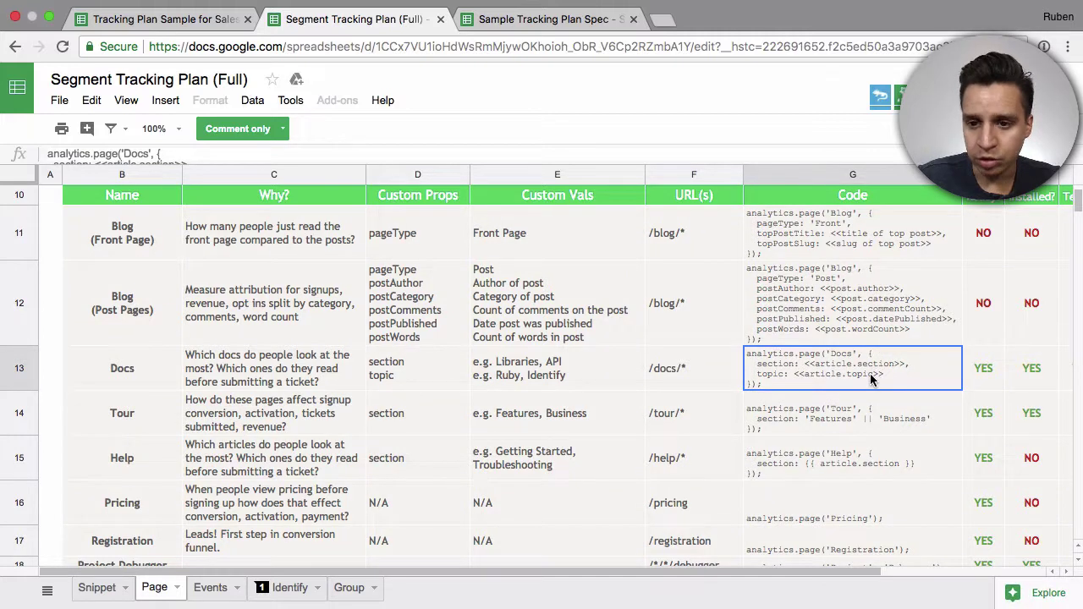
click(847, 233)
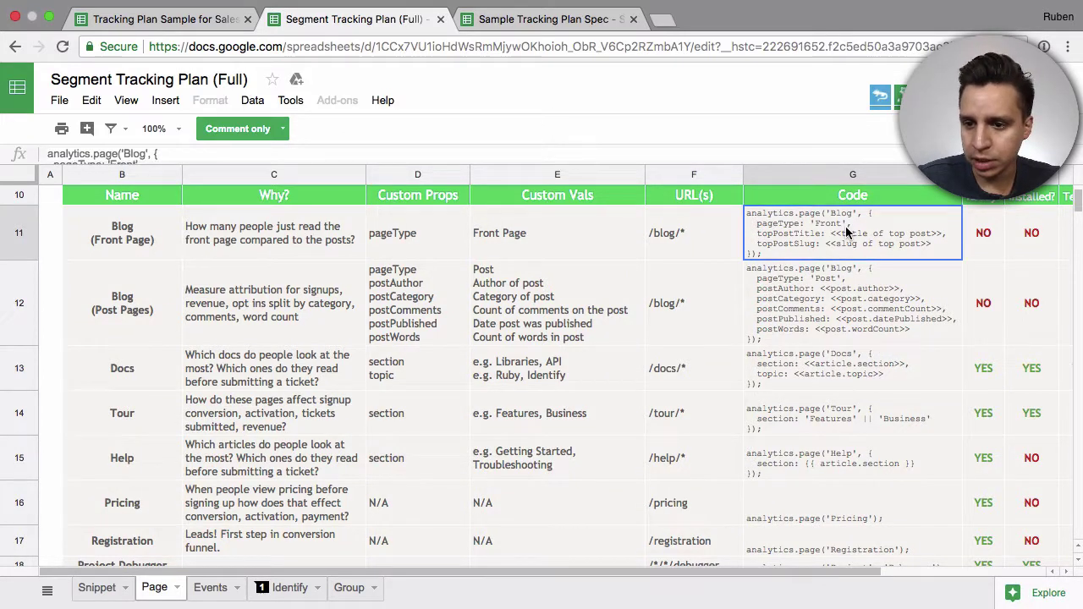
key(Right)
key(Right)
key(Right)
key(Right)
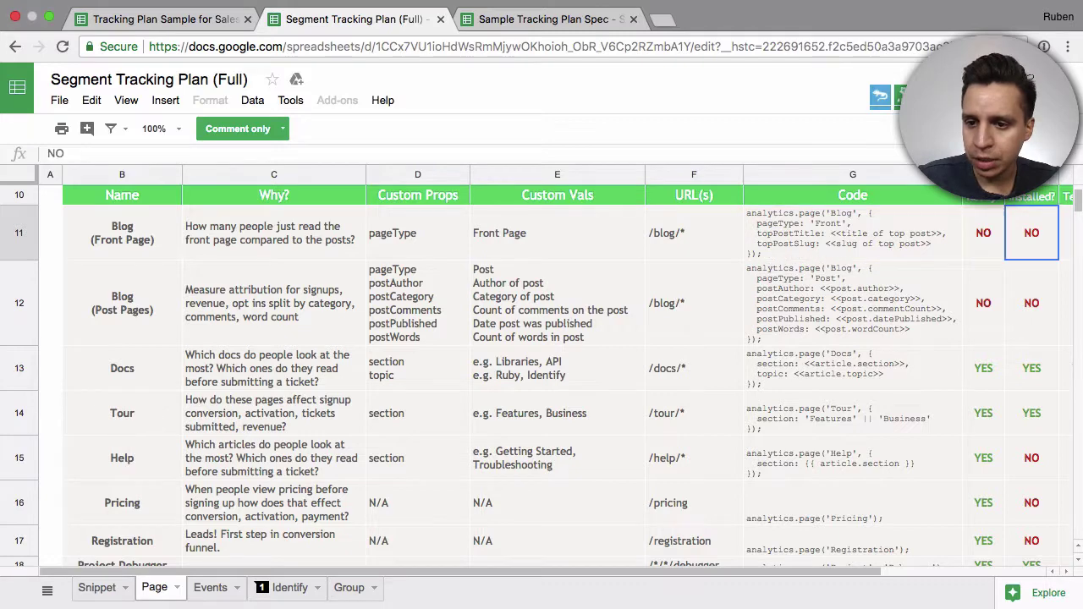
key(Left)
key(Left)
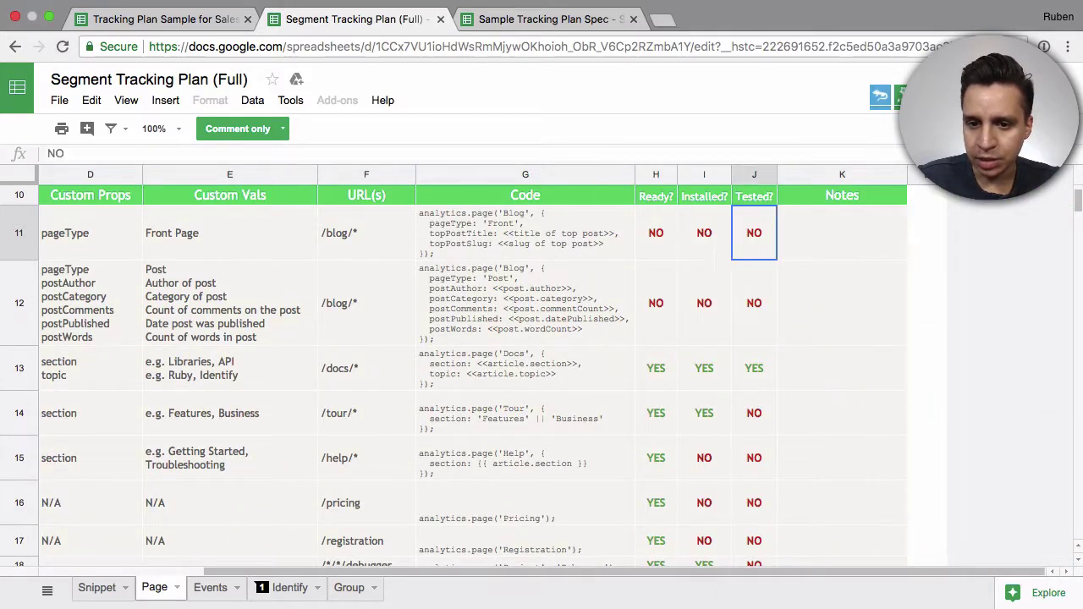
key(Left)
key(Right)
key(Right)
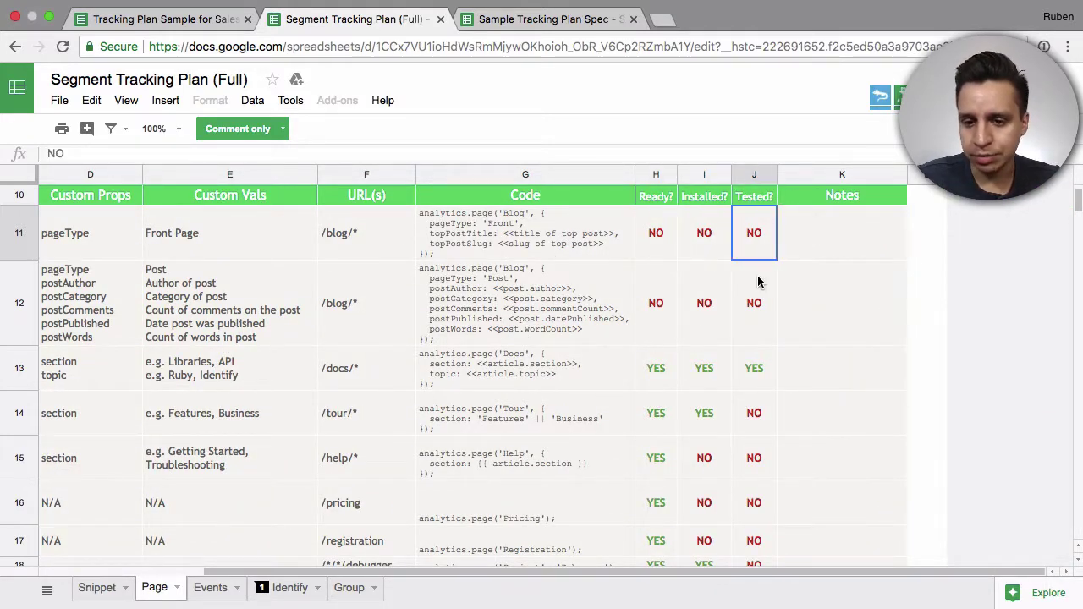
scroll(502, 311, left, 5)
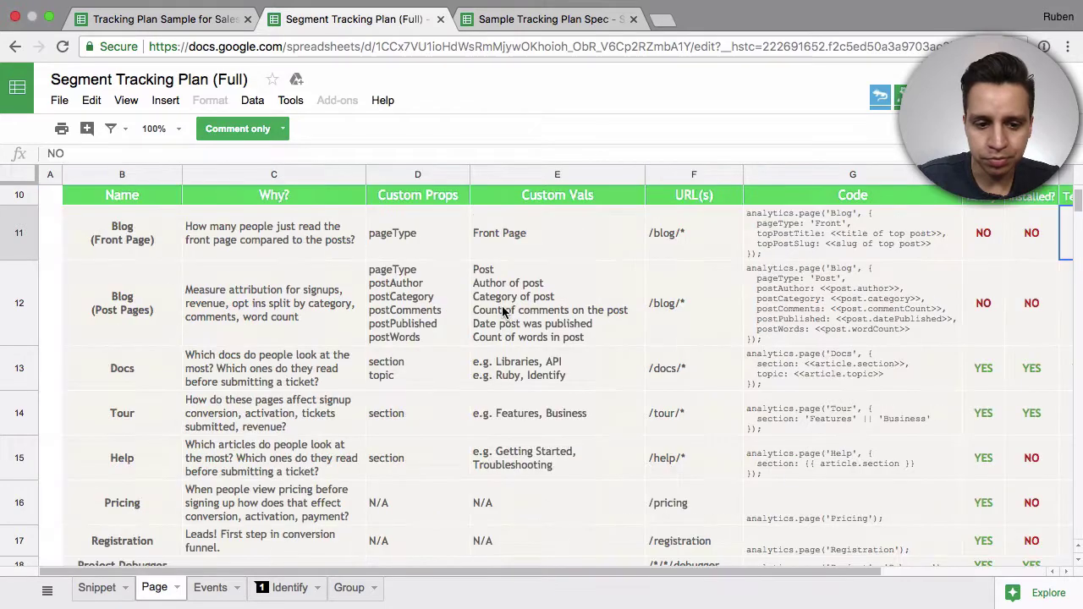
click(211, 591)
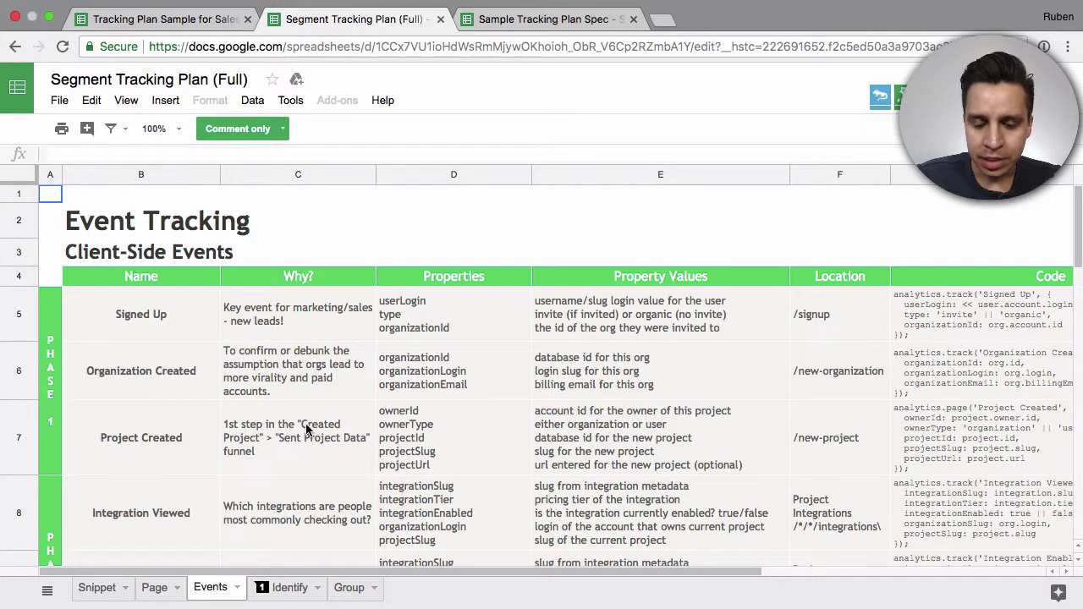
scroll(271, 203, down, 3)
scroll(149, 288, up, 2)
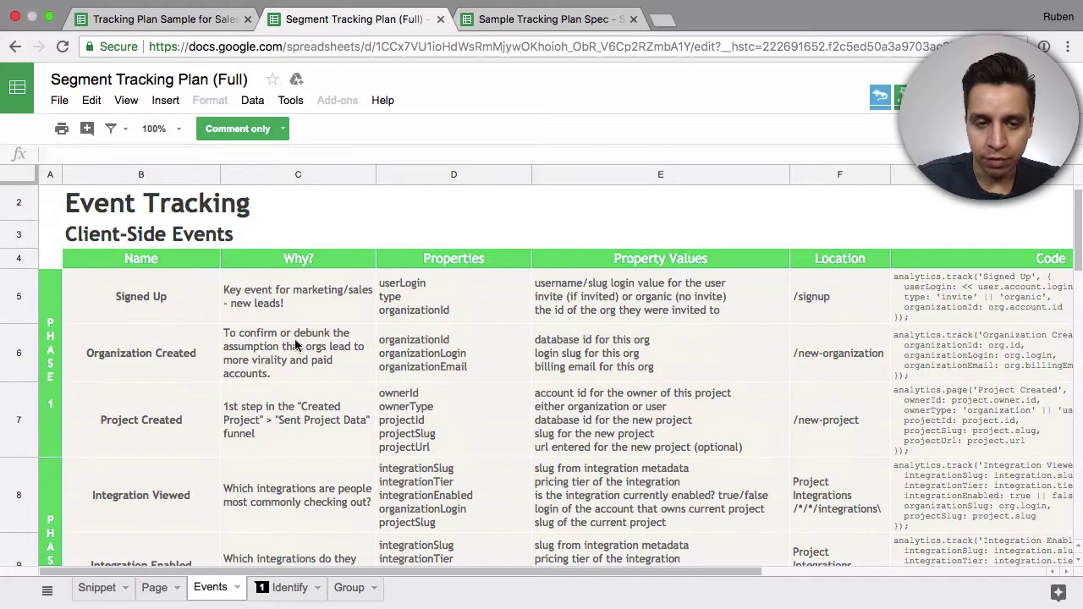
click(415, 301)
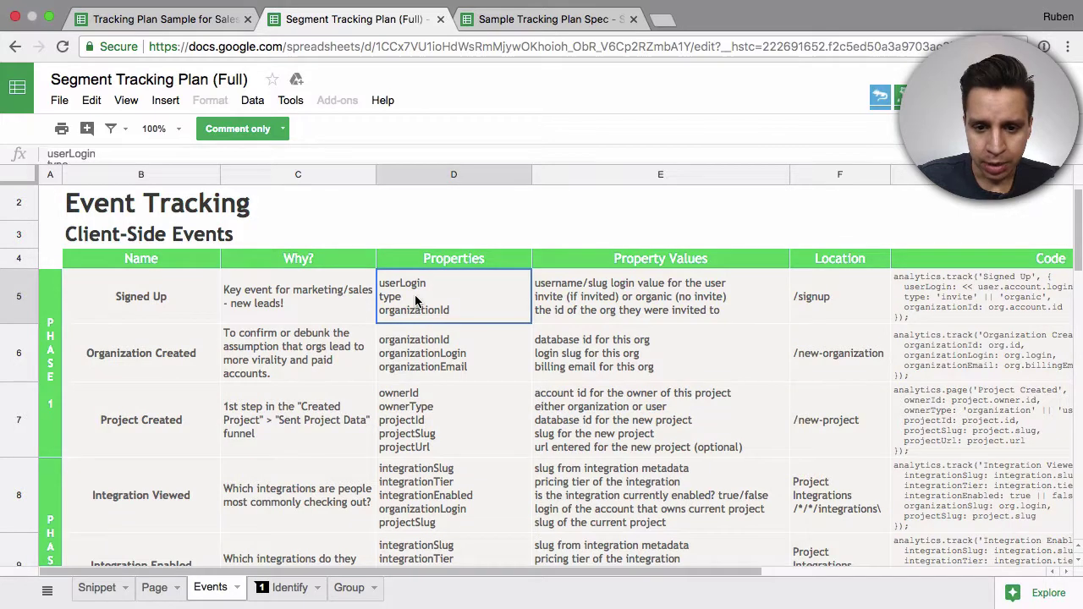
key(Down)
key(Down)
key(Up)
key(Up)
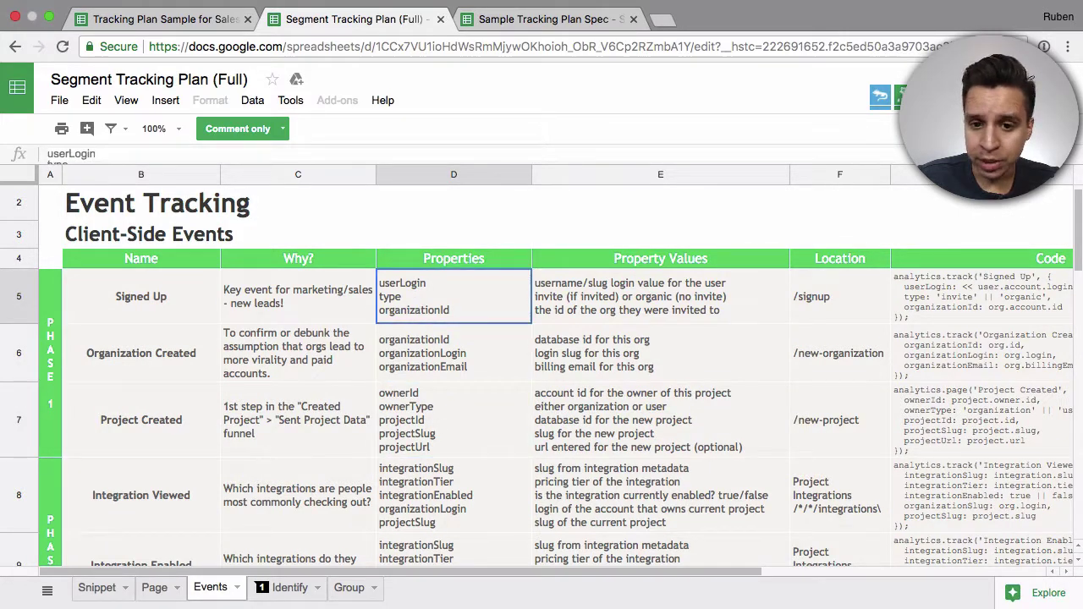
key(Right)
key(Left)
key(Right)
key(Left)
key(Right)
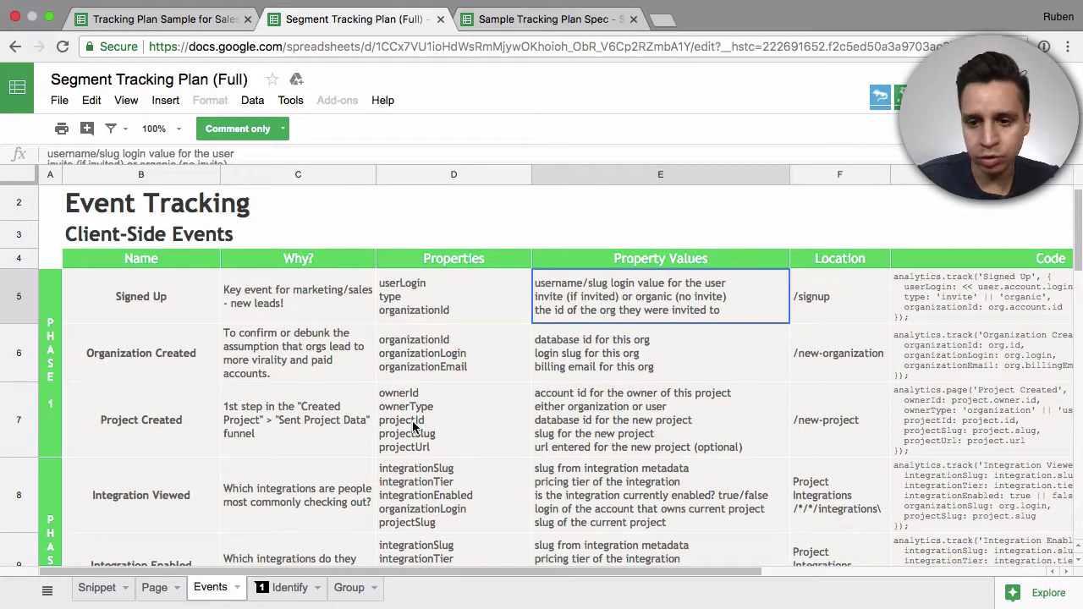
click(883, 338)
click(787, 298)
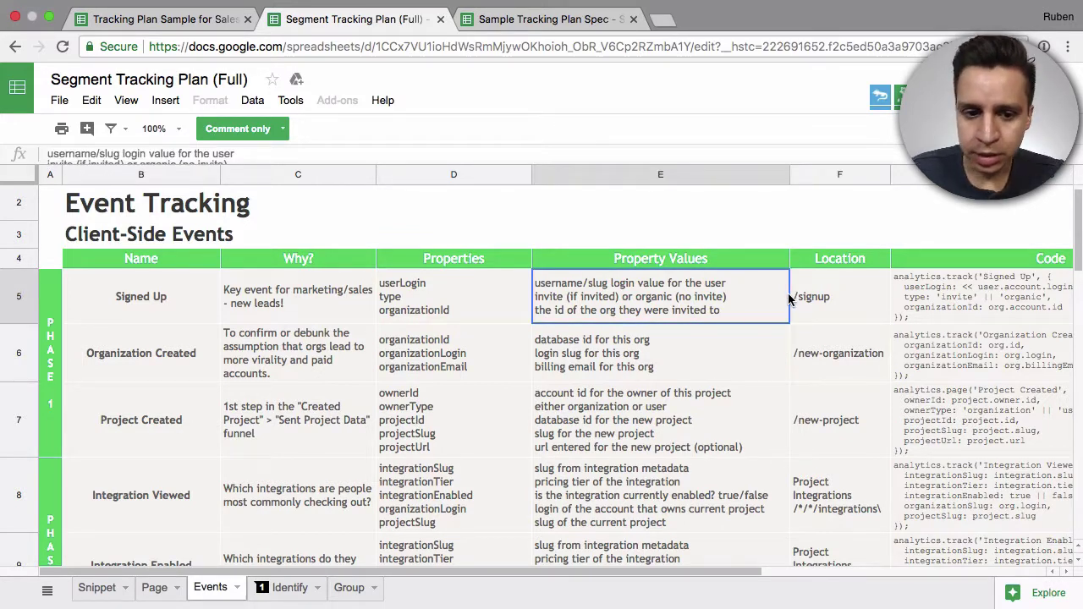
click(839, 296)
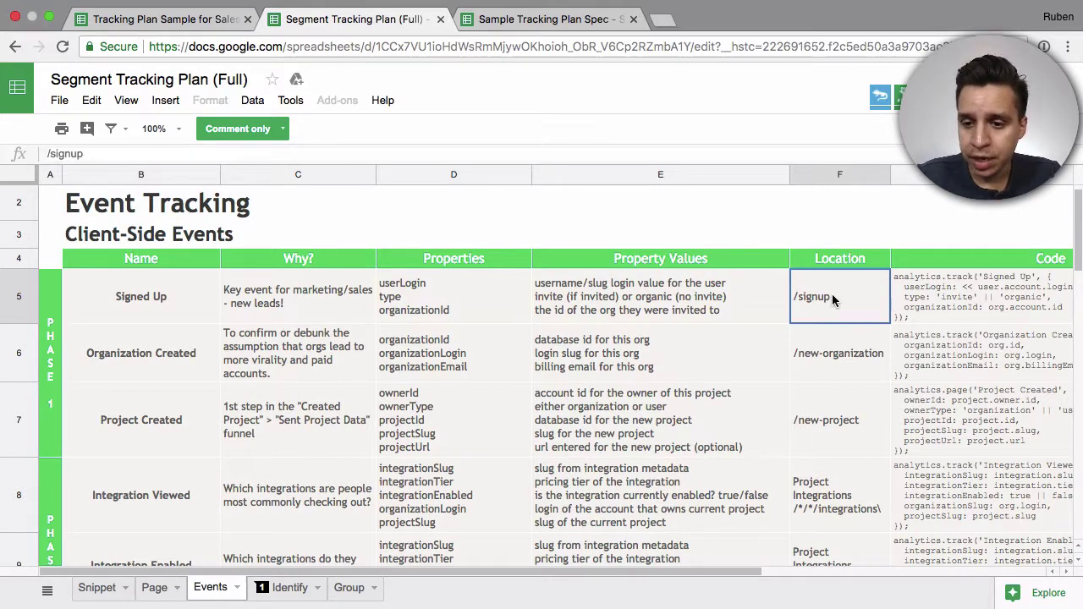
key(Right)
key(Right)
key(Right)
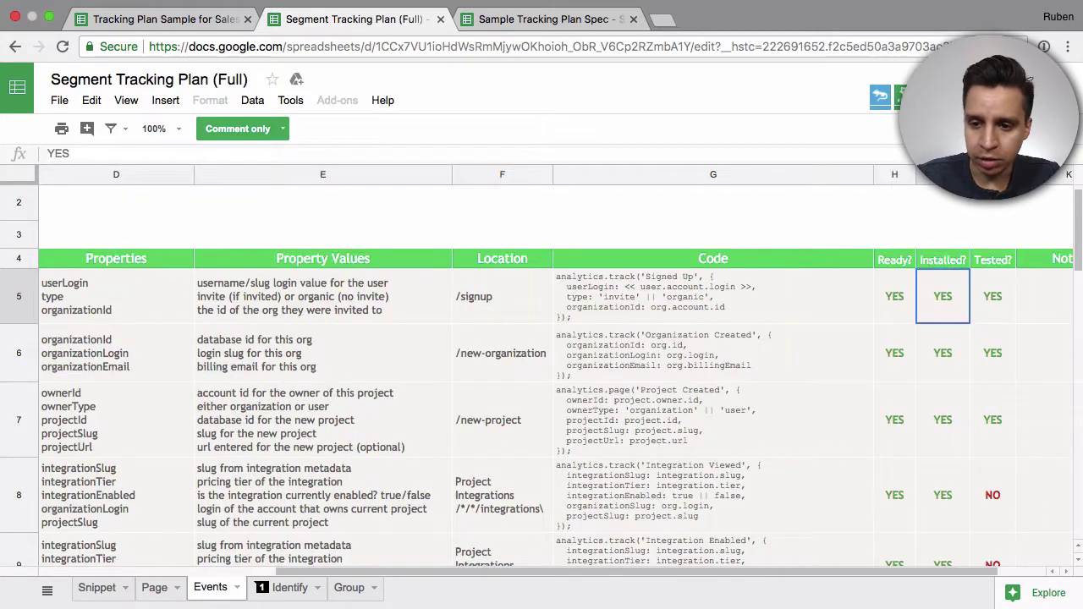
key(Right)
key(Right)
key(Left)
key(Left)
key(Left)
key(Left)
key(Left)
key(Left)
key(Left)
key(Left)
key(Left)
key(Left)
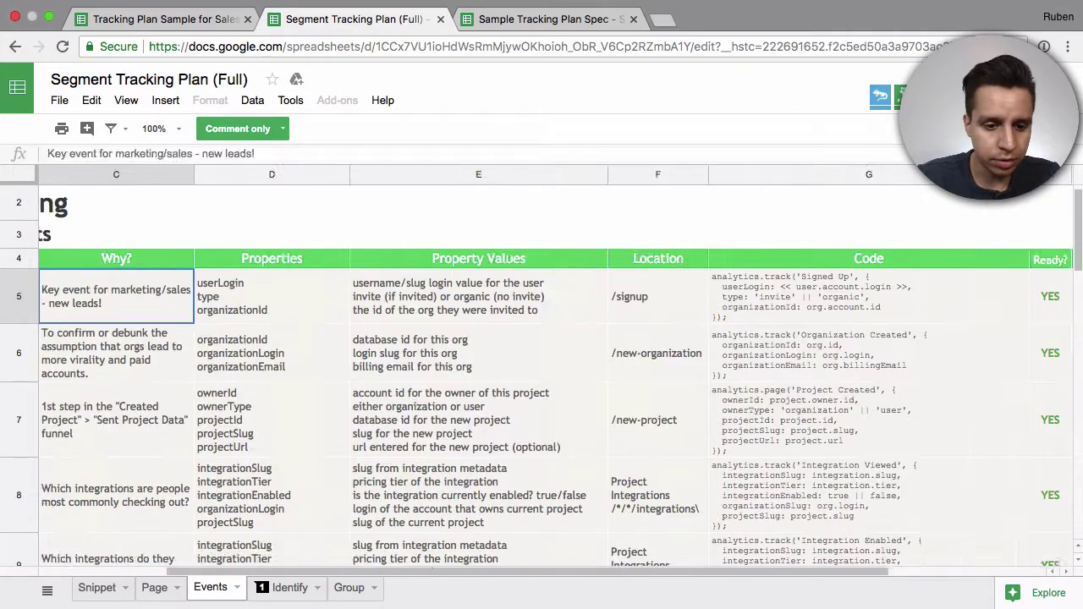
scroll(415, 273, down, 2)
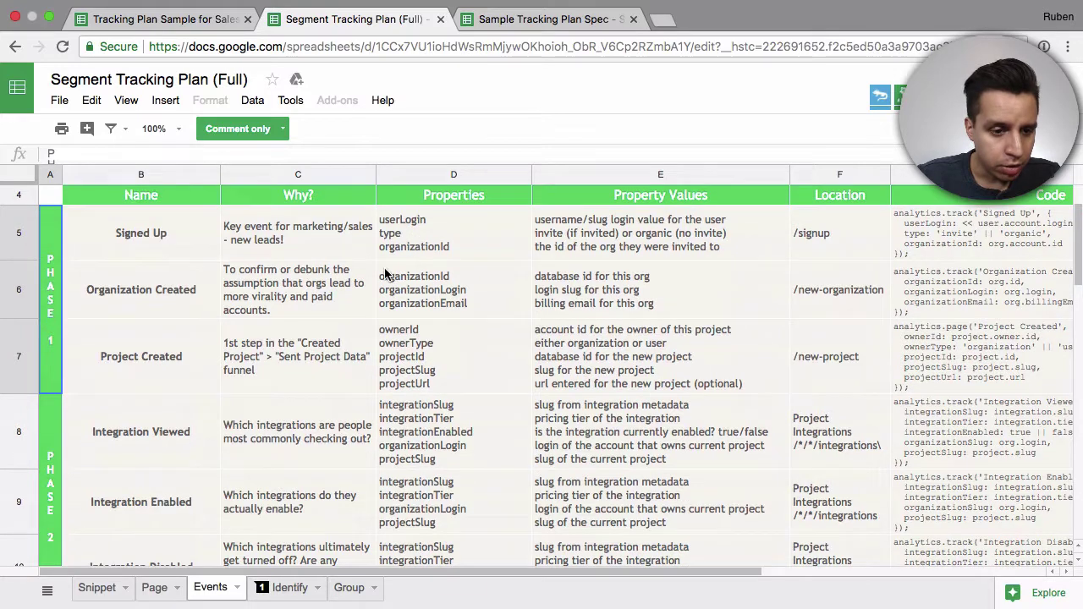
key(Down)
key(Down)
key(Up)
key(Up)
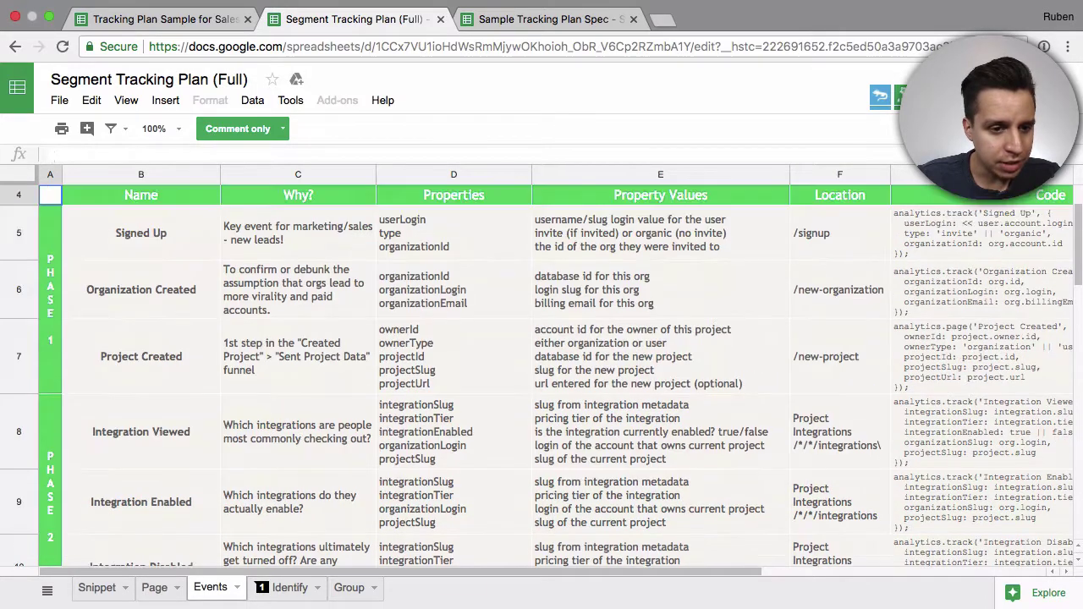
key(Down)
scroll(542, 372, down, 5)
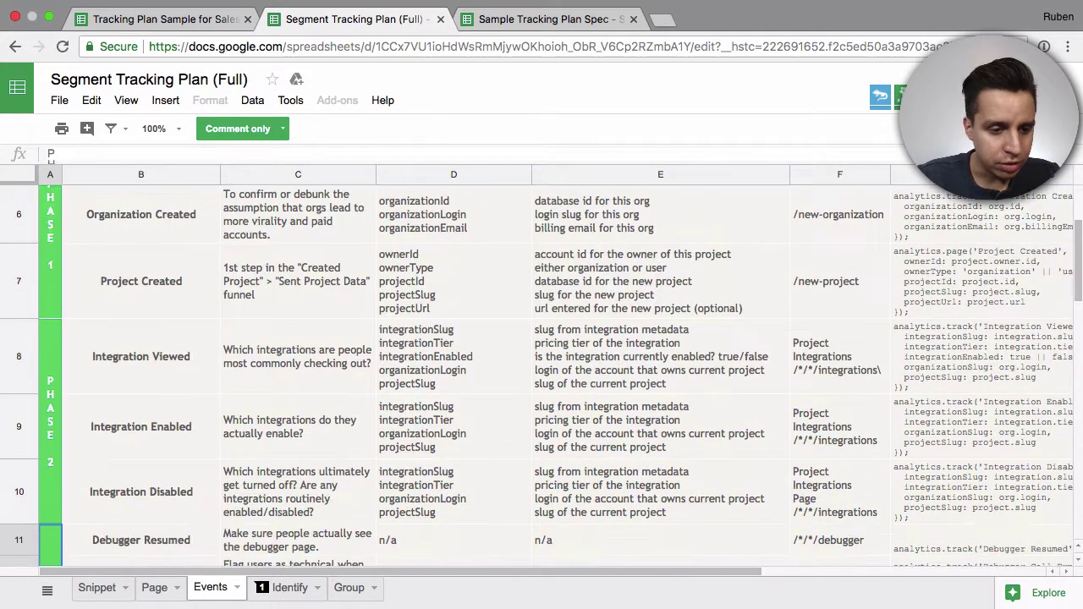
key(Down)
key(Up)
key(Up)
key(Up)
key(Up)
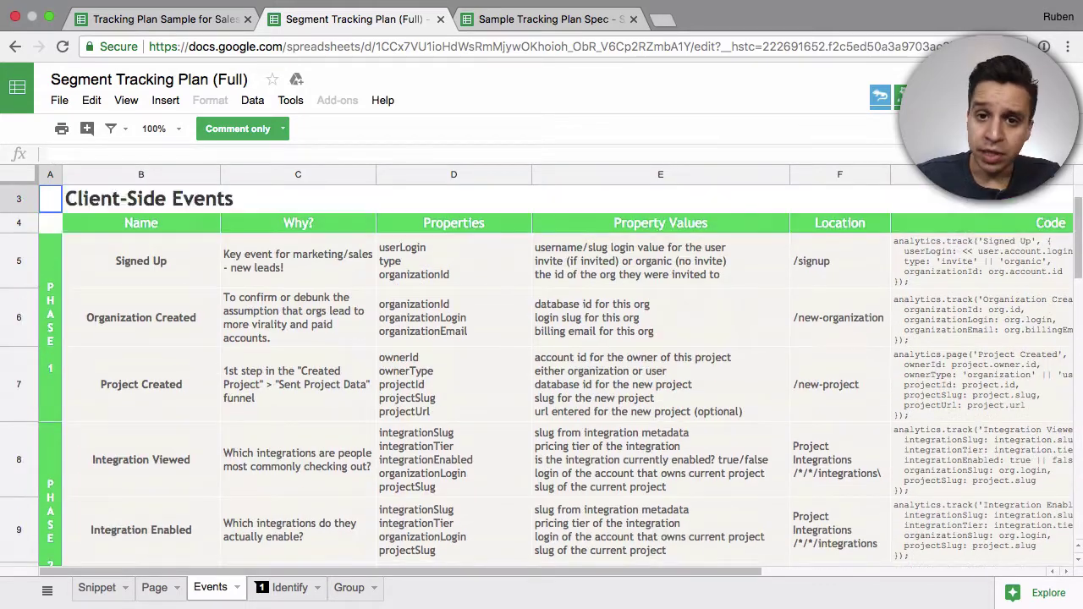
Switch to the Tracking Plan Sample for Sales and step through its Priority values.
click(161, 19)
click(92, 225)
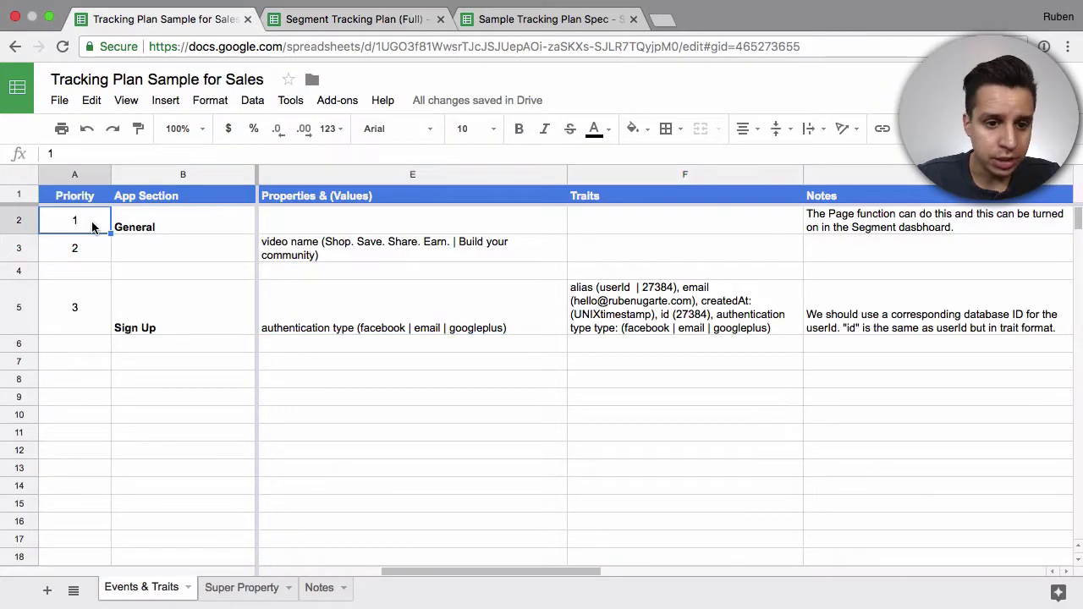
key(Down)
key(Down)
key(Down)
key(Down)
key(Down)
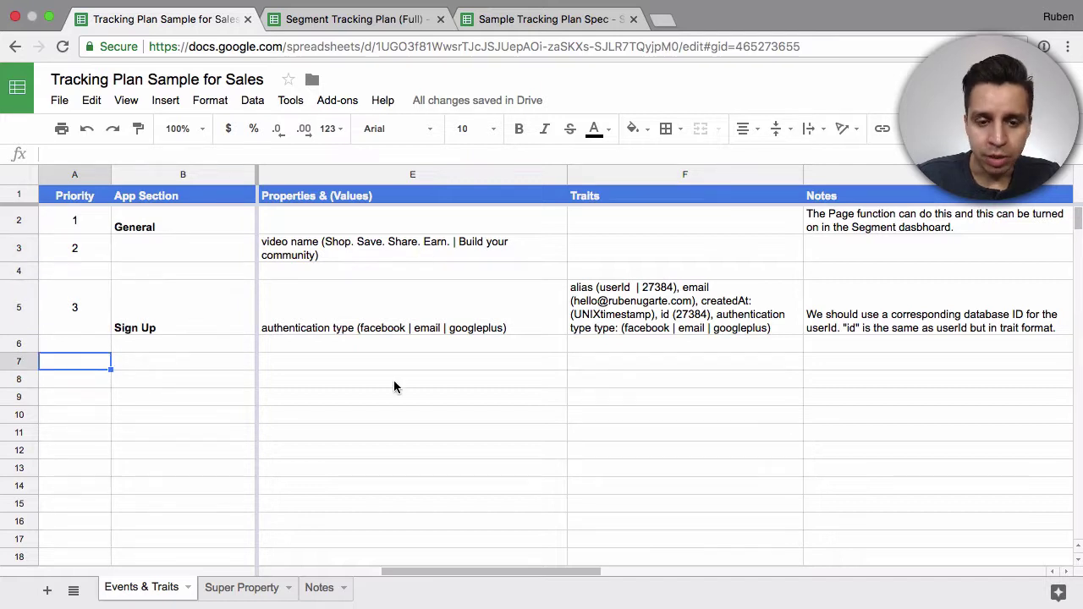
scroll(394, 380, down, 5)
scroll(393, 380, up, 5)
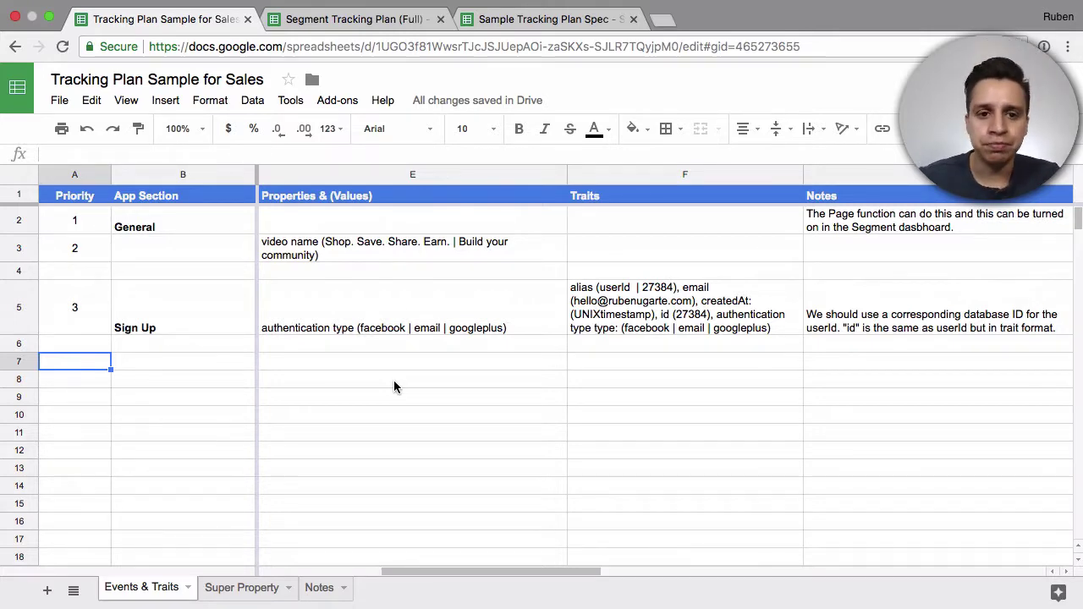
Return to Segment's full tracking plan and check the Integration Viewed reason.
mouse_move(487, 4)
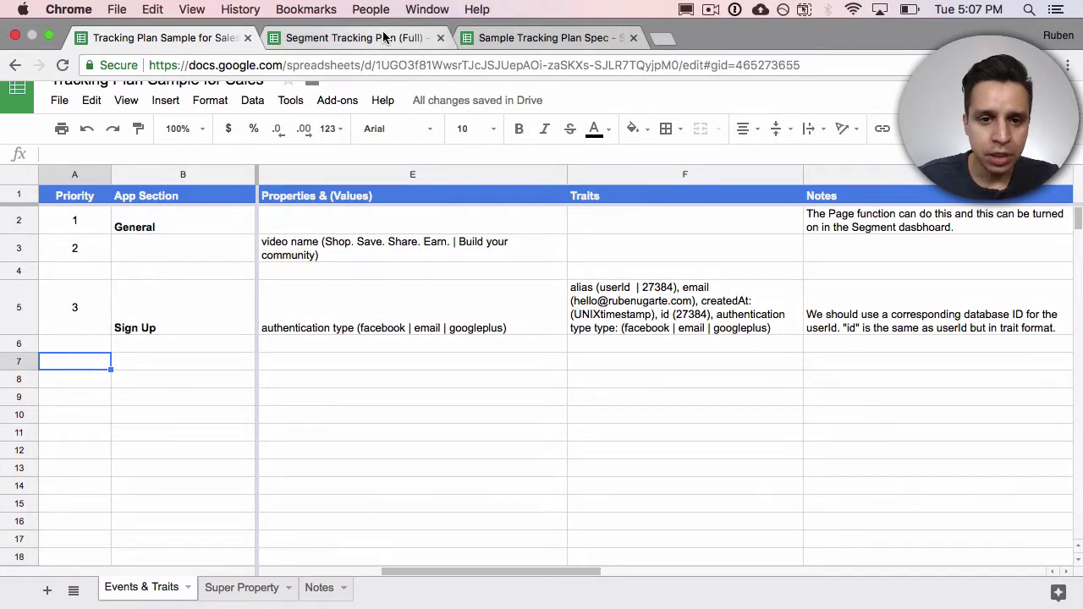
click(362, 37)
click(354, 482)
Scroll to the server-side events and read Project Data Sent's reason.
scroll(255, 401, down, 10)
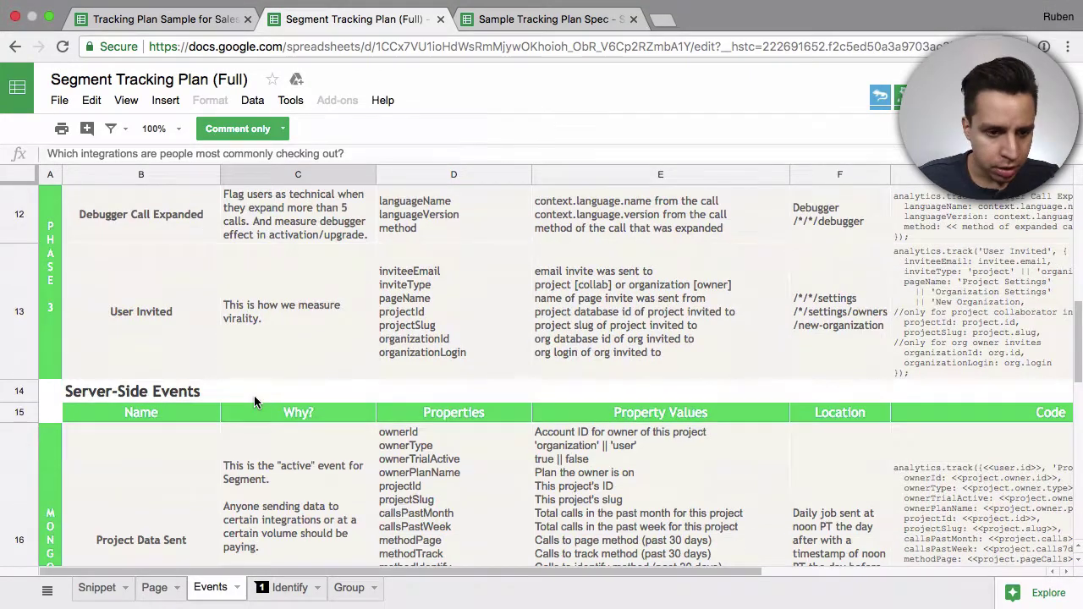
scroll(253, 395, up, 10)
scroll(161, 271, down, 3)
scroll(160, 270, up, 3)
scroll(306, 430, down, 5)
scroll(307, 430, down, 4)
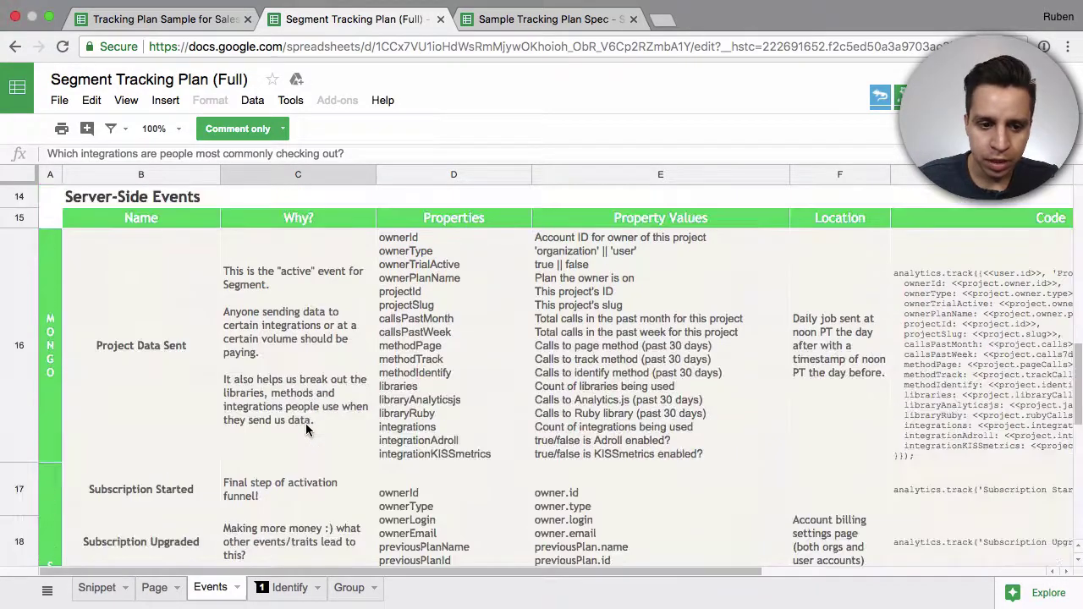
click(167, 347)
key(Down)
key(Up)
key(Right)
key(Left)
key(Right)
Move down the reasons to Important Links and check the Best Practices 'Coming soon...' entry.
key(Down)
key(Down)
key(Down)
key(Down)
key(Down)
key(Down)
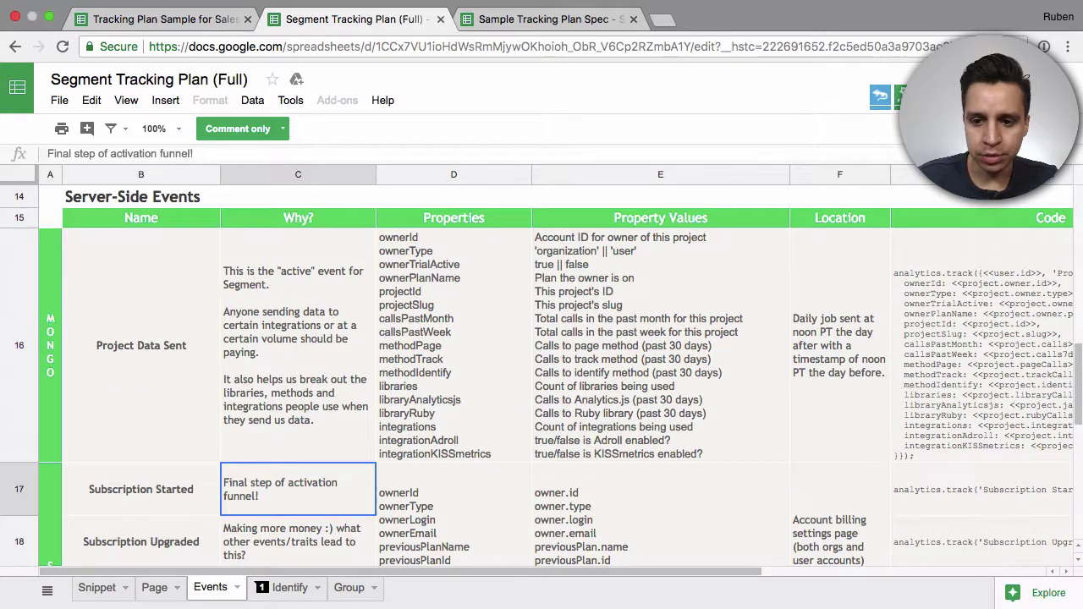
key(Down)
key(Down)
key(Down)
key(Down)
key(Down)
key(Down)
key(Down)
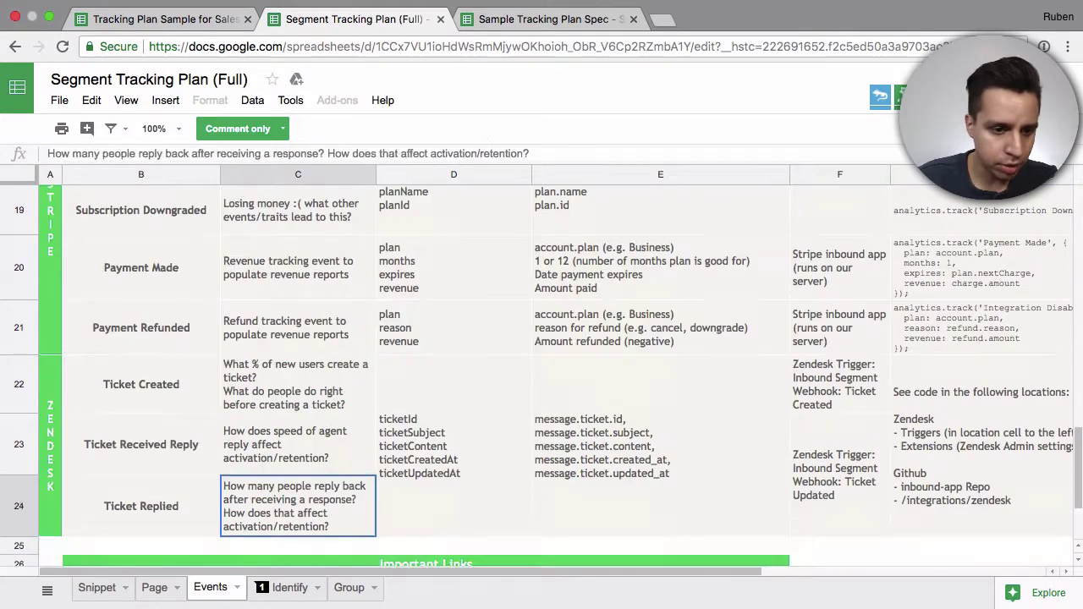
key(Down)
key(Down)
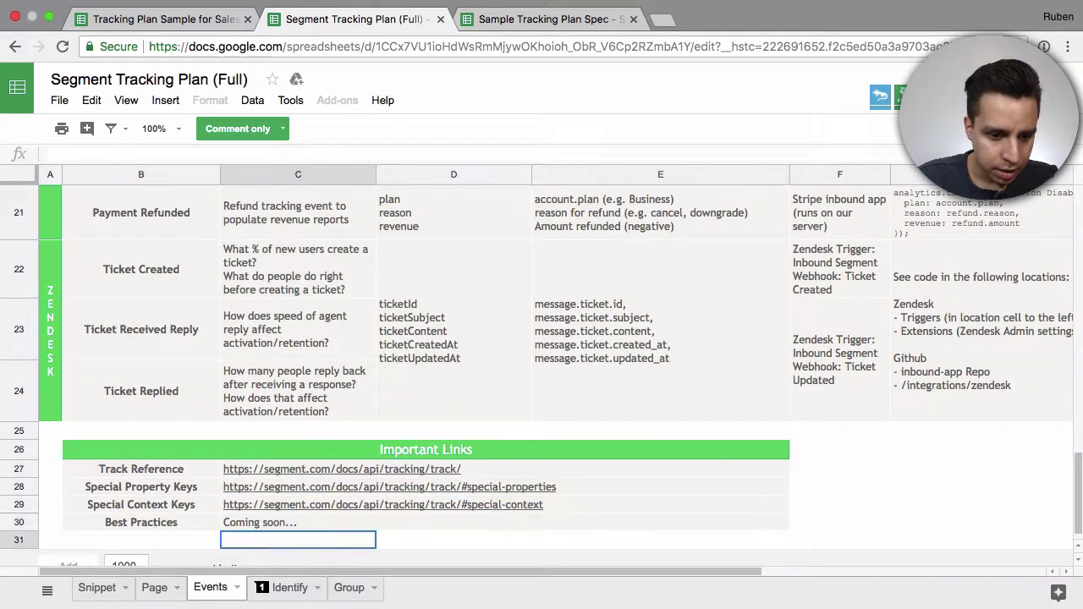
key(Left)
key(Up)
key(Right)
key(Left)
key(Left)
key(Up)
key(Up)
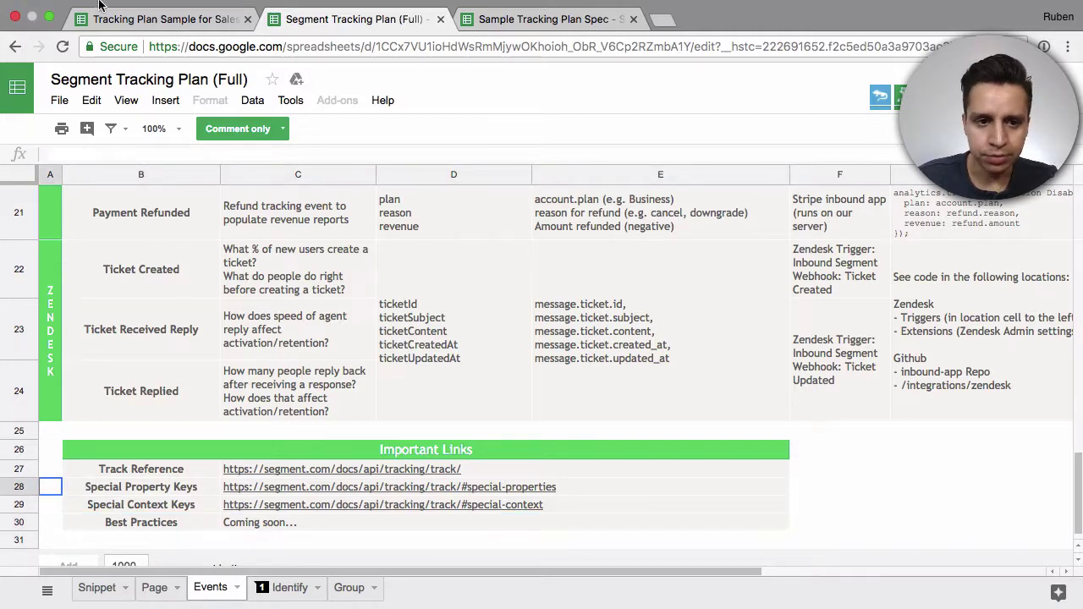
Switch to the Sales sample, select the Traits column, then select the Sign Up app section.
click(152, 18)
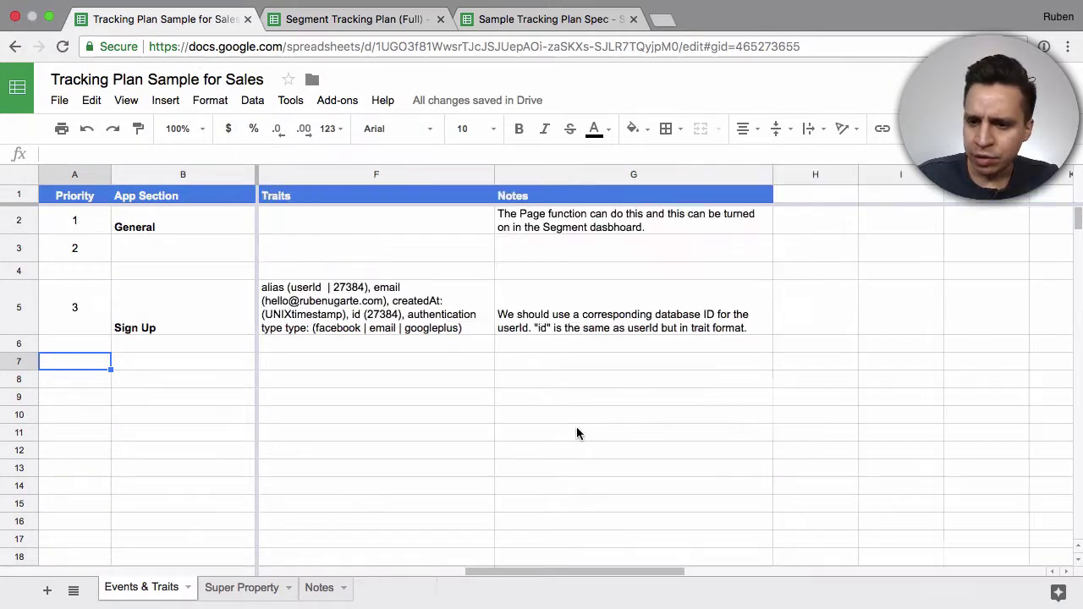
scroll(576, 434, right, 1)
scroll(576, 433, left, 4)
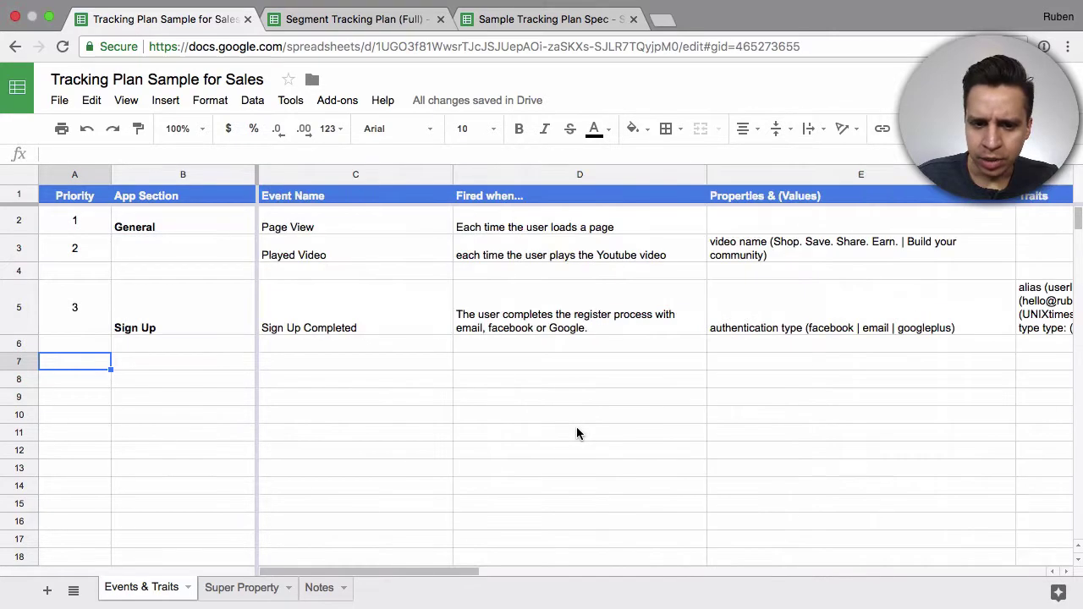
click(1044, 176)
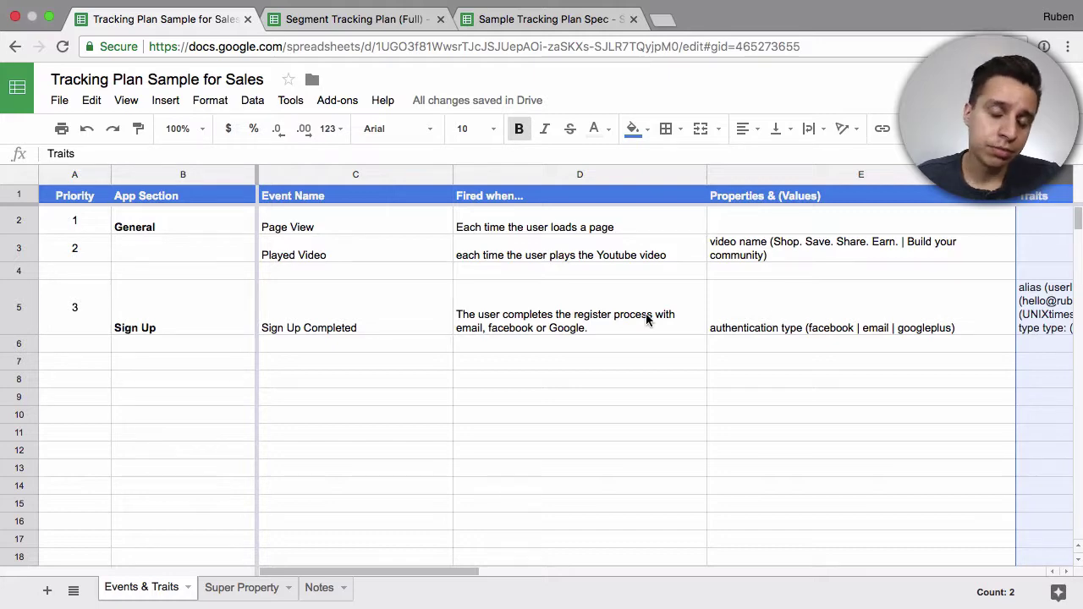
click(248, 298)
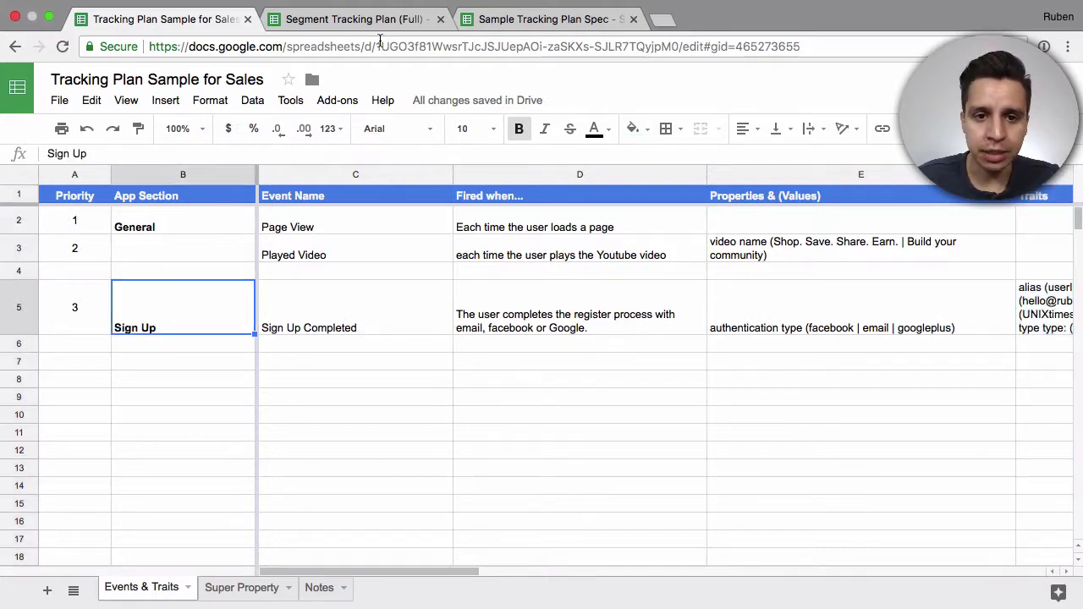
Return to Segment's full plan and scroll through its Identify sheet on identifying users.
click(389, 25)
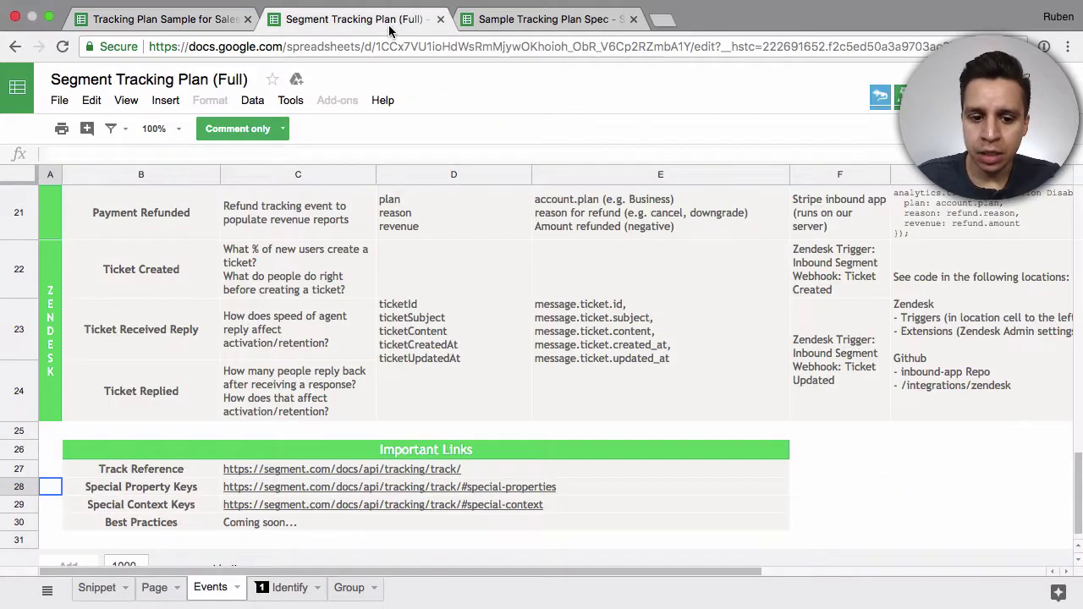
click(286, 587)
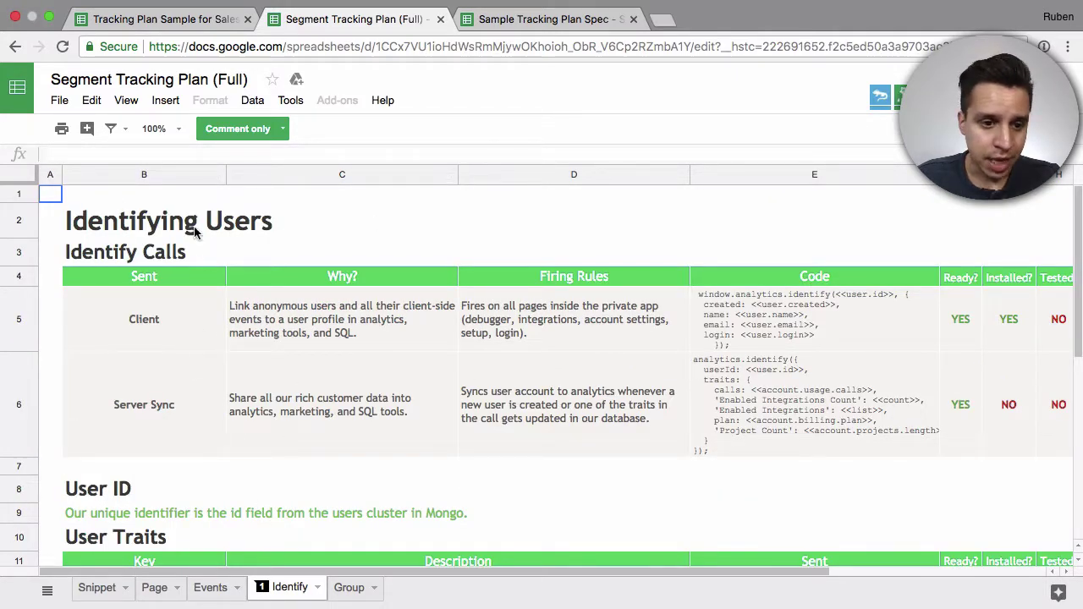
scroll(393, 444, down, 4)
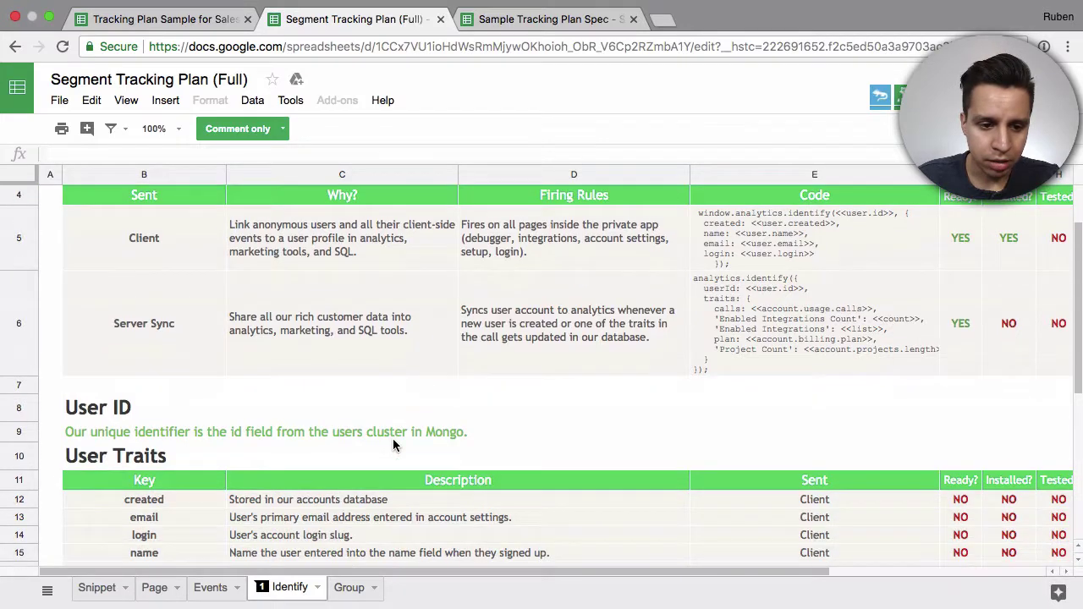
scroll(394, 444, up, 3)
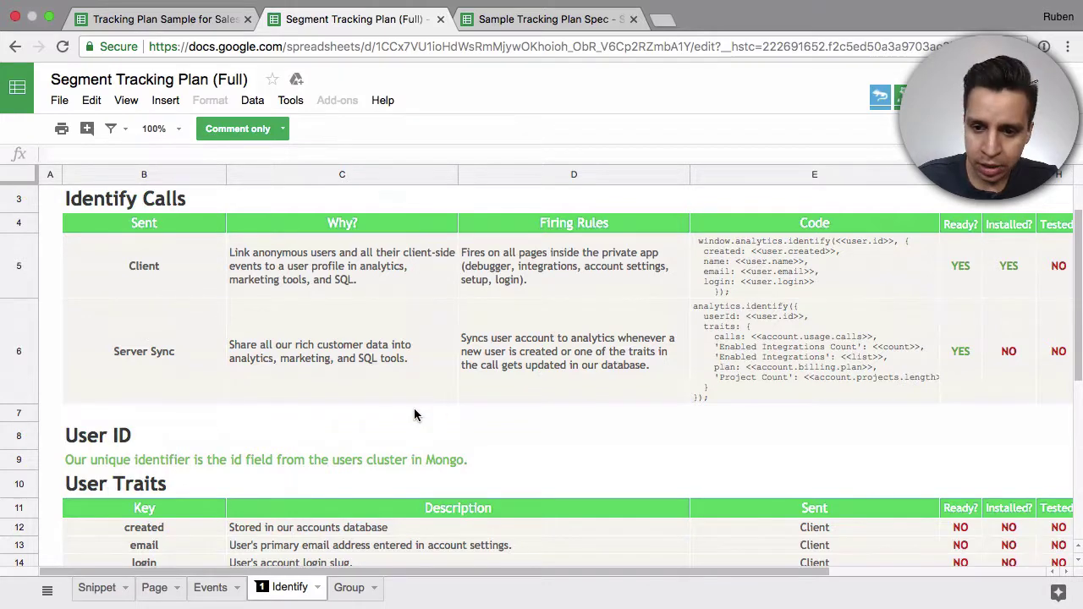
scroll(415, 413, down, 5)
scroll(414, 413, up, 1)
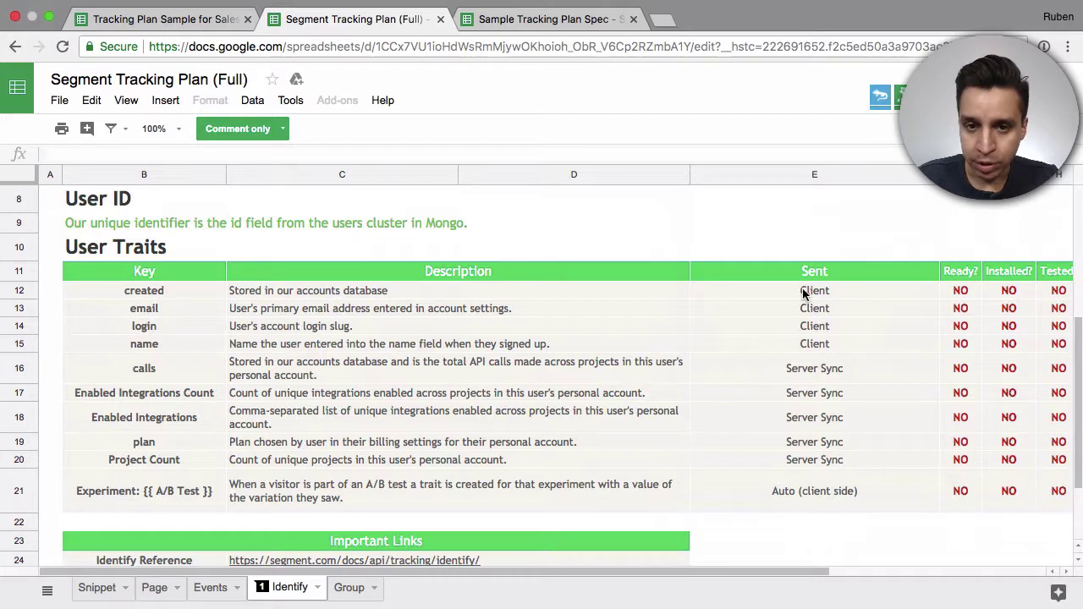
scroll(573, 370, down, 3)
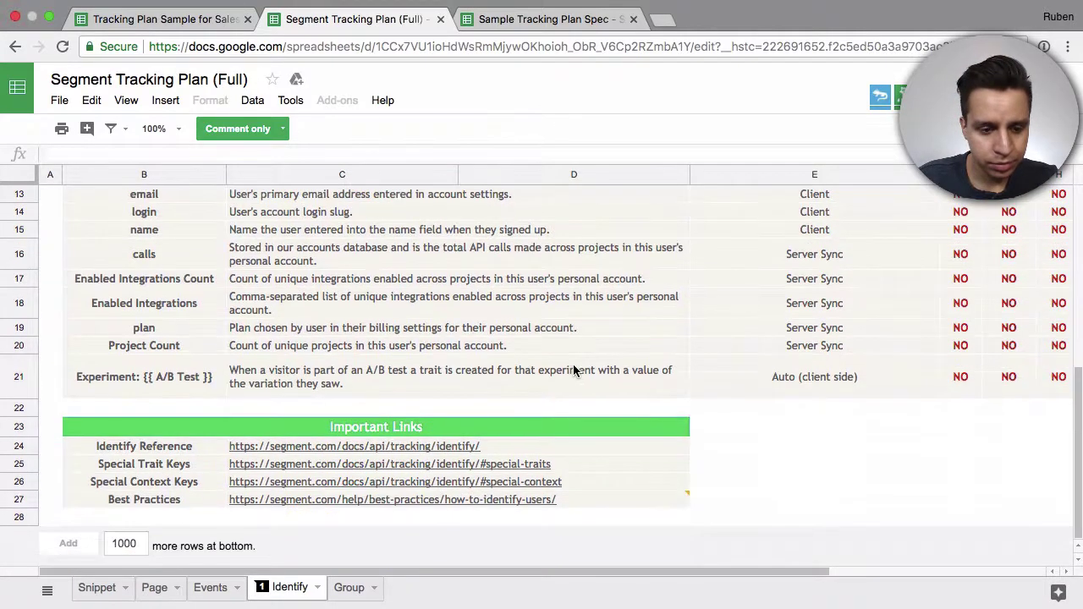
scroll(573, 370, up, 5)
scroll(573, 369, down, 5)
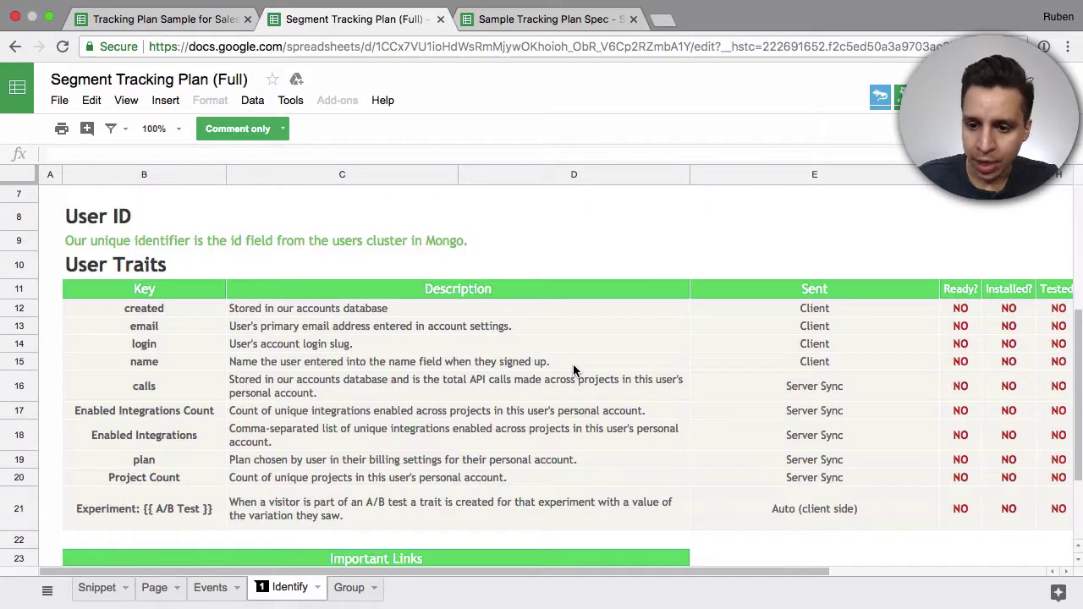
Read the descriptions of the calls and plan user traits.
click(144, 386)
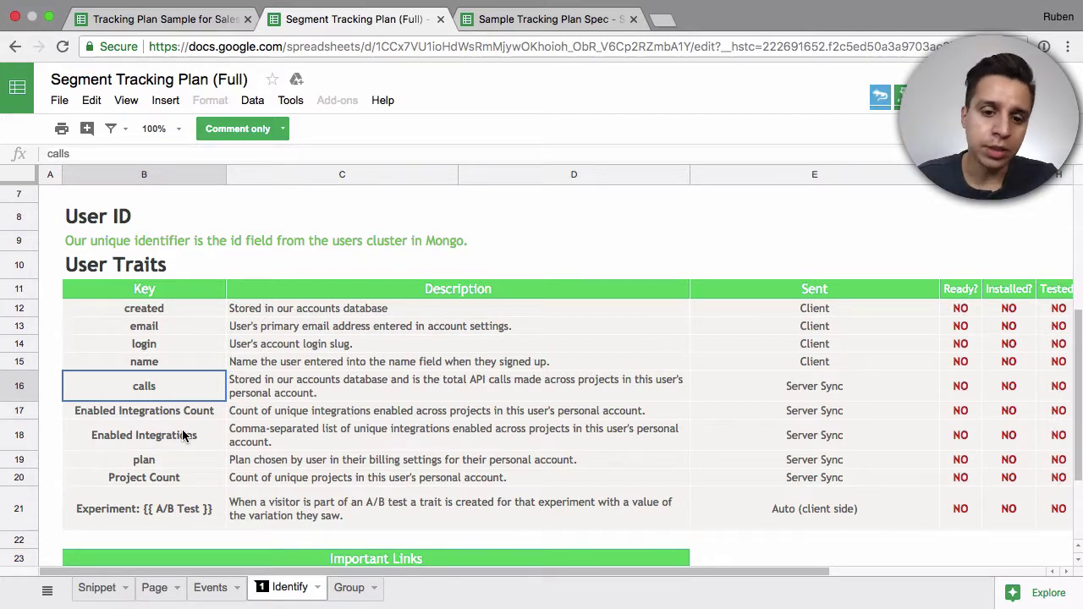
click(386, 382)
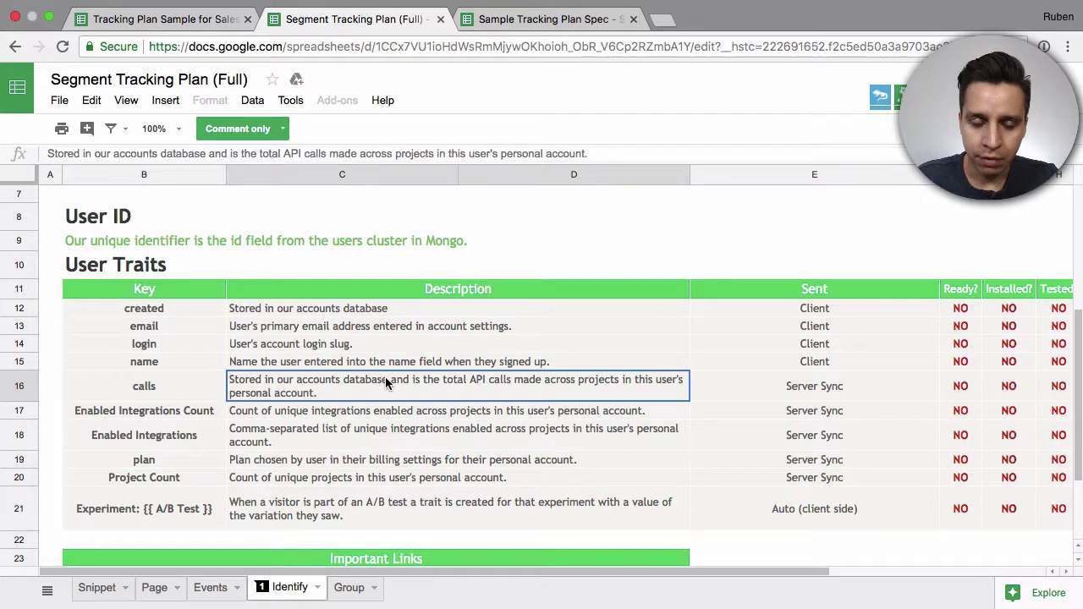
click(379, 464)
scroll(477, 548, up, 5)
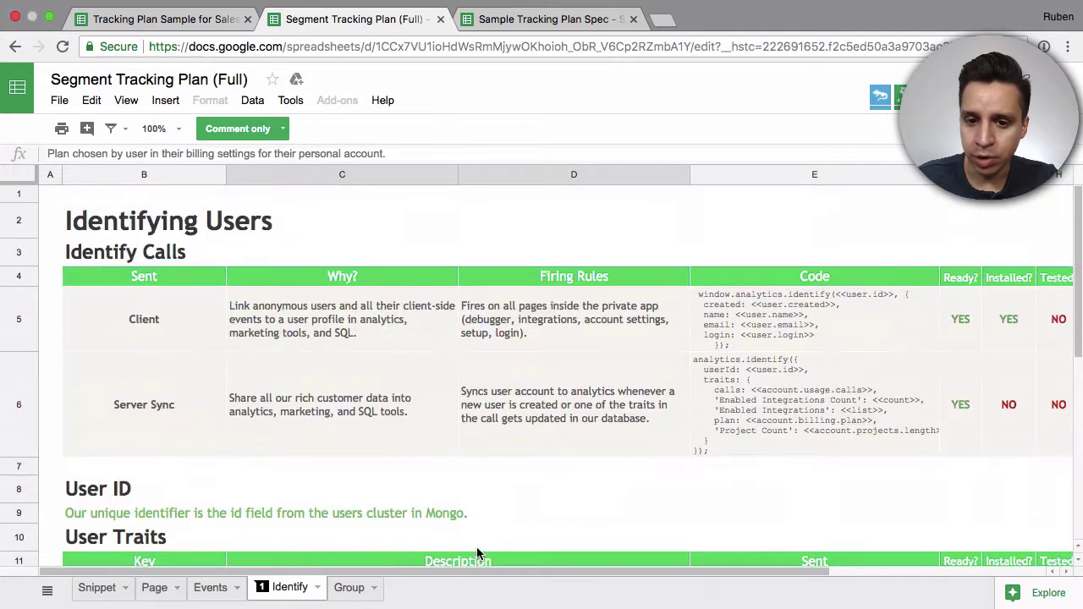
Look over the Group sheet, then switch to the SaaS sample tracking plan spreadsheet.
click(347, 586)
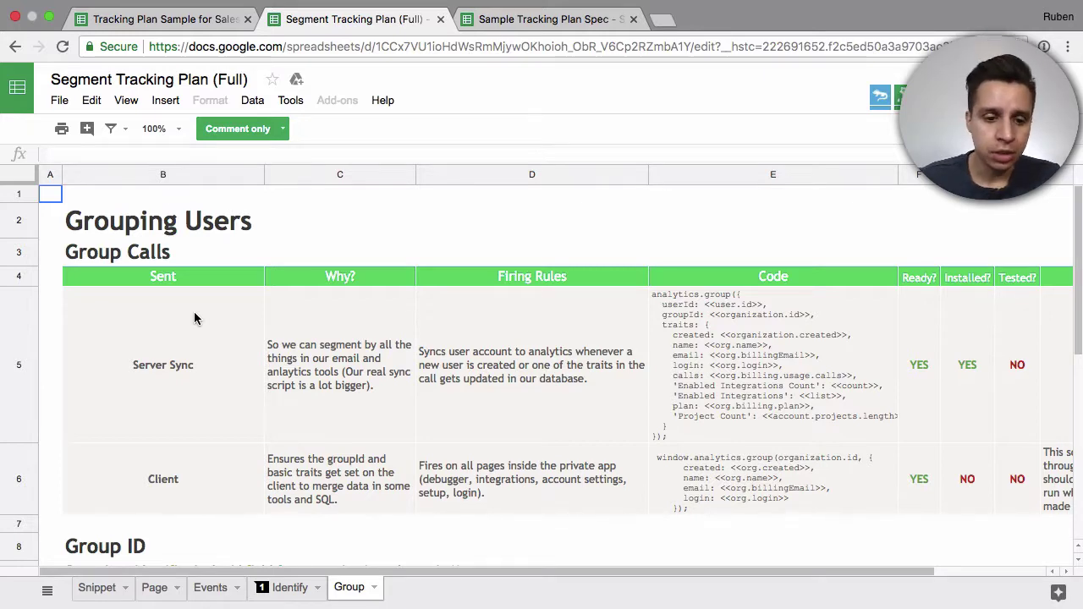
scroll(194, 318, down, 1)
scroll(195, 318, up, 1)
click(542, 18)
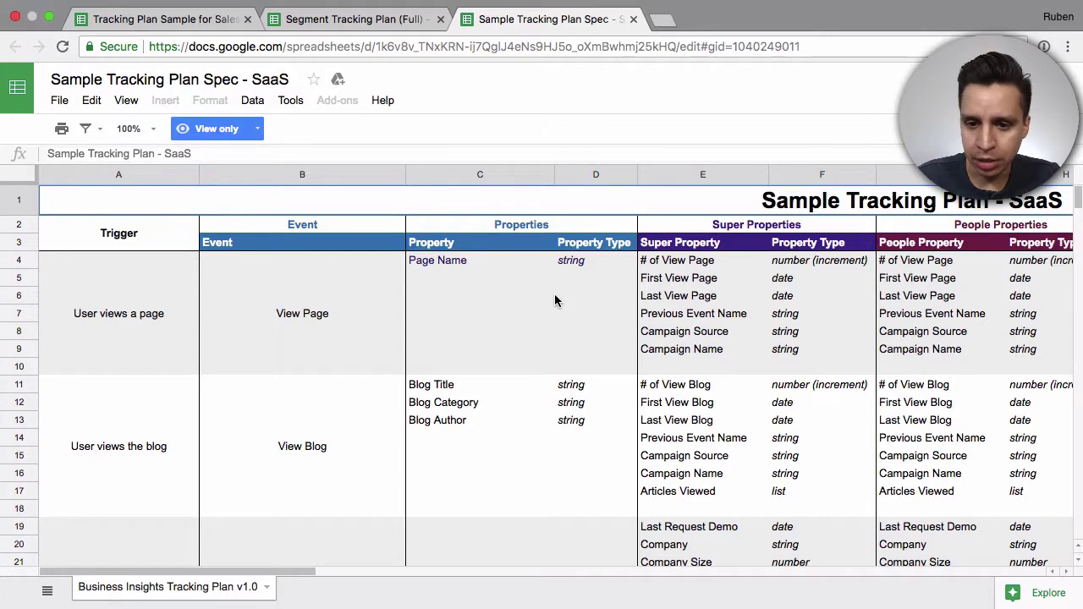
scroll(553, 299, down, 1)
scroll(437, 345, up, 1)
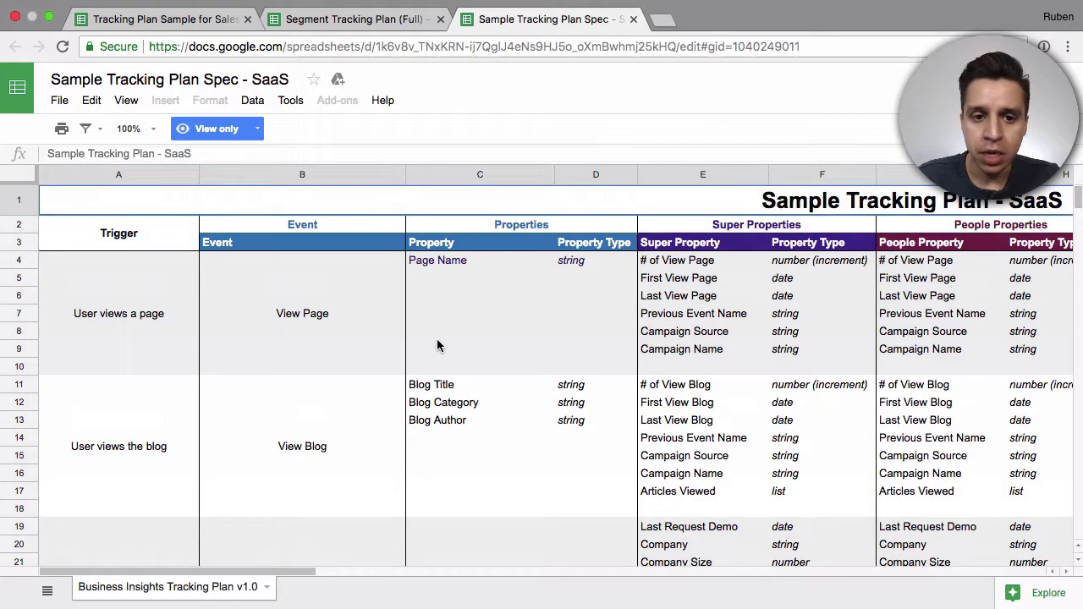
click(142, 307)
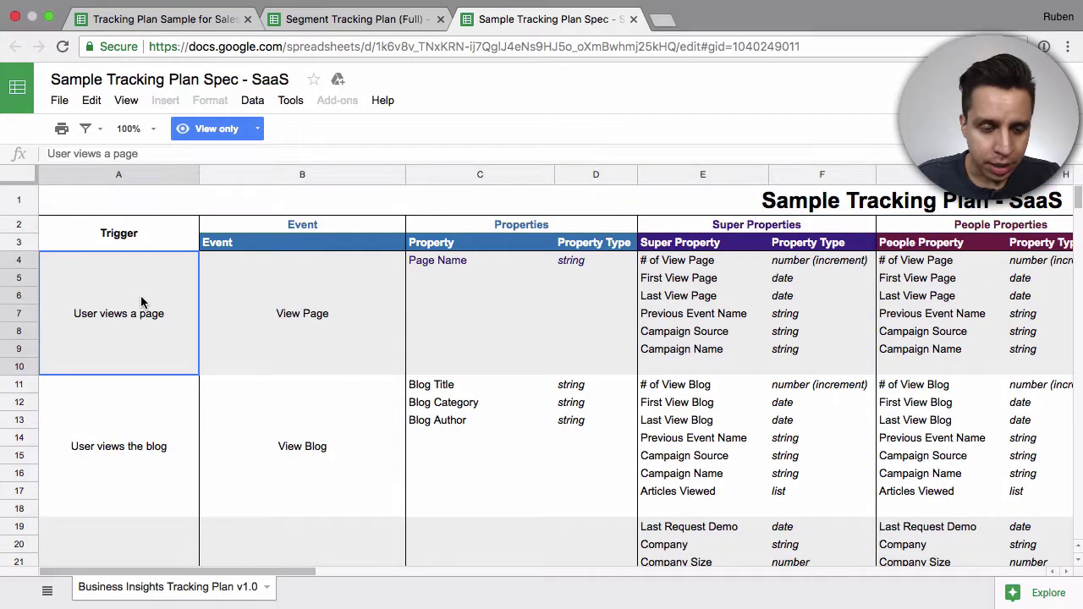
key(Down)
key(Down)
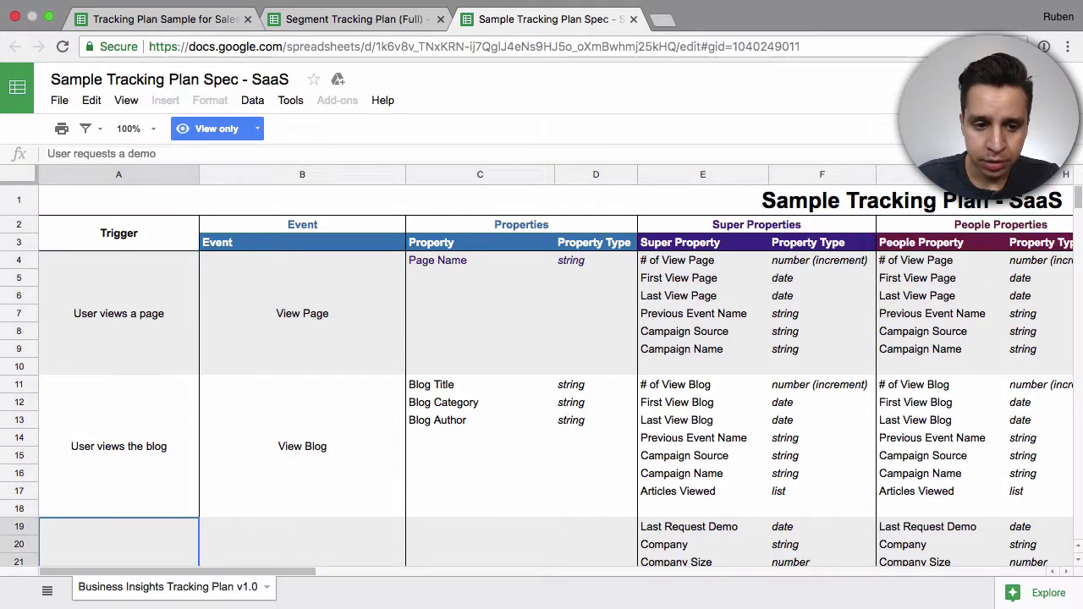
key(Down)
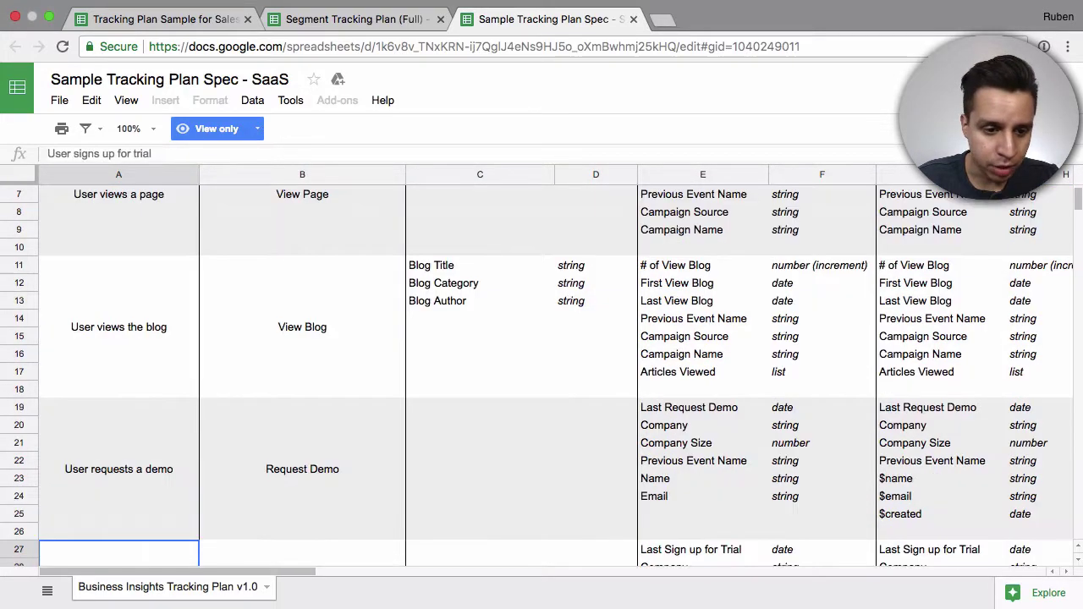
scroll(181, 504, down, 1)
scroll(181, 505, up, 5)
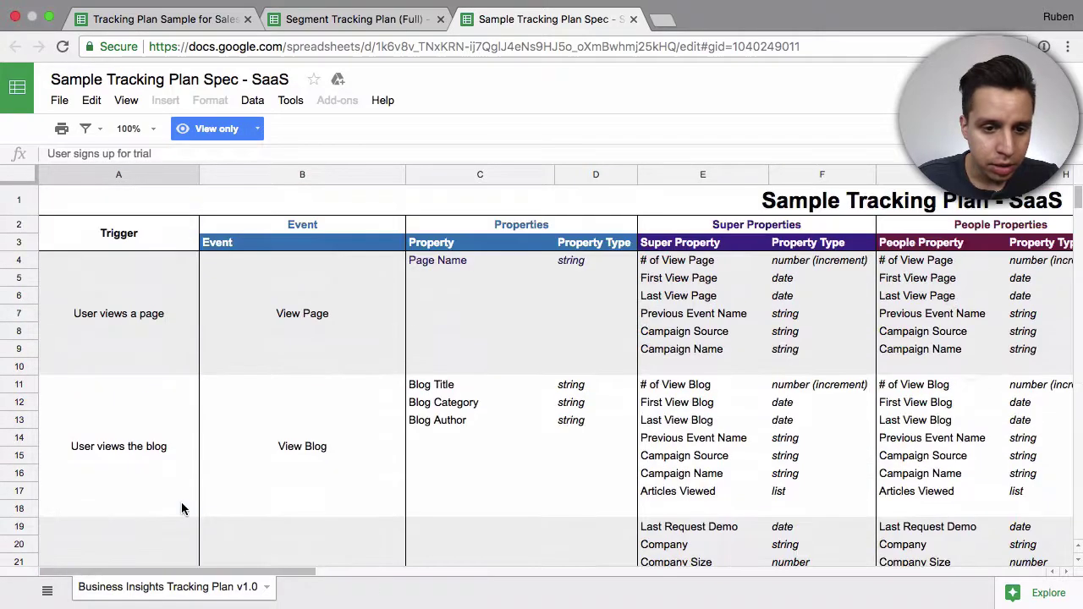
click(296, 340)
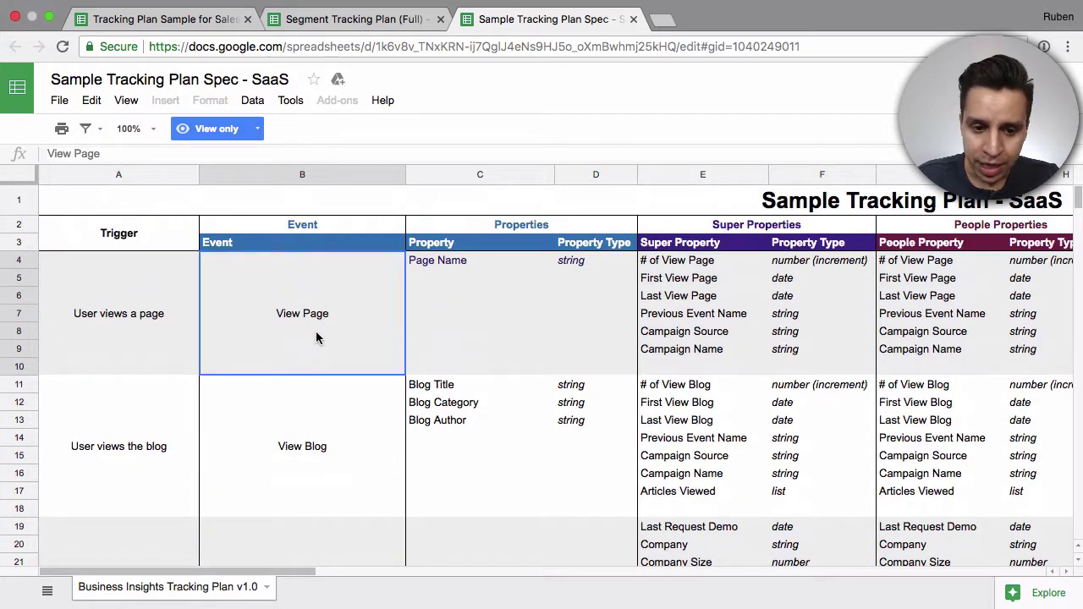
click(486, 277)
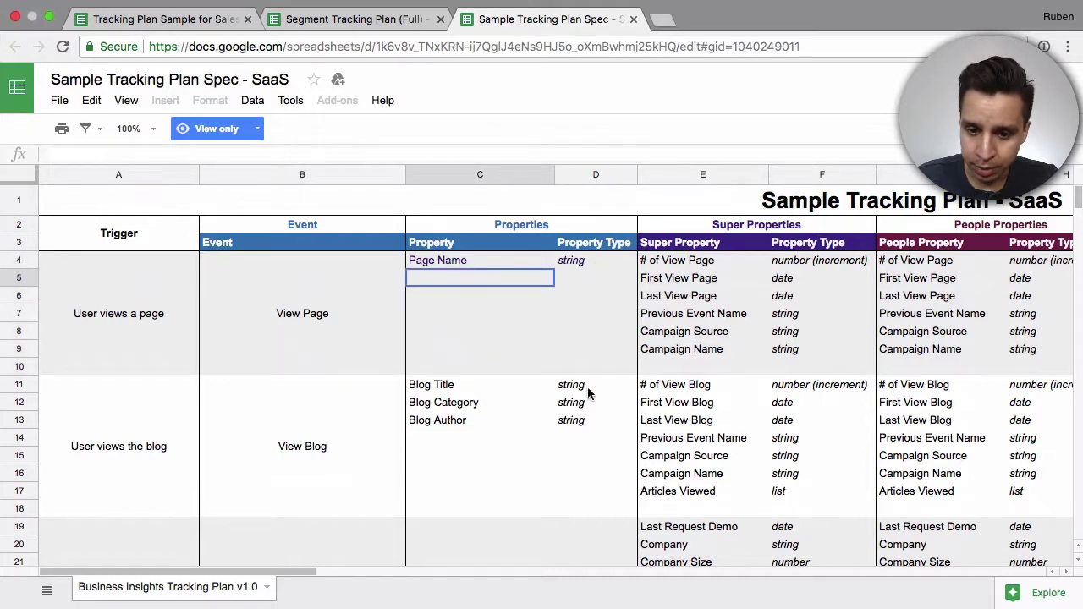
scroll(506, 339, right, 3)
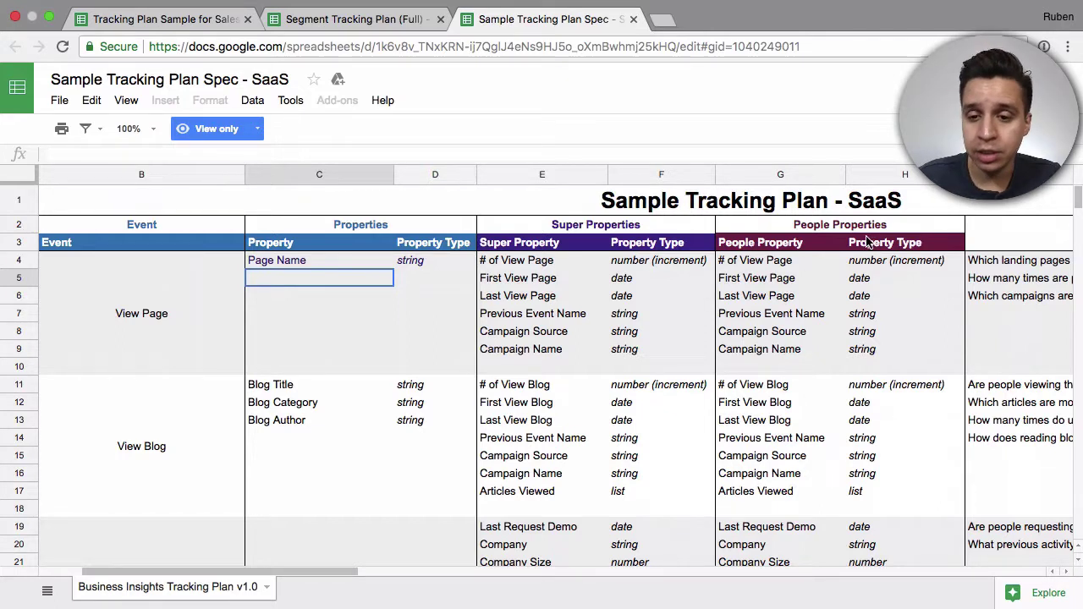
click(782, 301)
scroll(885, 288, right, 3)
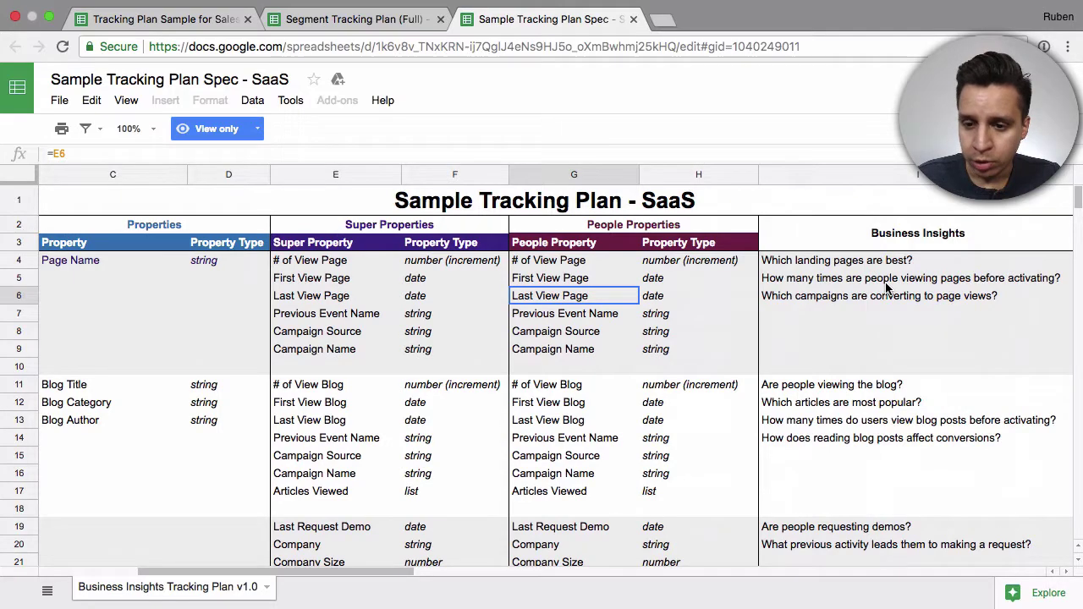
scroll(886, 287, left, 3)
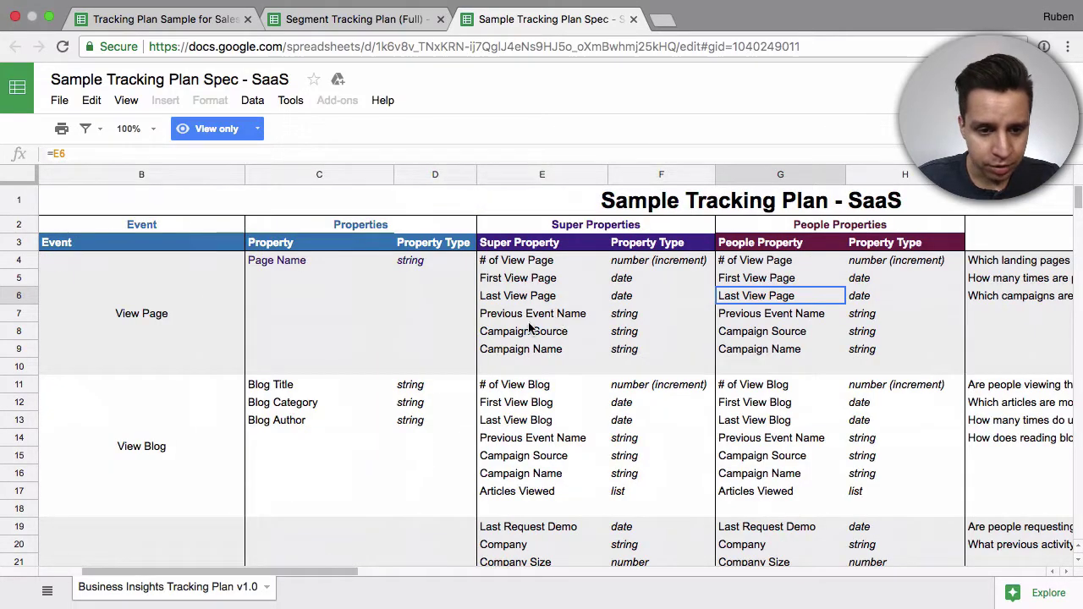
scroll(264, 377, left, 2)
scroll(586, 338, right, 3)
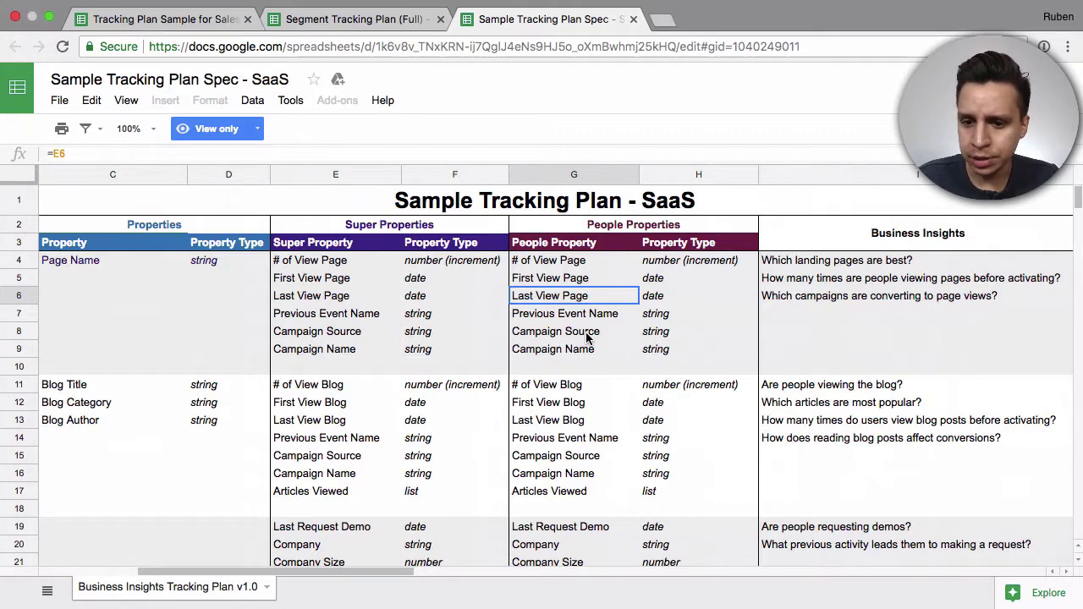
scroll(587, 336, right, 3)
click(699, 284)
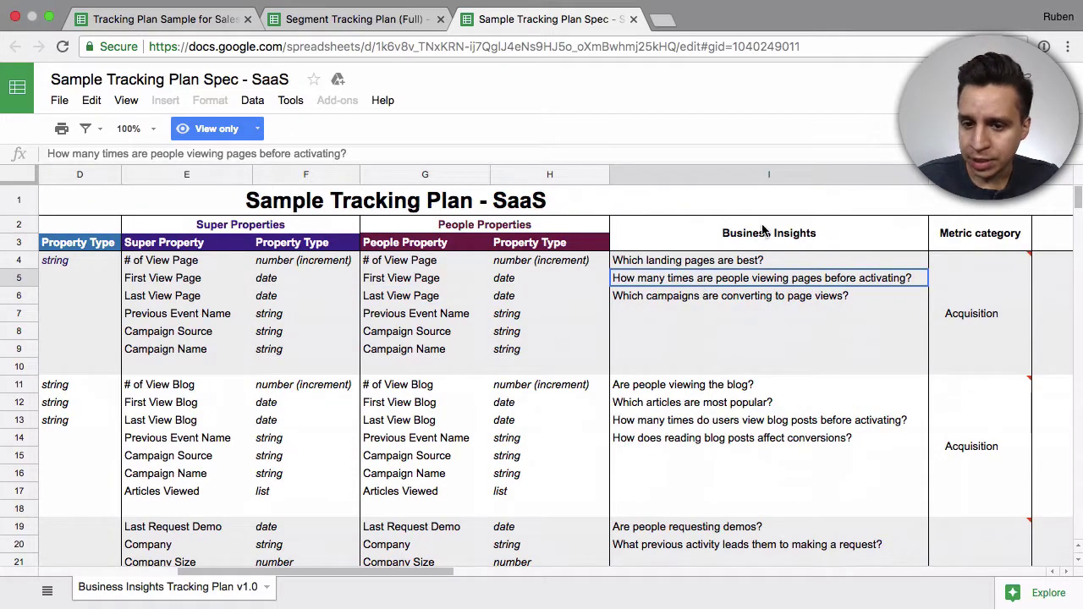
click(819, 260)
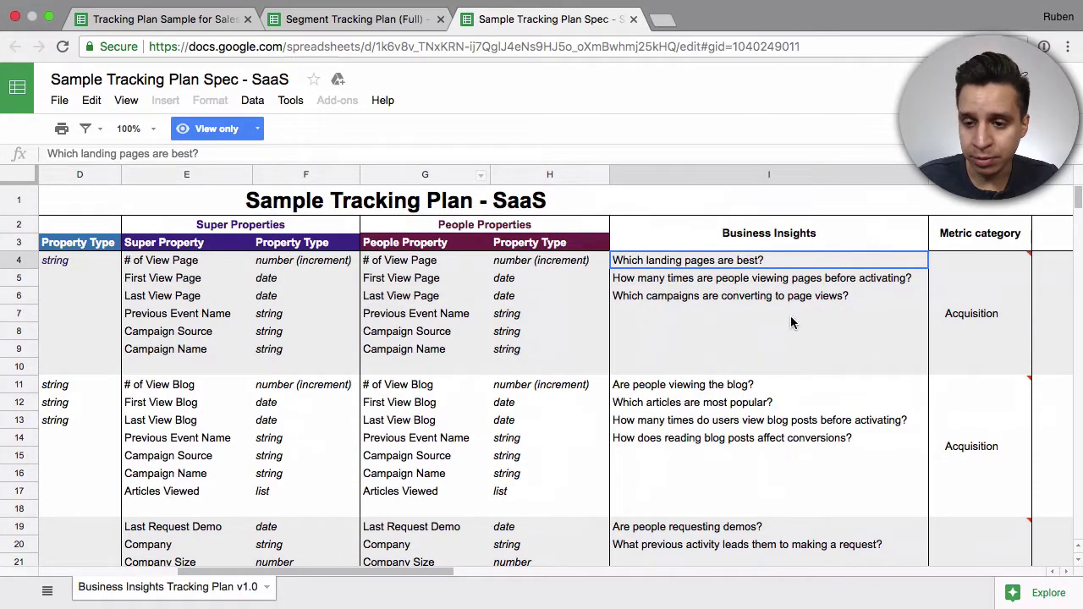
scroll(788, 331, right, 2)
scroll(899, 285, right, 2)
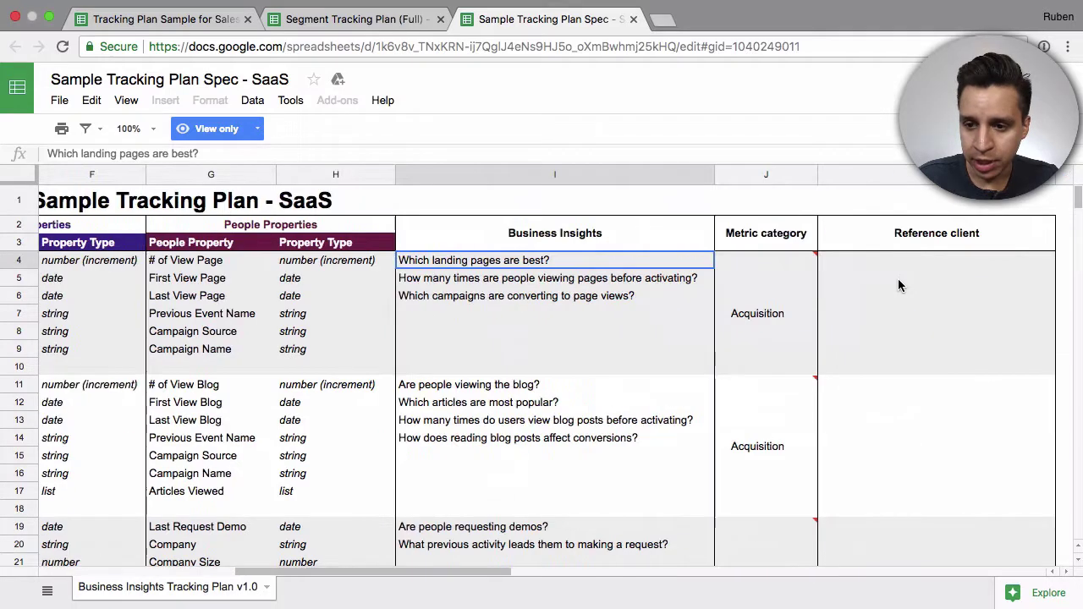
click(964, 320)
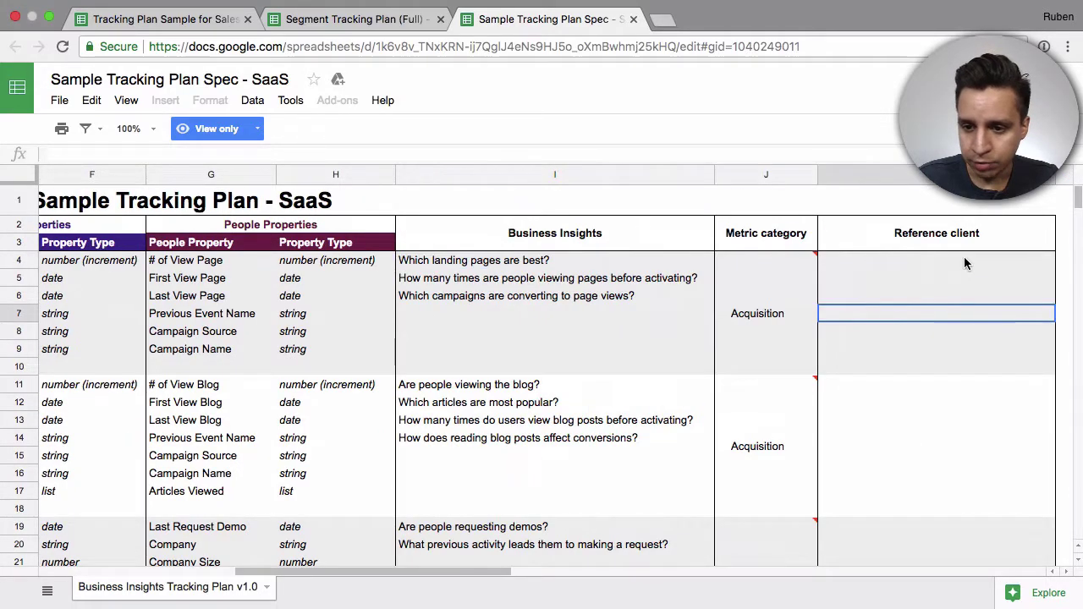
scroll(963, 304, down, 3)
scroll(964, 305, up, 3)
scroll(963, 249, down, 5)
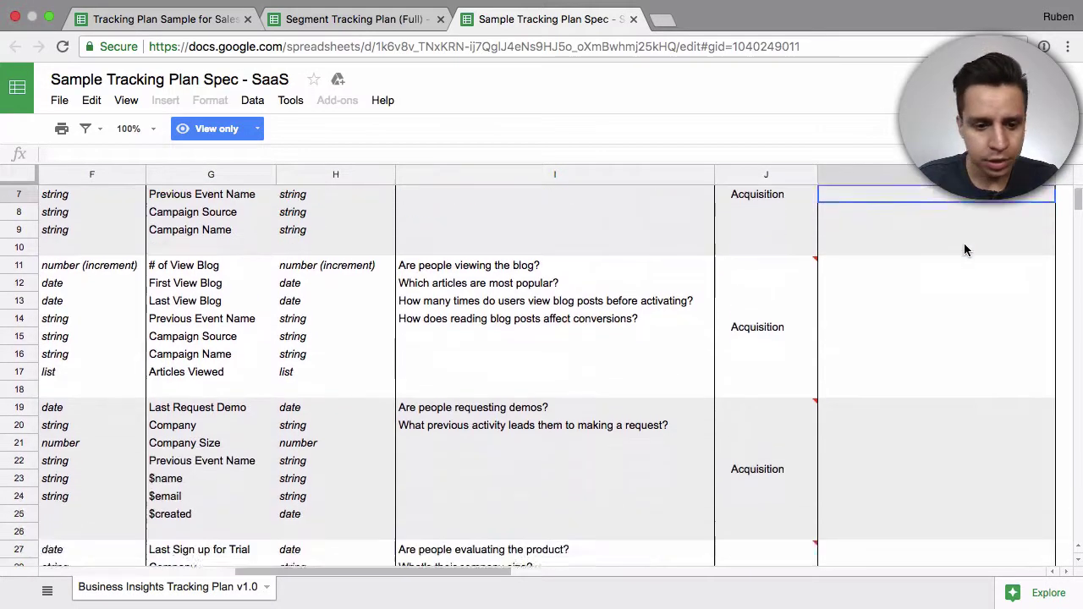
scroll(168, 344, left, 5)
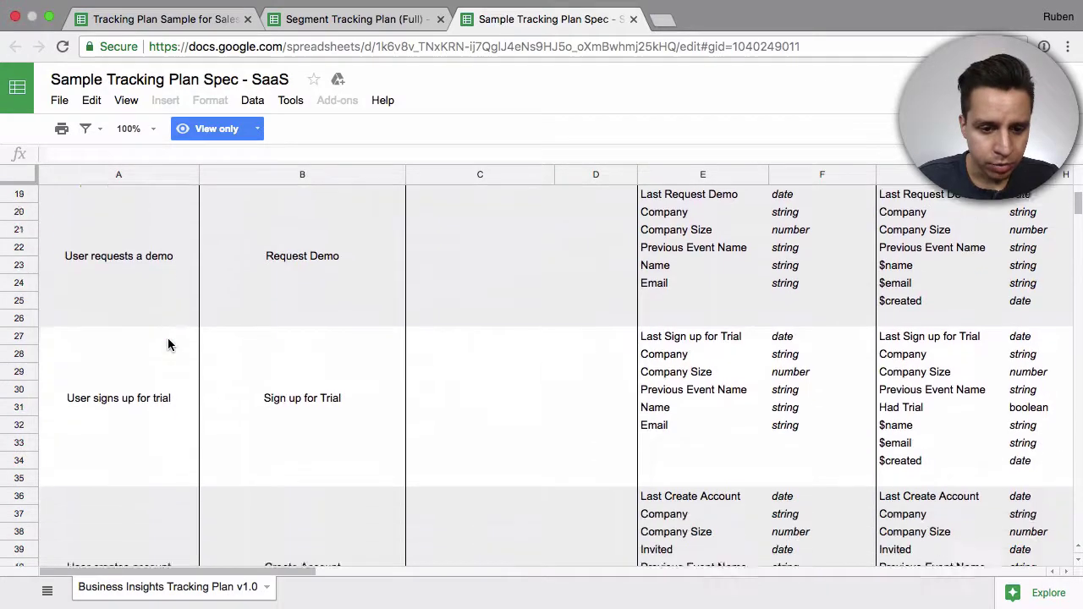
scroll(167, 344, down, 10)
scroll(168, 344, down, 7)
scroll(167, 345, up, 3)
scroll(167, 344, up, 15)
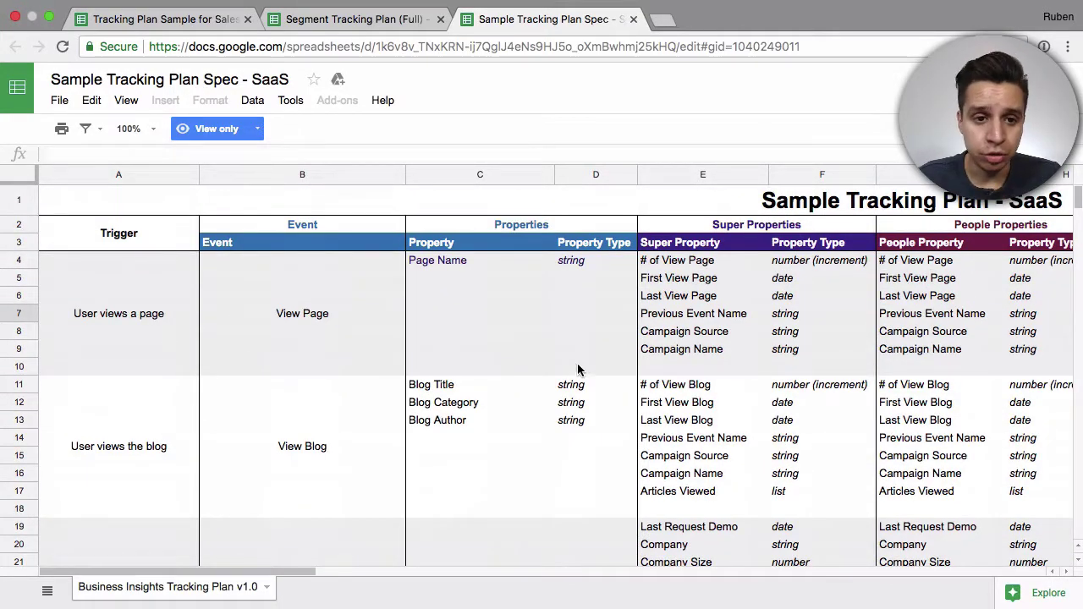
Switch back to the Tracking Plan Sample for Sales listing Page View, Played Video and Sign Up Completed.
click(187, 17)
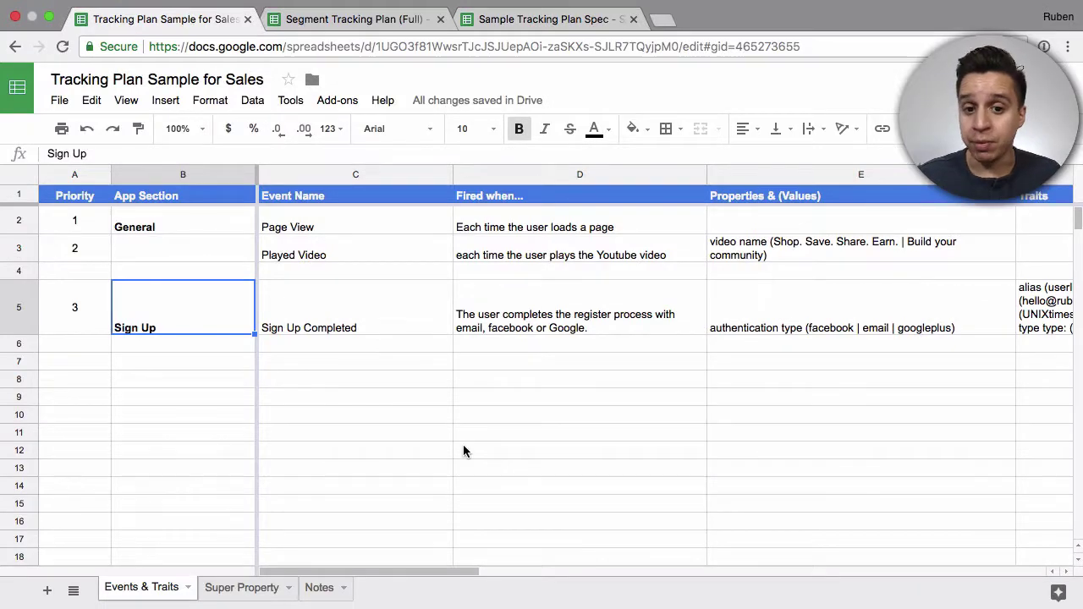